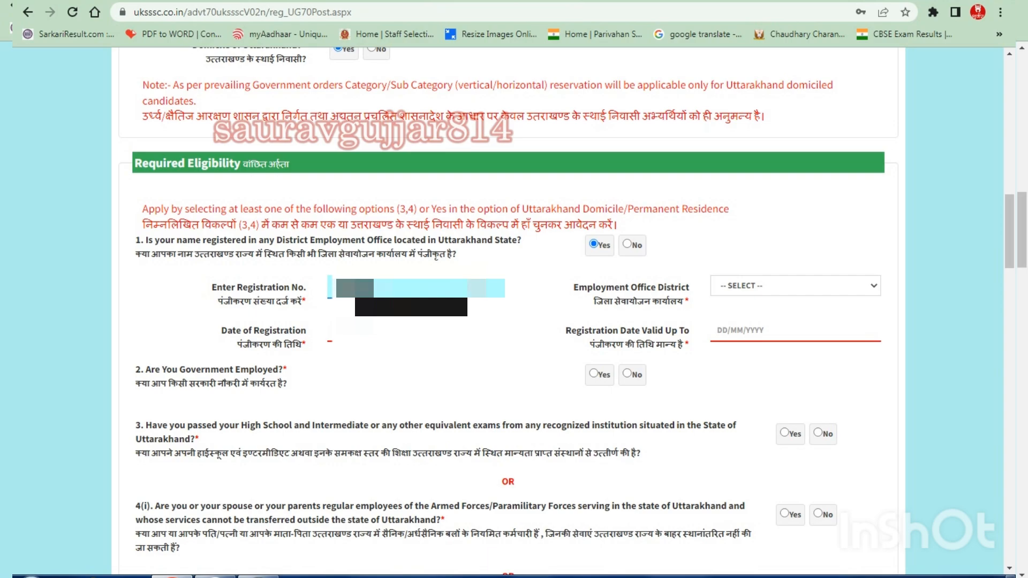
Step: Set the employment office district to NAINITAL and the registration date to 21/11/2023
{"action": "left_click", "coordinate": [775, 291]}
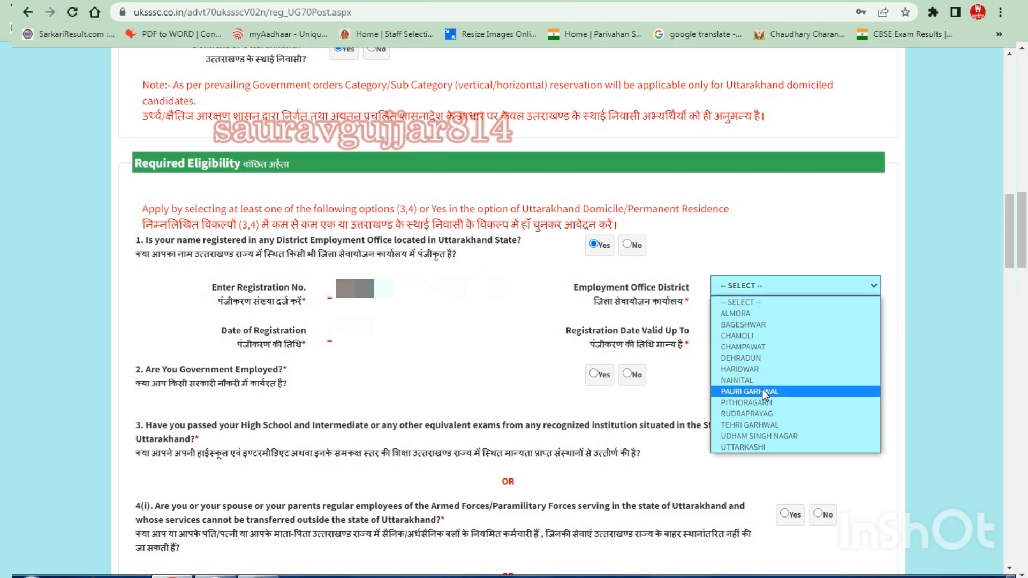
{"action": "left_click", "coordinate": [743, 380]}
{"action": "left_click", "coordinate": [353, 326]}
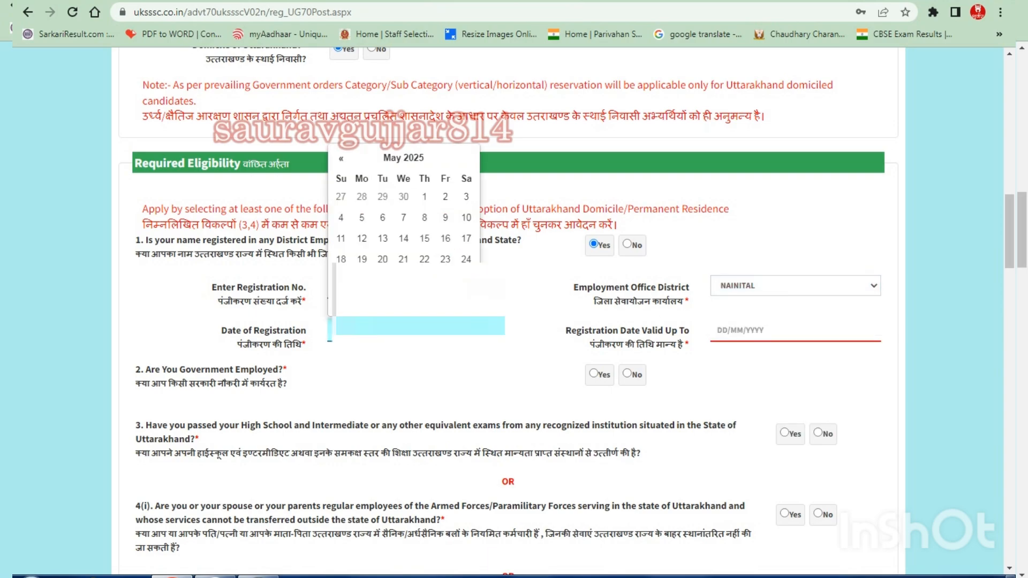
{"action": "left_click", "coordinate": [404, 164]}
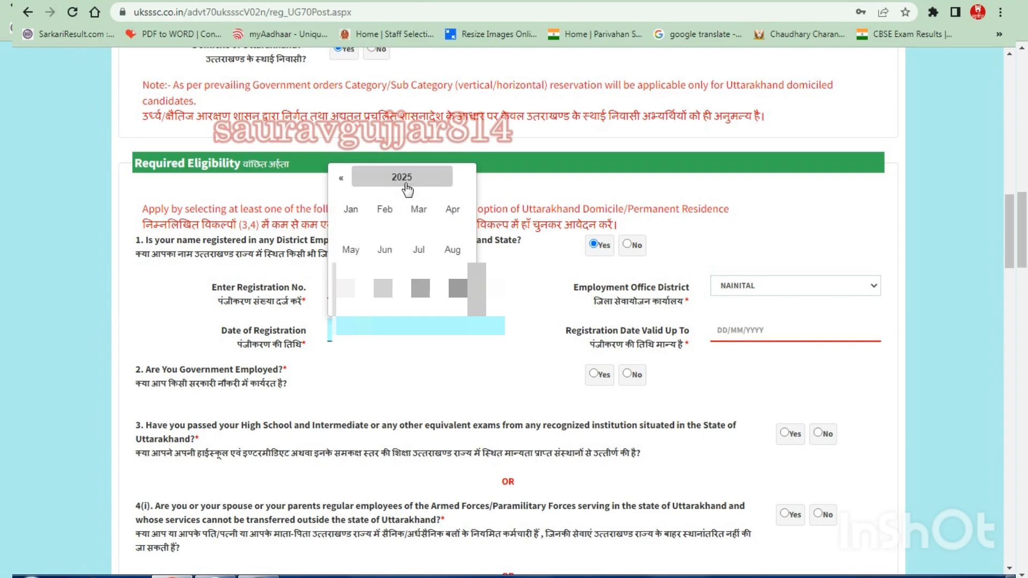
{"action": "left_click", "coordinate": [401, 177]}
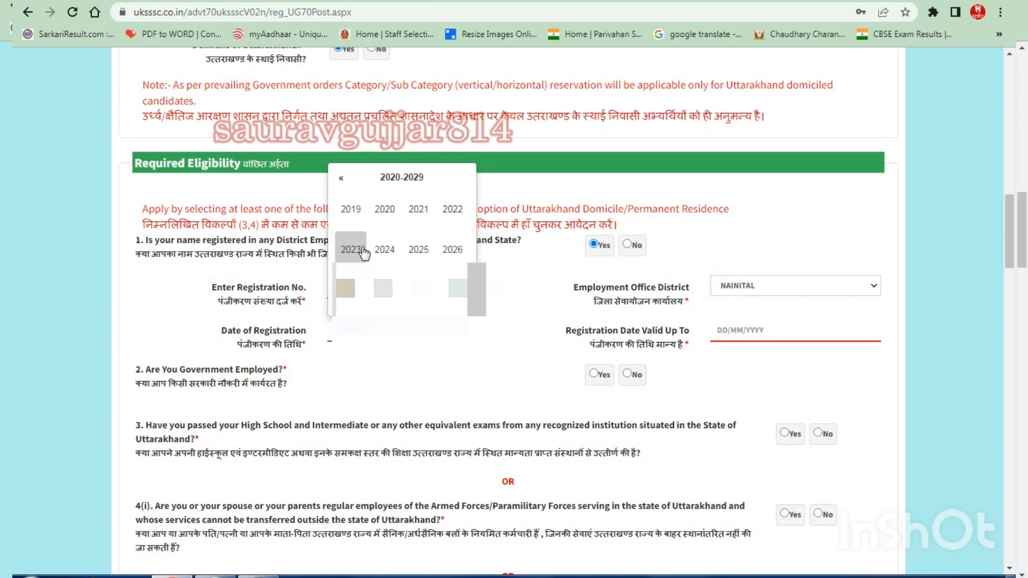
{"action": "left_click", "coordinate": [351, 250]}
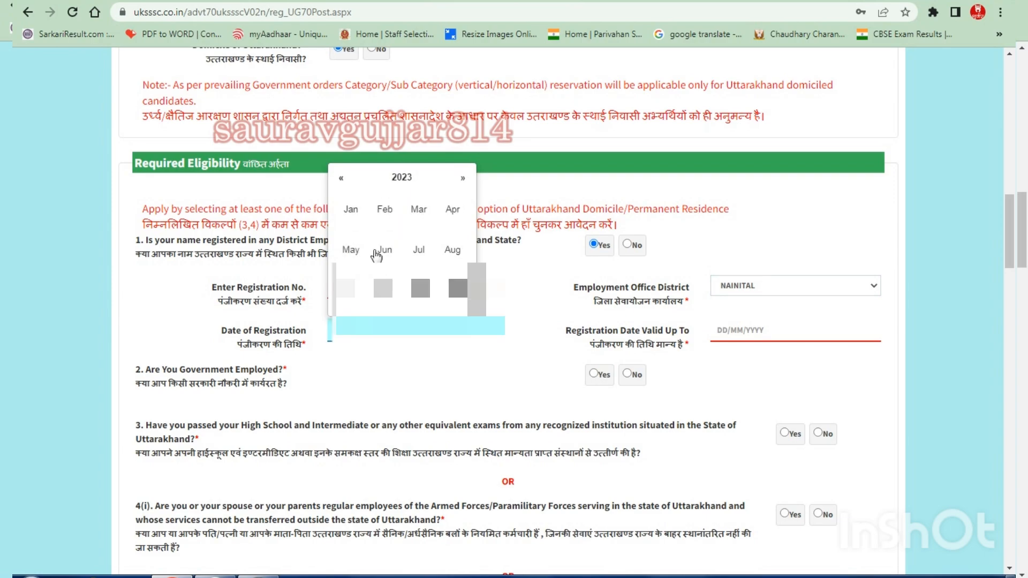
{"action": "left_click", "coordinate": [350, 209]}
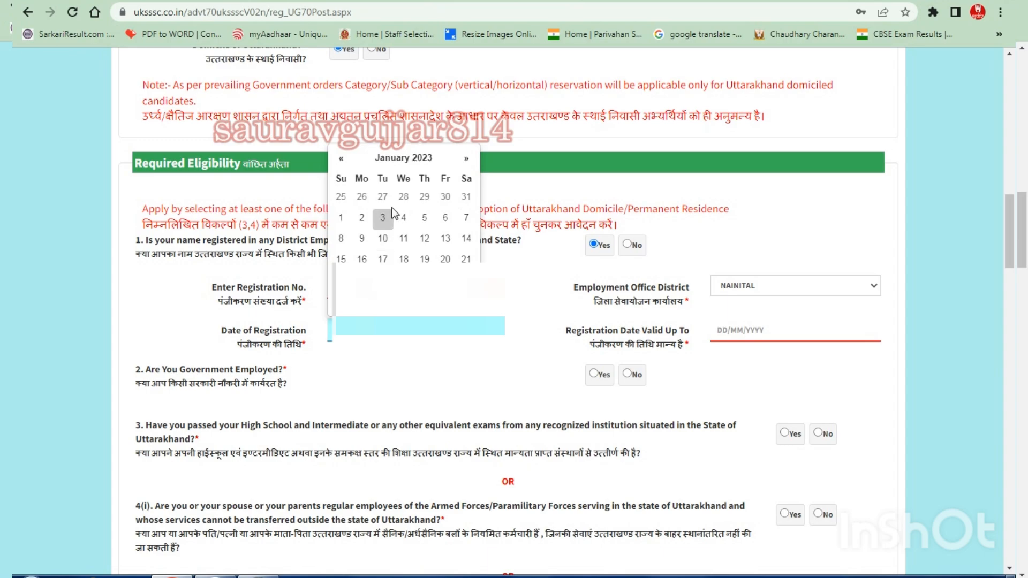
{"action": "left_click", "coordinate": [393, 160]}
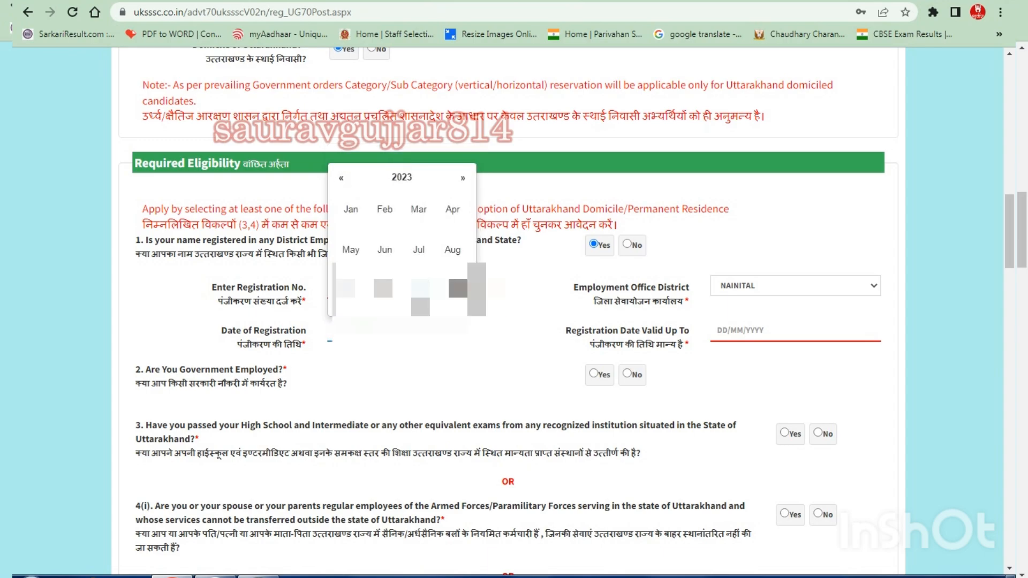
{"action": "left_click", "coordinate": [420, 288]}
{"action": "left_click", "coordinate": [382, 259]}
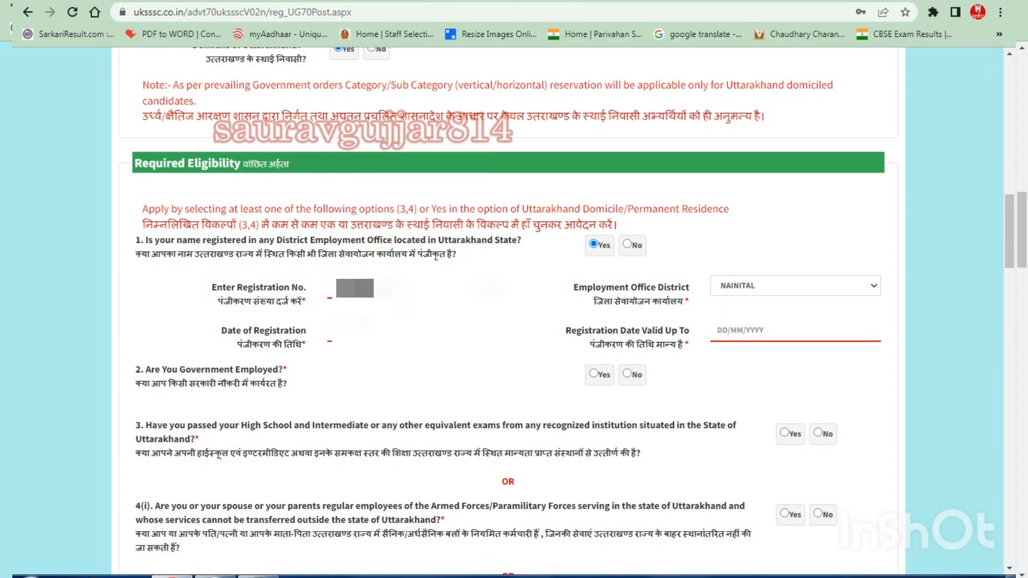
Step: Set the registration validity date to 31/01/2027
{"action": "left_click", "coordinate": [752, 332]}
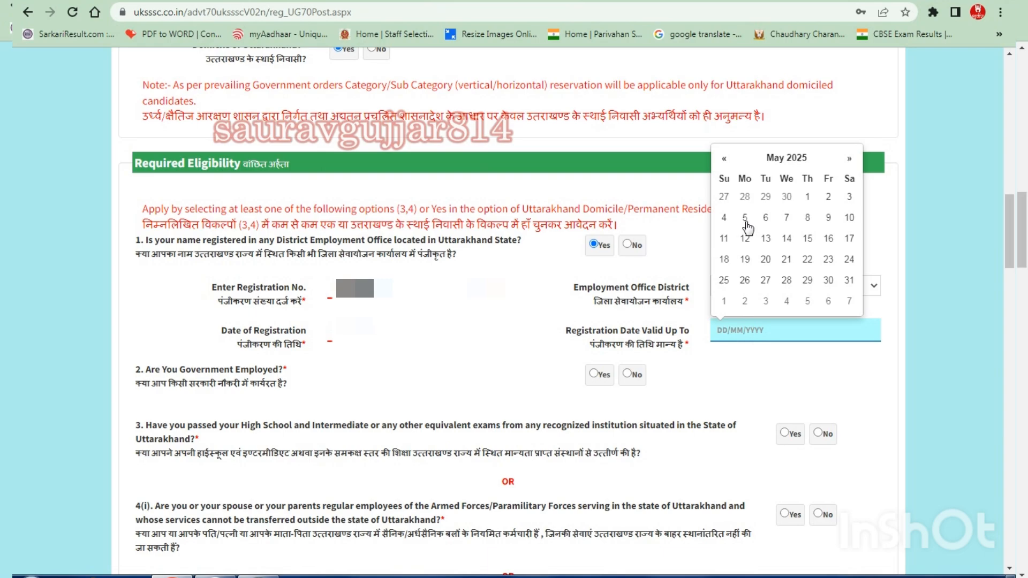
{"action": "left_click", "coordinate": [784, 159]}
{"action": "left_click", "coordinate": [783, 177]}
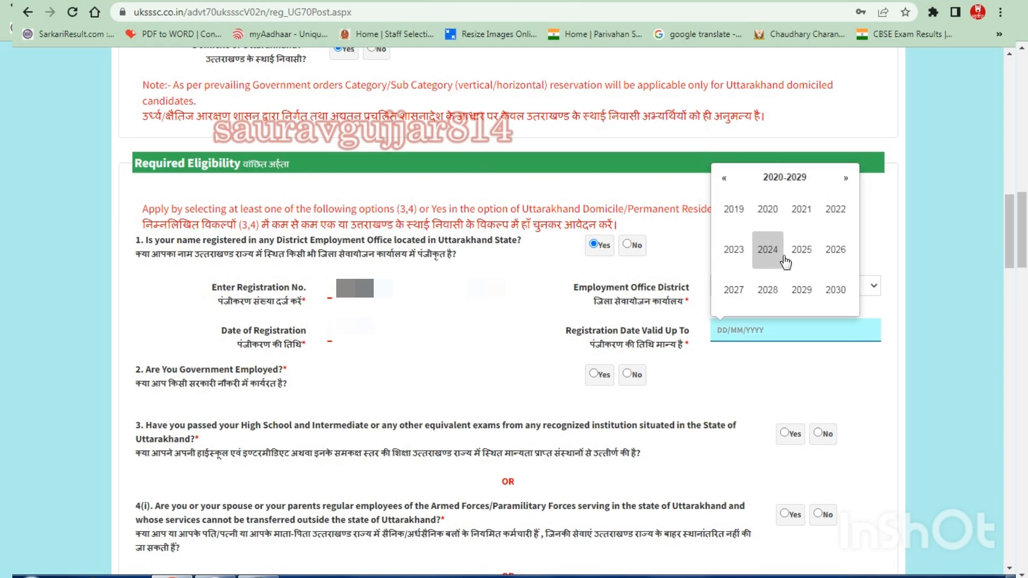
{"action": "left_click", "coordinate": [735, 295]}
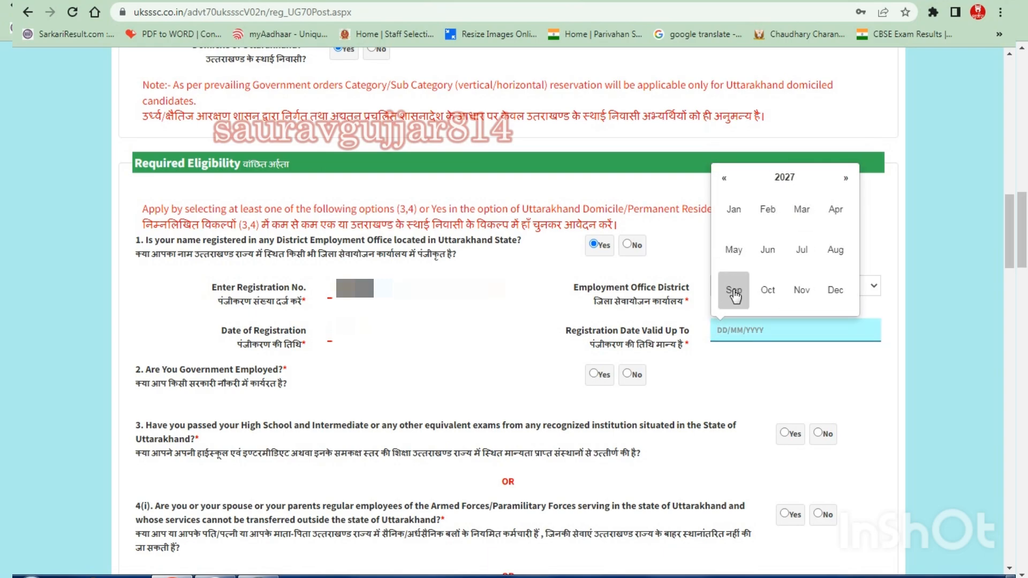
{"action": "left_click", "coordinate": [730, 225]}
{"action": "left_click", "coordinate": [727, 301]}
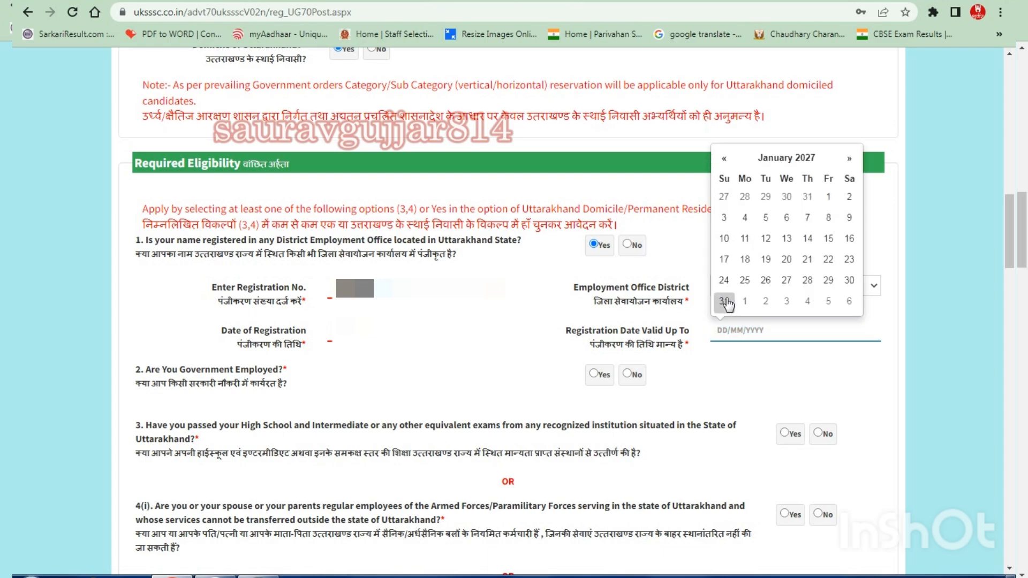
{"action": "scroll", "coordinate": [236, 406], "scroll_direction": "down", "scroll_amount": 2}
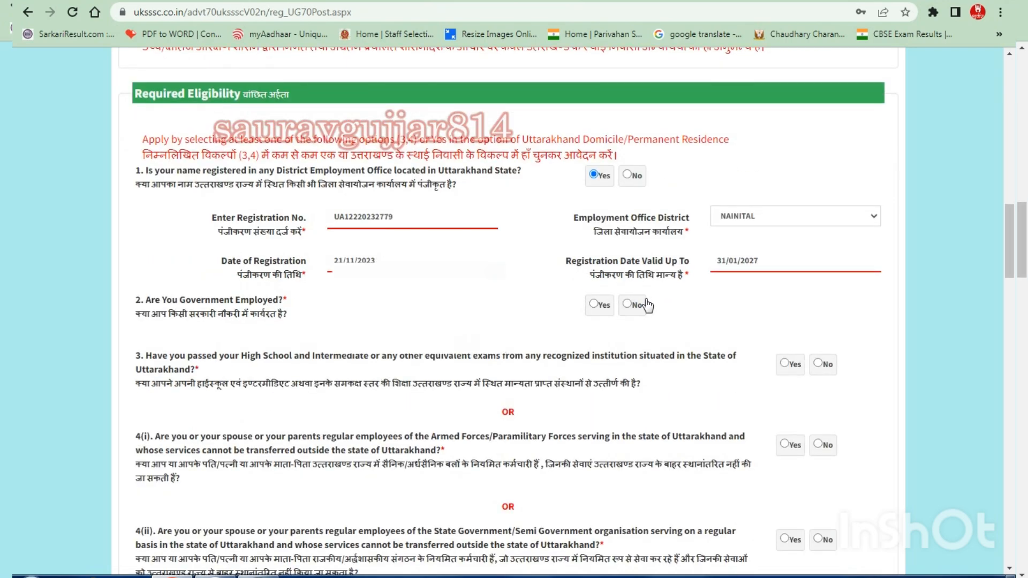
Step: Answer No to question 4(i) on armed forces and 4(ii) on state government, then open the Category list
{"action": "scroll", "coordinate": [634, 300], "scroll_direction": "down", "scroll_amount": 2}
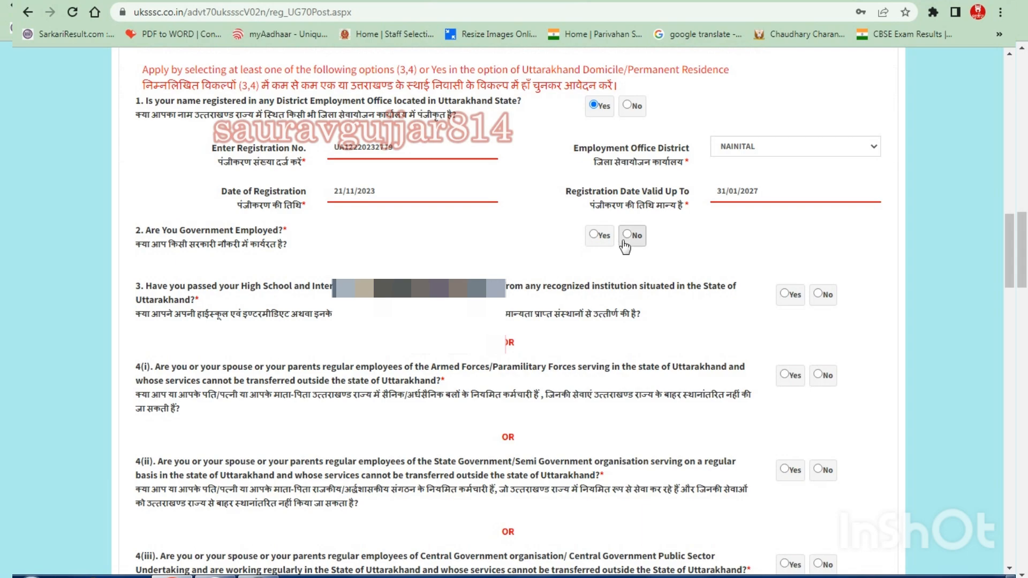
{"action": "scroll", "coordinate": [819, 294], "scroll_direction": "down", "scroll_amount": 2}
{"action": "left_click", "coordinate": [817, 303]}
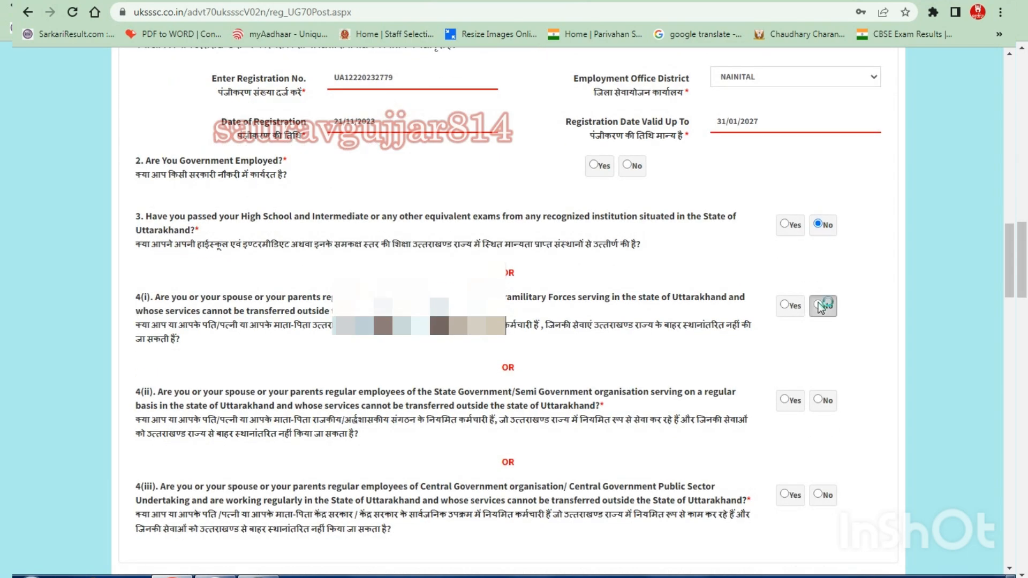
{"action": "scroll", "coordinate": [814, 289], "scroll_direction": "down", "scroll_amount": 2}
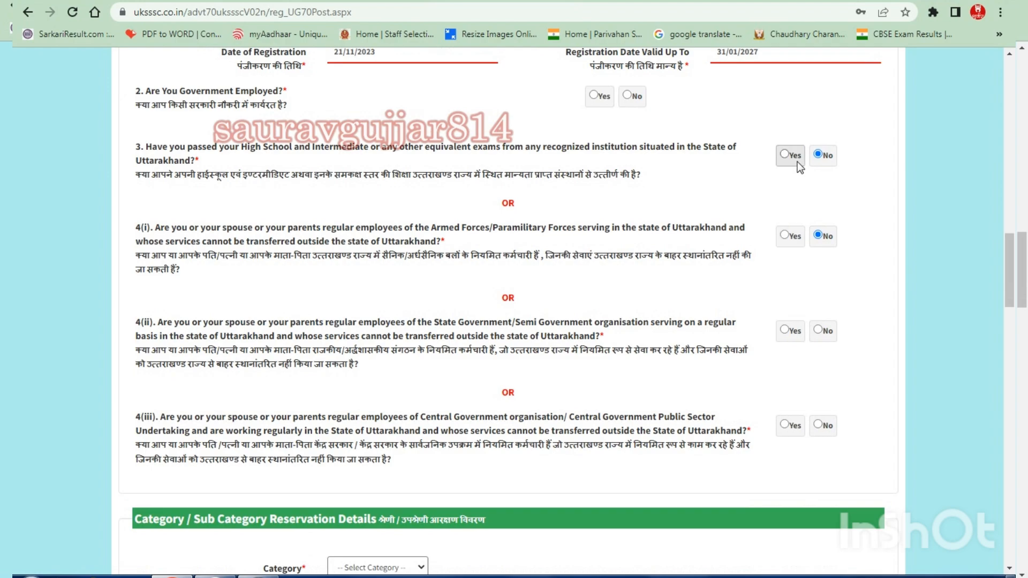
{"action": "scroll", "coordinate": [795, 160], "scroll_direction": "down", "scroll_amount": 2}
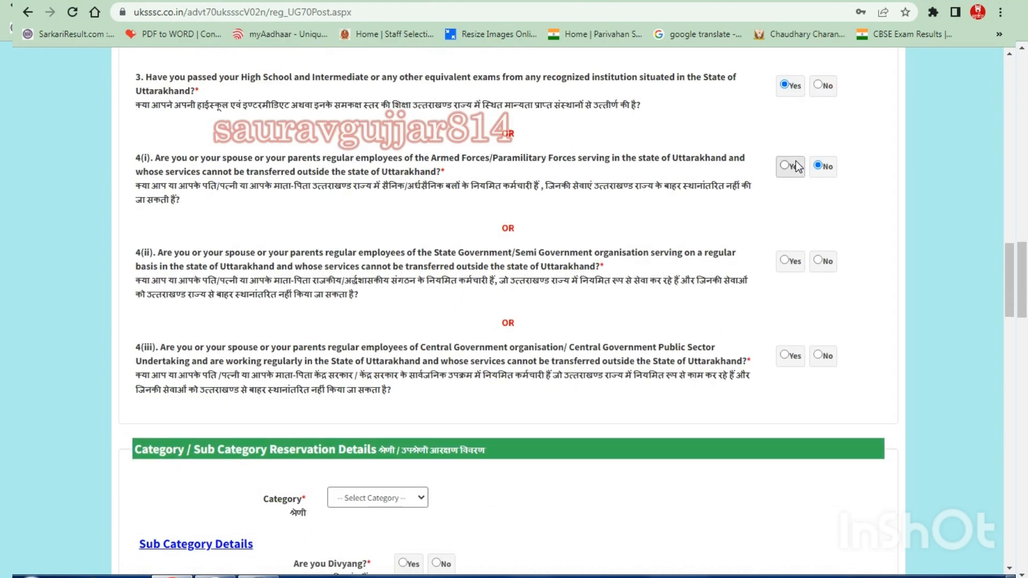
{"action": "left_click", "coordinate": [825, 262]}
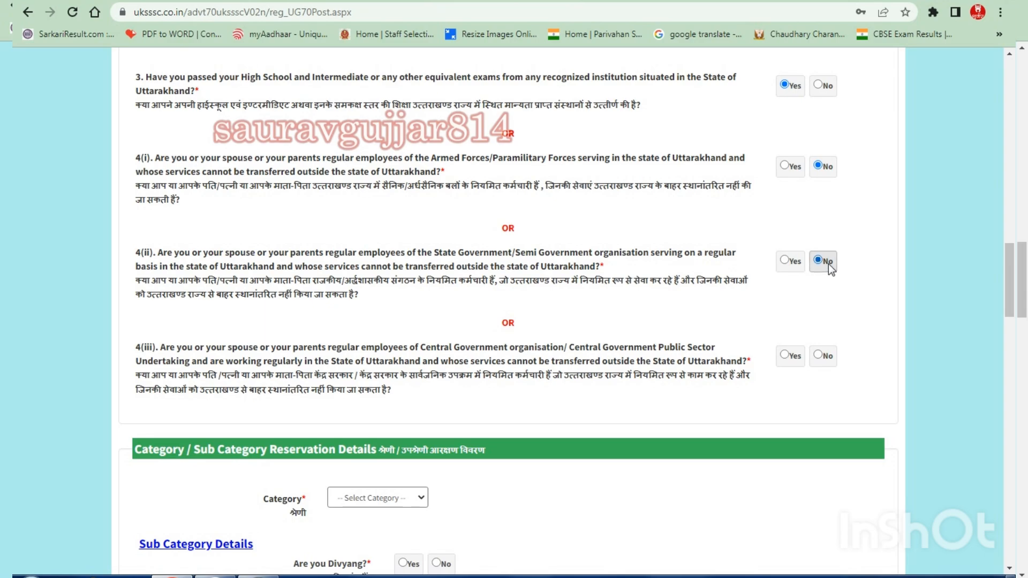
{"action": "scroll", "coordinate": [827, 264], "scroll_direction": "down", "scroll_amount": 3}
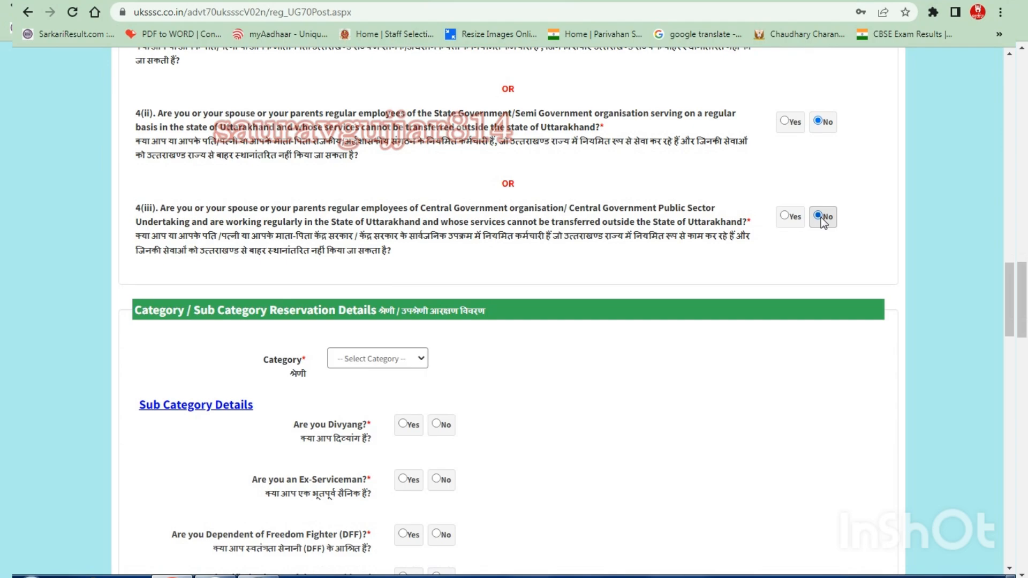
{"action": "scroll", "coordinate": [747, 240], "scroll_direction": "down", "scroll_amount": 3}
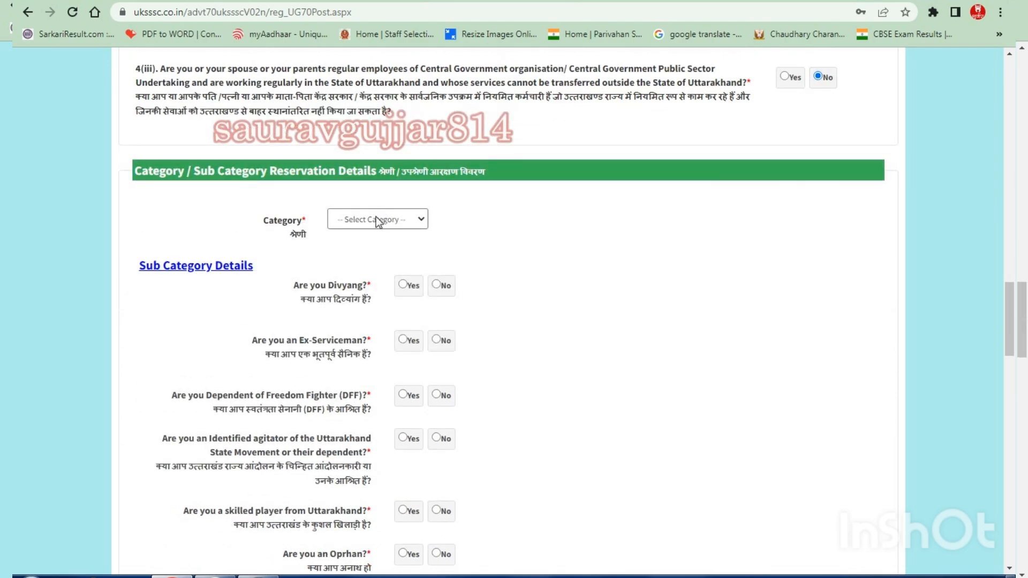
{"action": "left_click", "coordinate": [376, 216]}
Step: Pick EWS as the category, then change it to Unreserved/General
{"action": "left_click", "coordinate": [386, 282]}
{"action": "scroll", "coordinate": [388, 282], "scroll_direction": "down", "scroll_amount": 2}
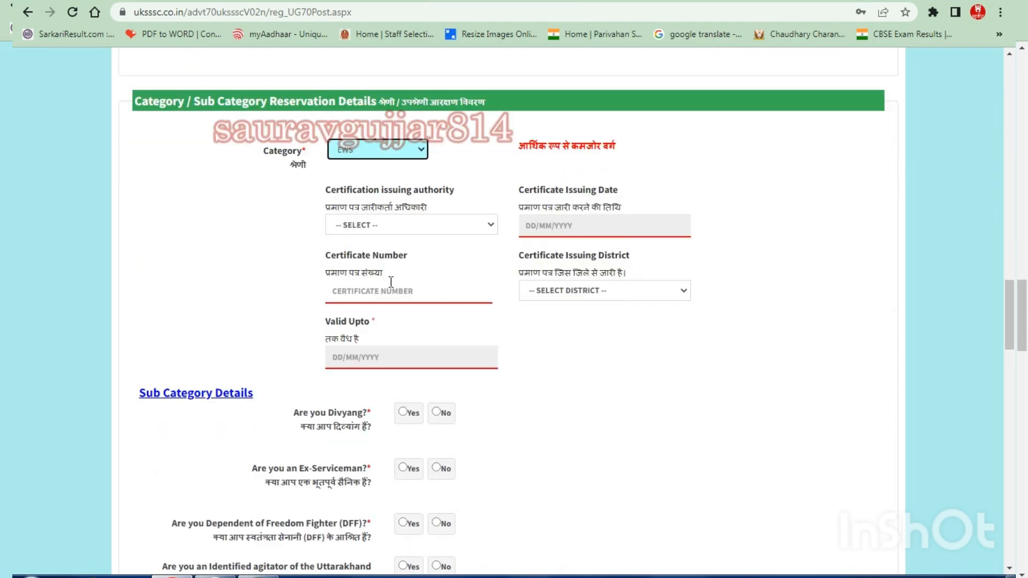
{"action": "left_click", "coordinate": [397, 154]}
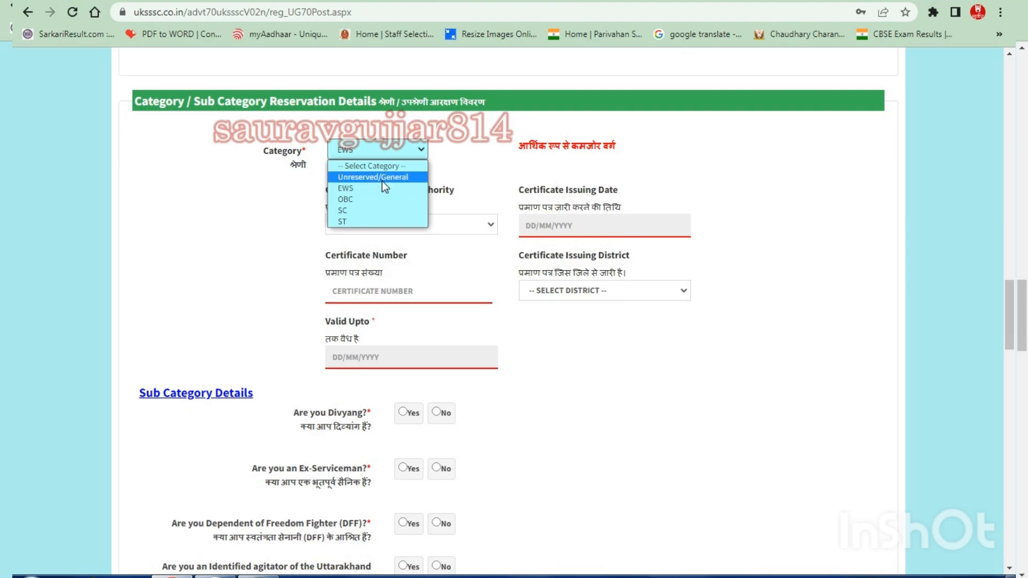
{"action": "left_click", "coordinate": [381, 181]}
{"action": "left_click", "coordinate": [361, 186]}
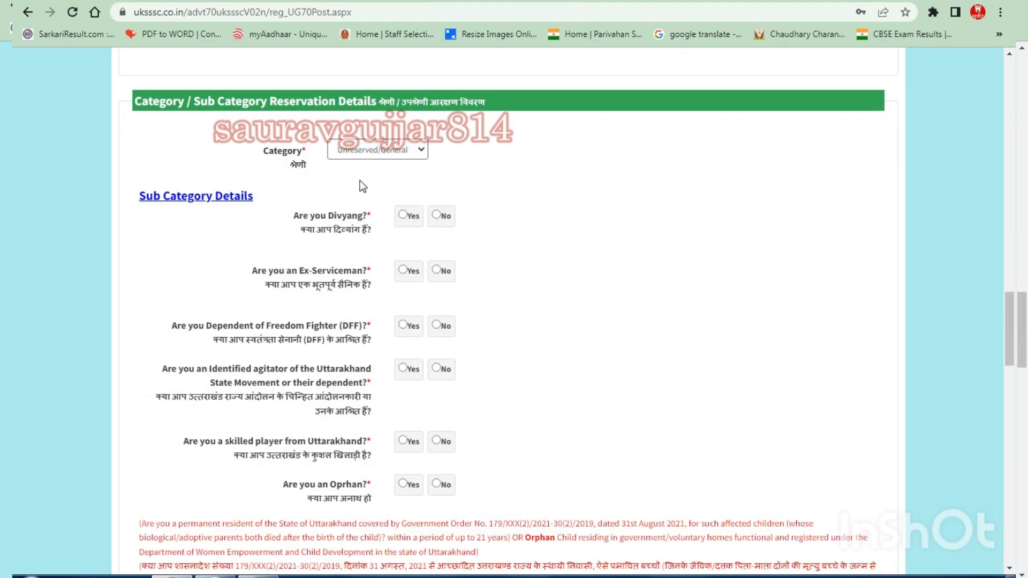
{"action": "scroll", "coordinate": [436, 213], "scroll_direction": "down", "scroll_amount": 1}
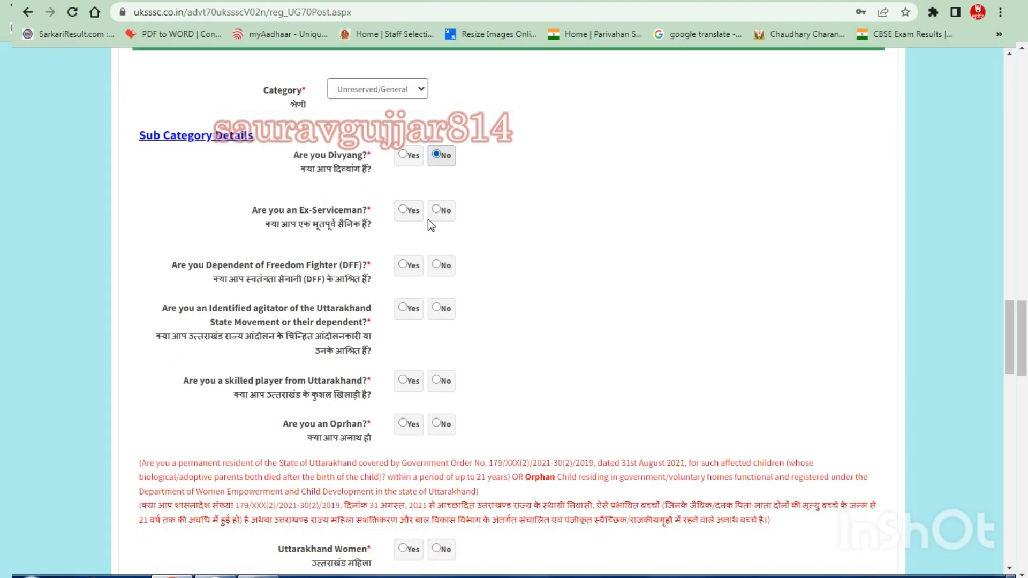
Step: Answer No to Ex-Serviceman, freedom fighter dependent, state agitator and skilled player, and Yes to Uttarakhand Women
{"action": "left_click", "coordinate": [438, 201]}
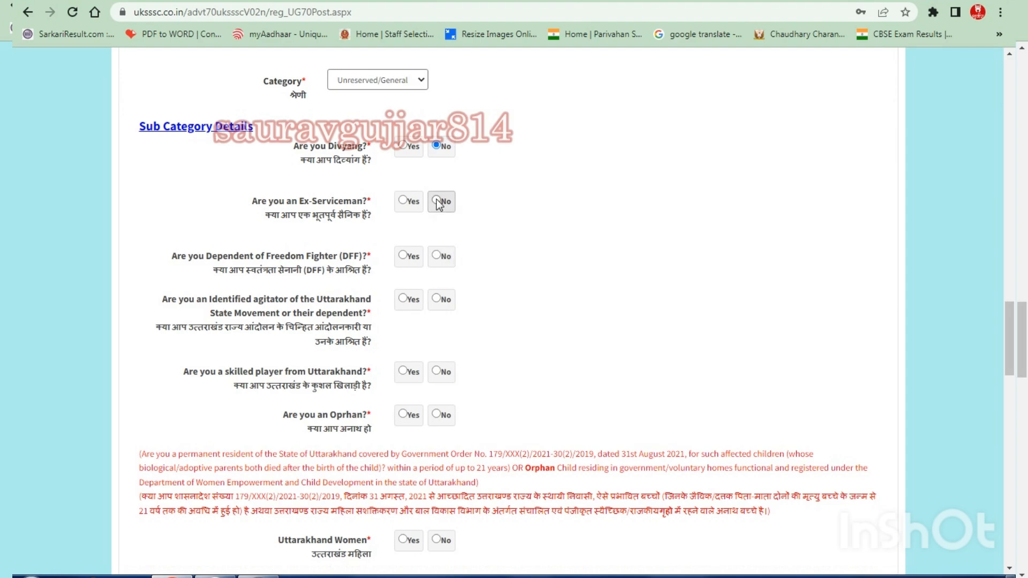
{"action": "left_click", "coordinate": [439, 300]}
{"action": "left_click", "coordinate": [438, 256]}
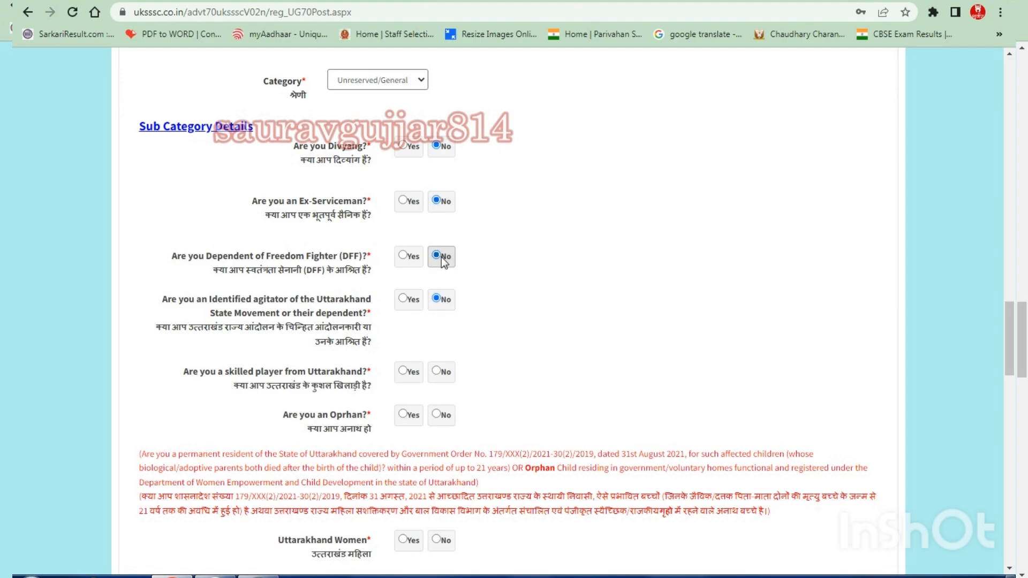
{"action": "scroll", "coordinate": [443, 257], "scroll_direction": "down", "scroll_amount": 1}
{"action": "left_click", "coordinate": [435, 302]}
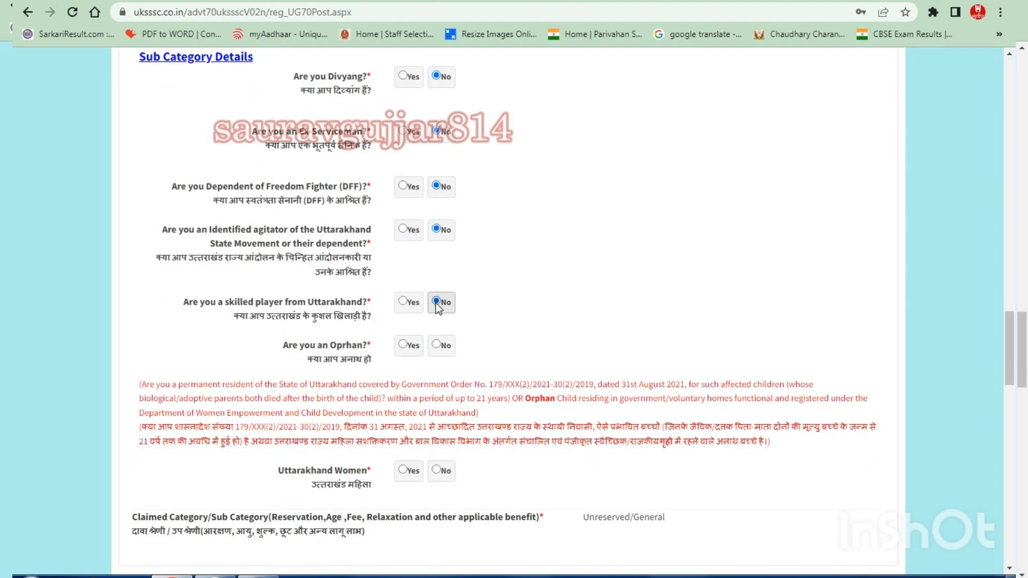
{"action": "scroll", "coordinate": [434, 303], "scroll_direction": "down", "scroll_amount": 1}
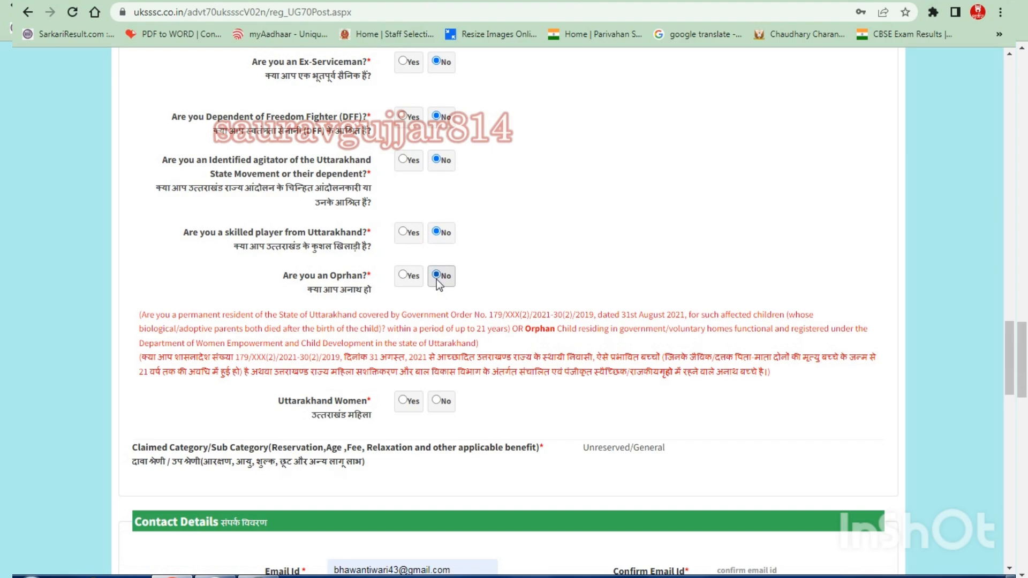
{"action": "scroll", "coordinate": [436, 278], "scroll_direction": "down", "scroll_amount": 2}
{"action": "left_click", "coordinate": [408, 264]}
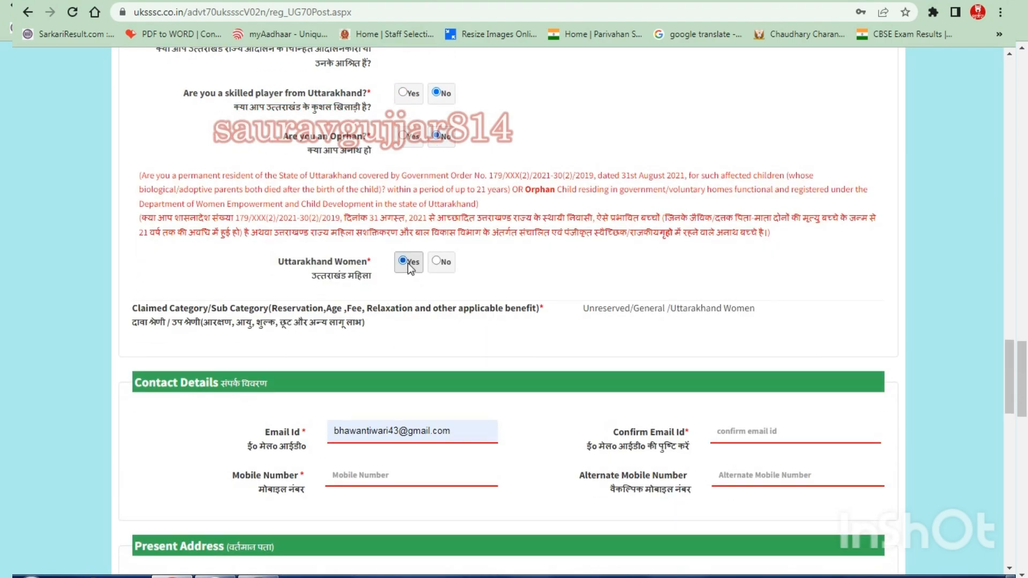
{"action": "scroll", "coordinate": [409, 268], "scroll_direction": "down", "scroll_amount": 3}
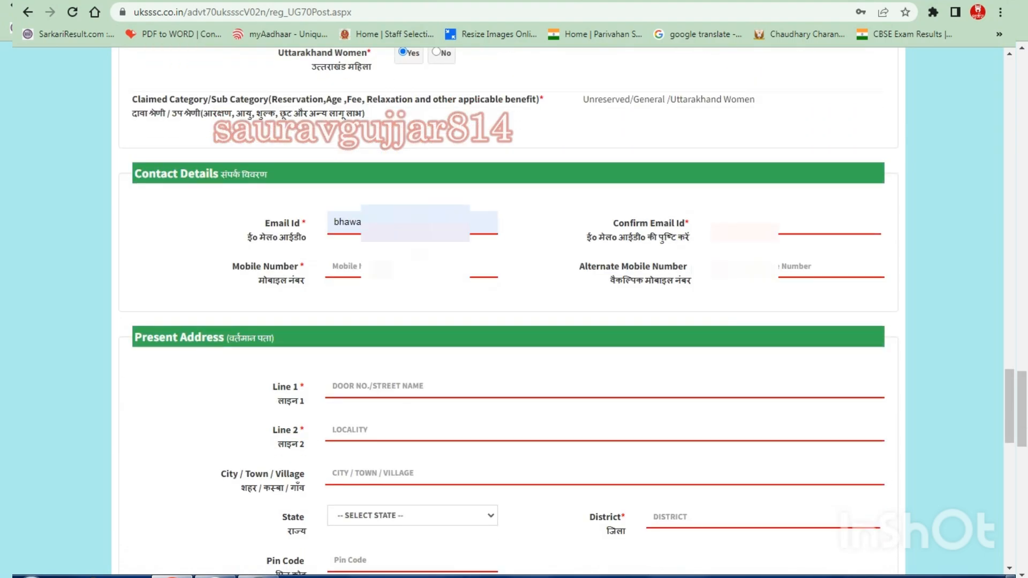
Step: Fill in the confirmation email and the applicant's mobile number, correcting the mistyped digits
{"action": "left_click", "coordinate": [765, 225]}
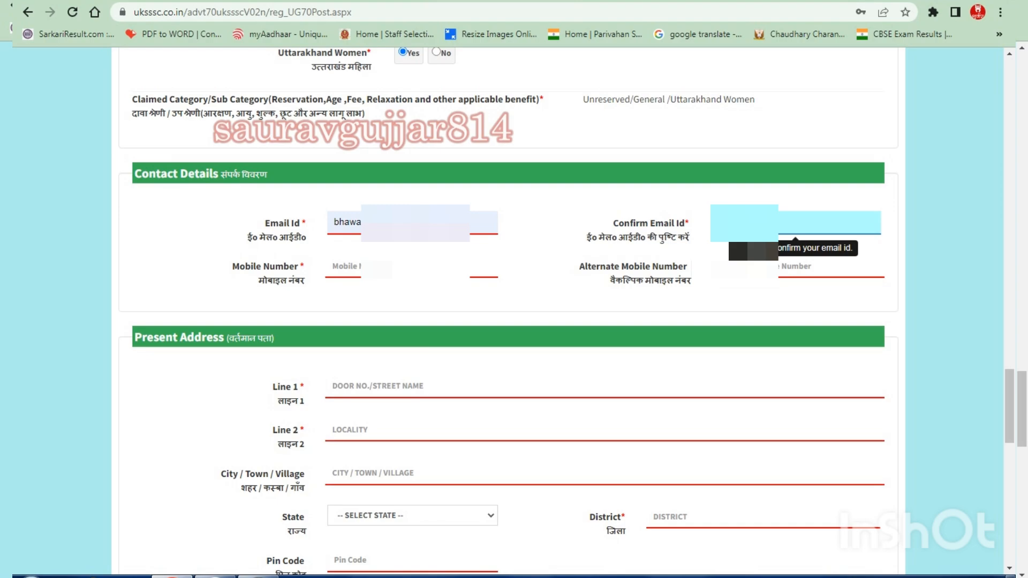
{"action": "type", "text": "@gmail.com"}
{"action": "left_click", "coordinate": [415, 268]}
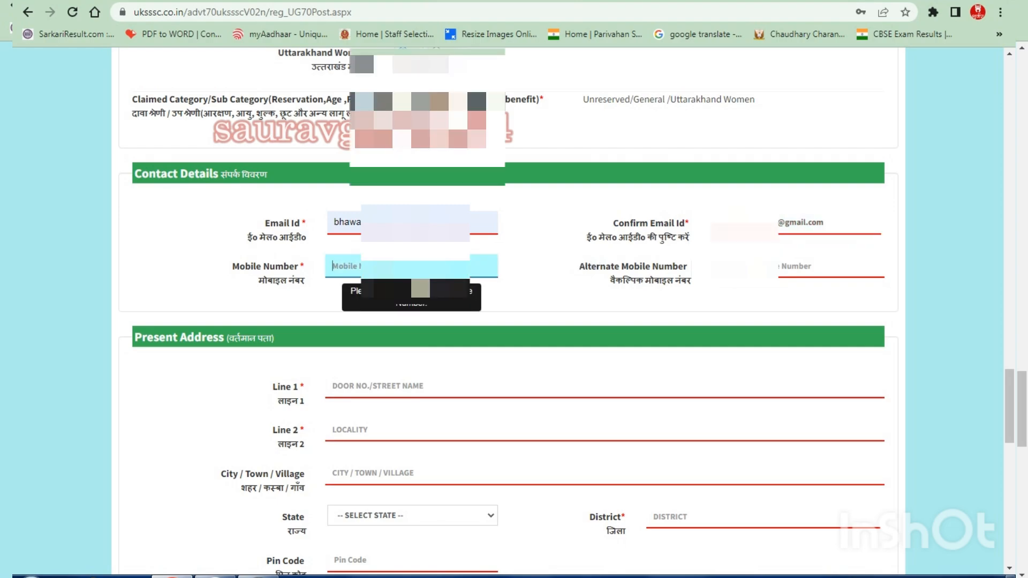
{"action": "type", "text": "999"}
{"action": "type", "text": "041"}
{"action": "key", "text": "BackSpace"}
{"action": "key", "text": "BackSpace"}
{"action": "type", "text": "102"}
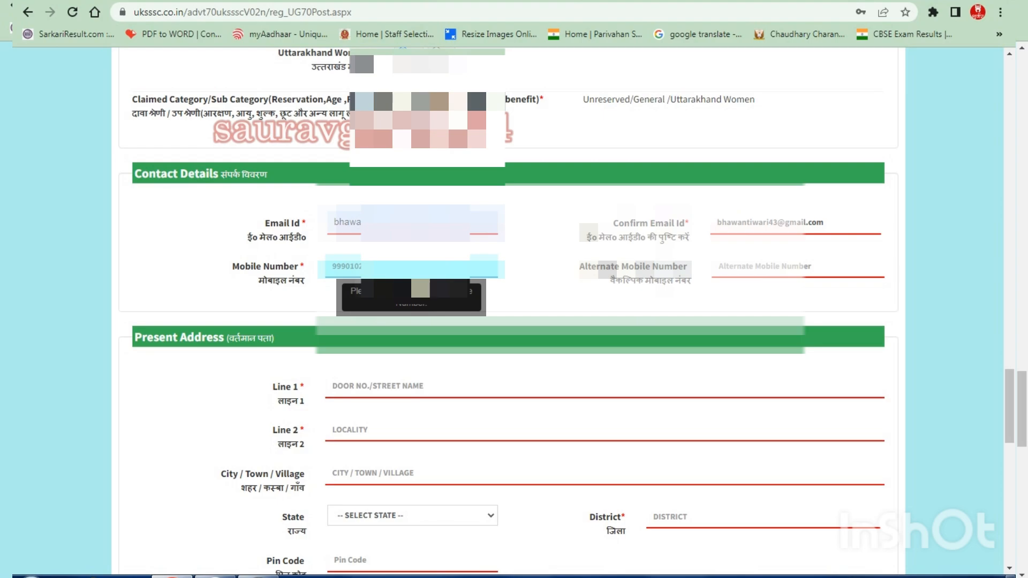
{"action": "left_click", "coordinate": [597, 313]}
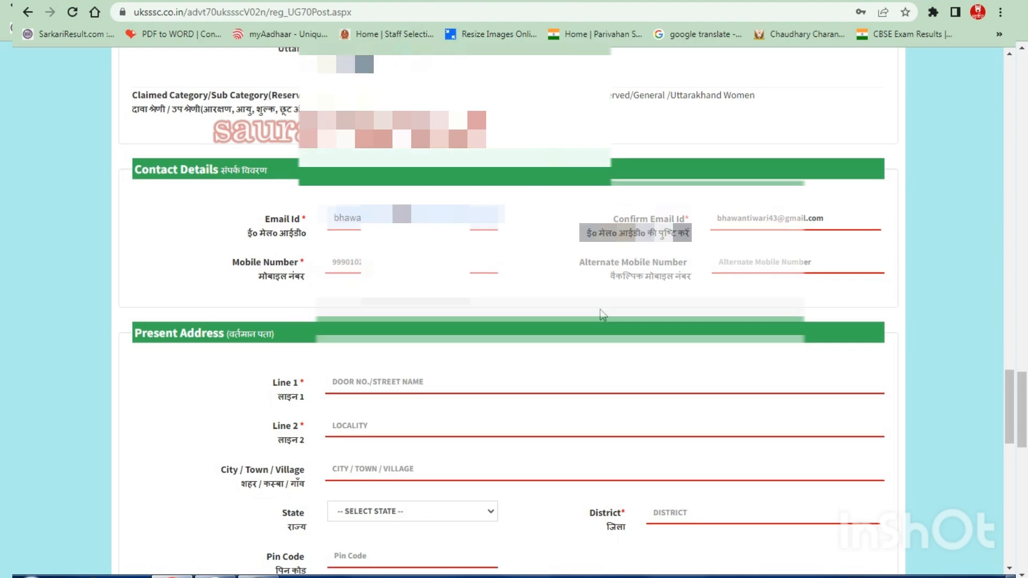
{"action": "scroll", "coordinate": [604, 315], "scroll_direction": "down", "scroll_amount": 3}
Step: Type the street name into present address Line 1, then open a new blank browser tab
{"action": "left_click", "coordinate": [387, 245]}
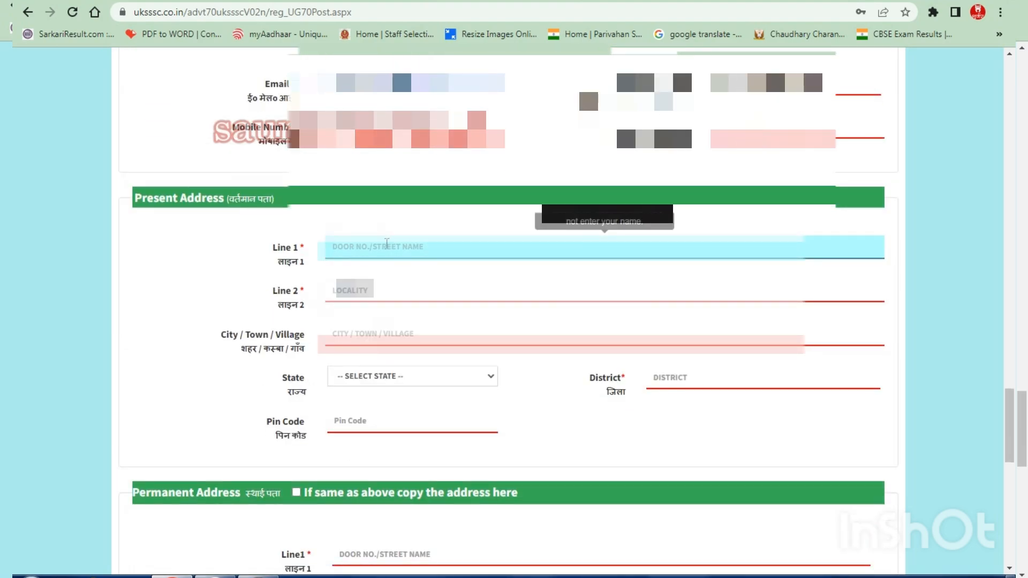
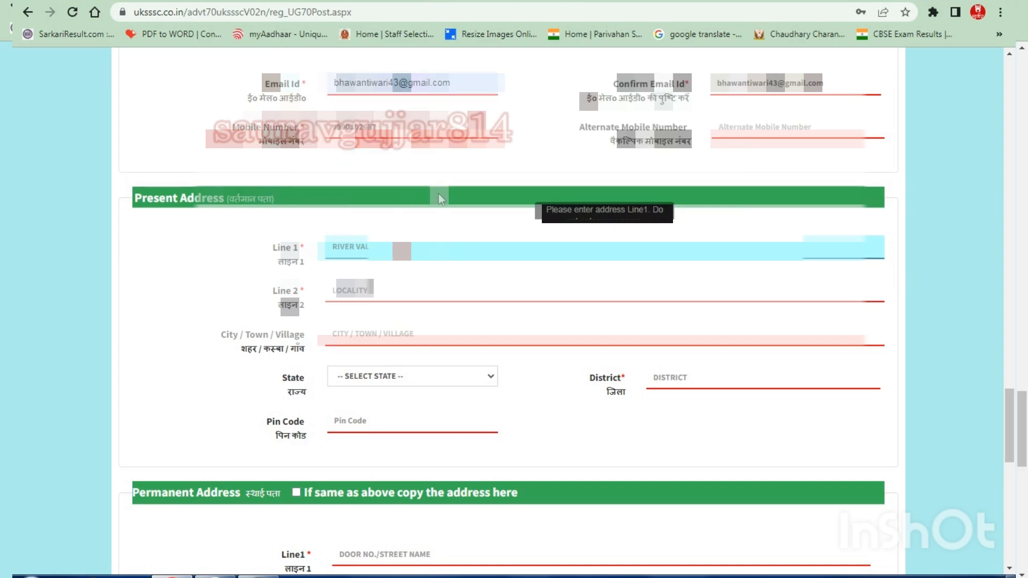
{"action": "left_click", "coordinate": [683, 0]}
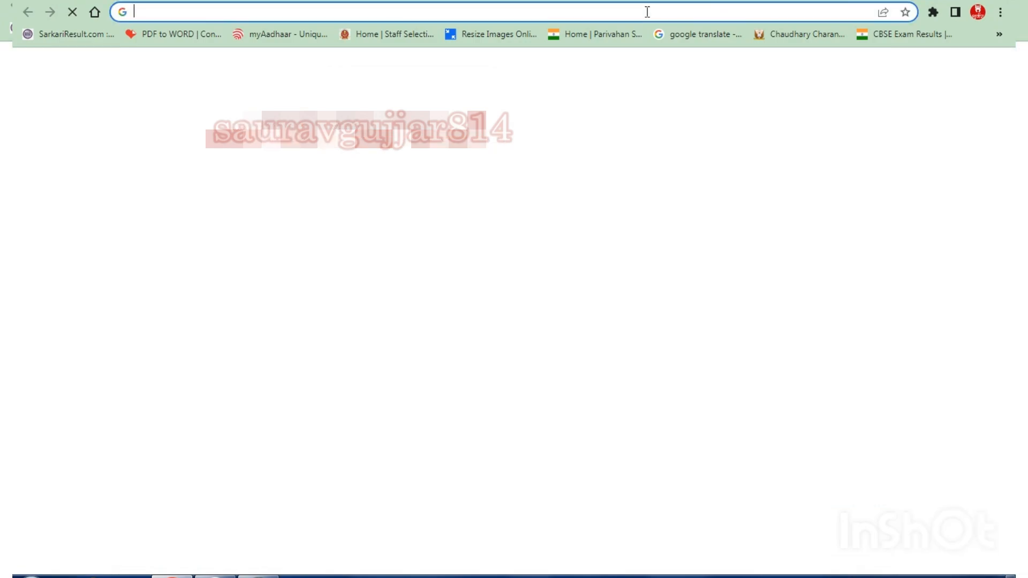
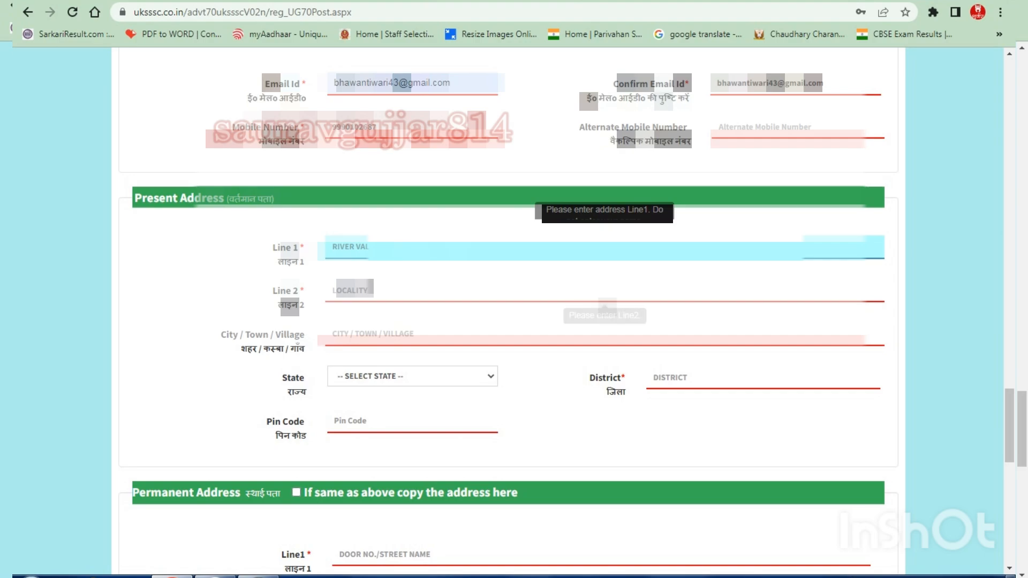
Step: Enter the locality in address Line 2 and the city name, fixing typos in both
{"action": "left_click", "coordinate": [382, 289]}
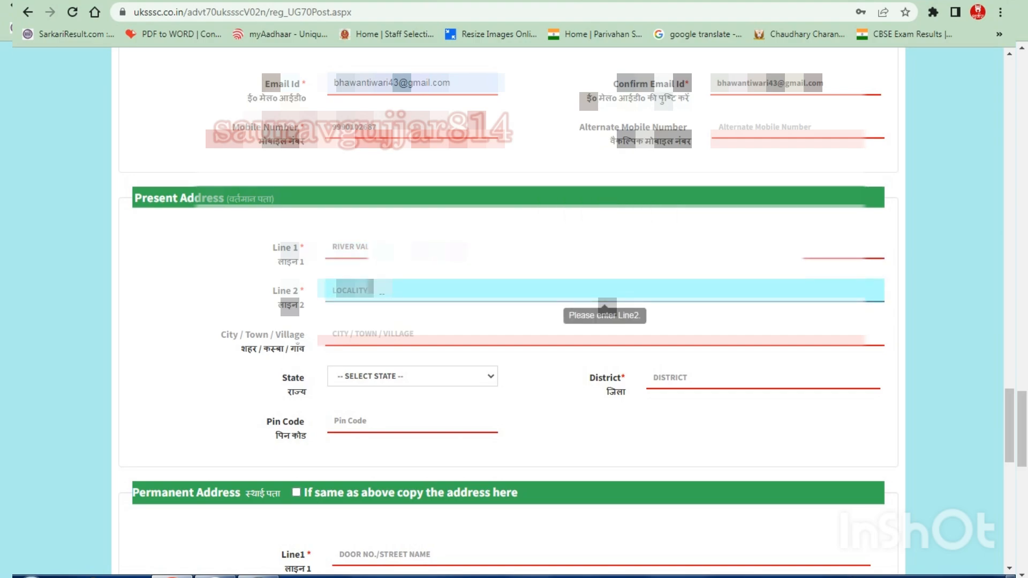
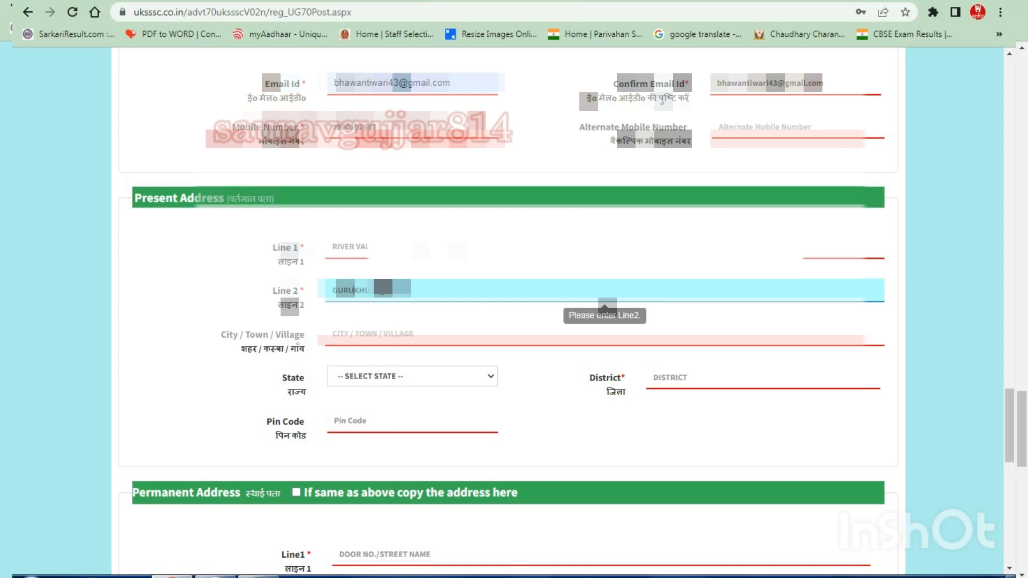
{"action": "left_click", "coordinate": [381, 337]}
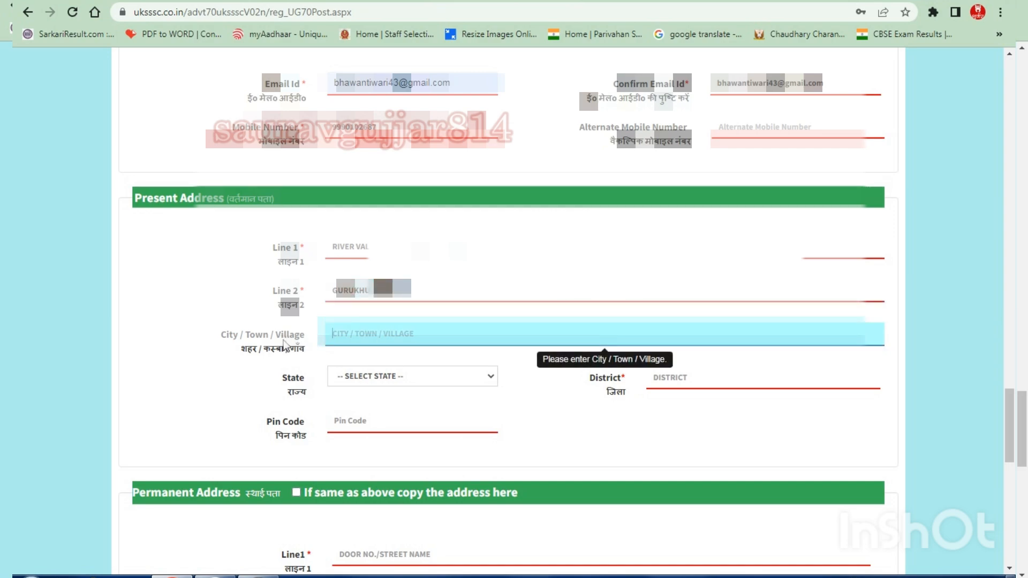
{"action": "type", "text": "HALWADI"}
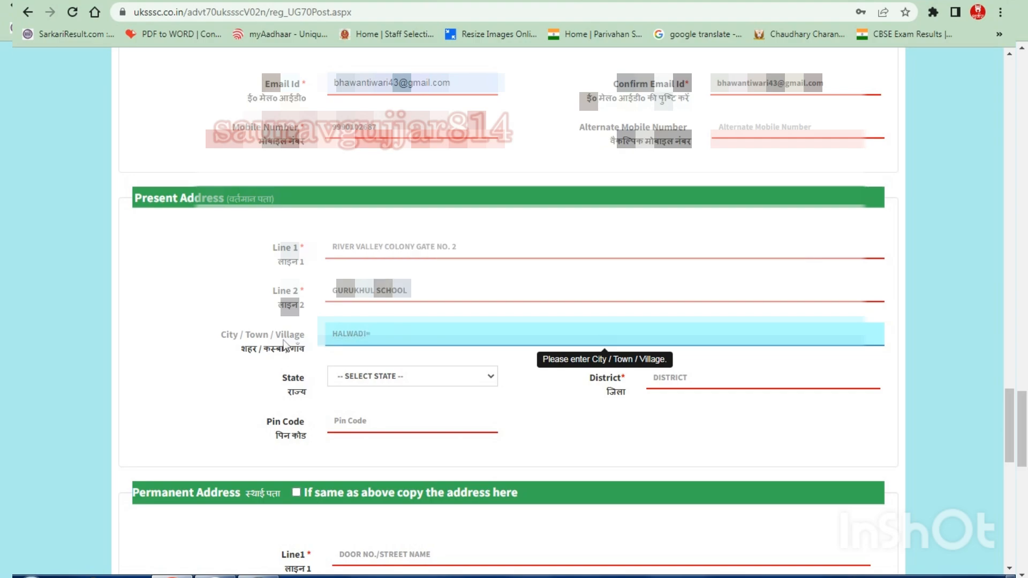
{"action": "key", "text": "BackSpace"}
{"action": "key", "text": "BackSpace"}
{"action": "key", "text": "BackSpace"}
{"action": "key", "text": "BackSpace"}
{"action": "type", "text": "DAW"}
{"action": "key", "text": "BackSpace"}
{"action": "type", "text": "WNI"}
Step: Choose UTTARAKHAND as state and NAINITAL as district, and enter the 6-digit pin code
{"action": "scroll", "coordinate": [416, 238], "scroll_direction": "down", "scroll_amount": 3}
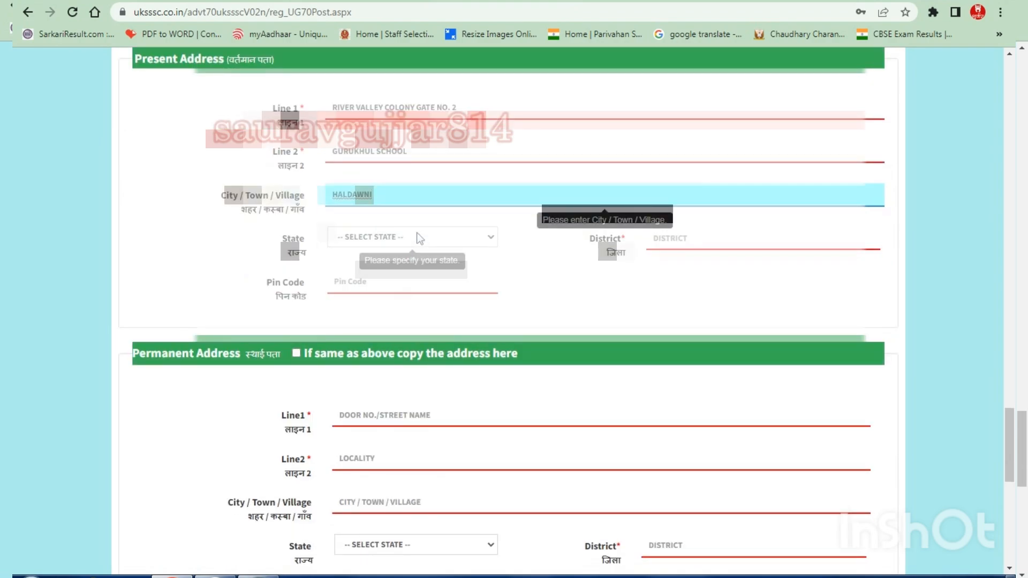
{"action": "left_click", "coordinate": [419, 238]}
{"action": "left_click", "coordinate": [399, 265]}
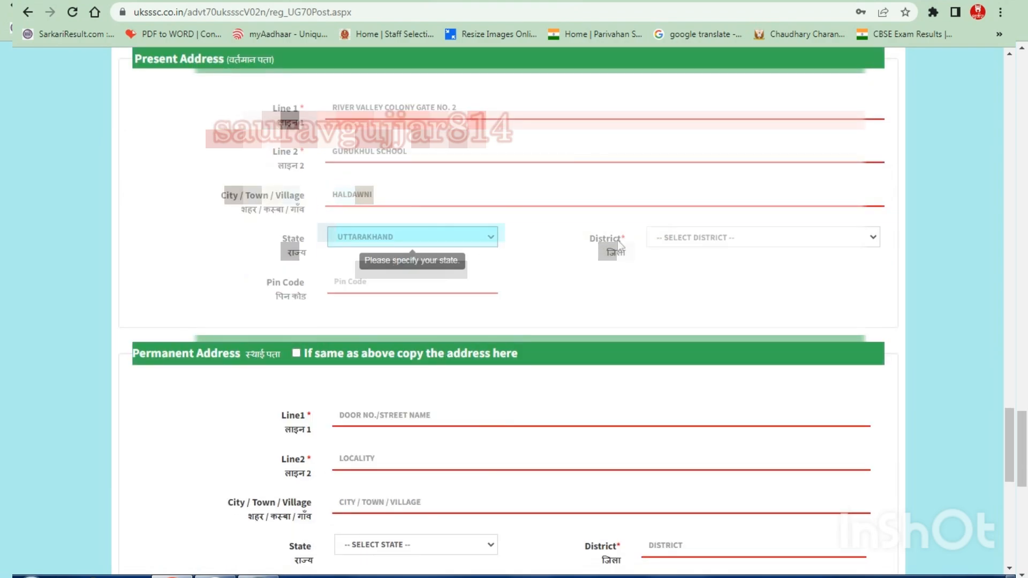
{"action": "left_click", "coordinate": [671, 237]}
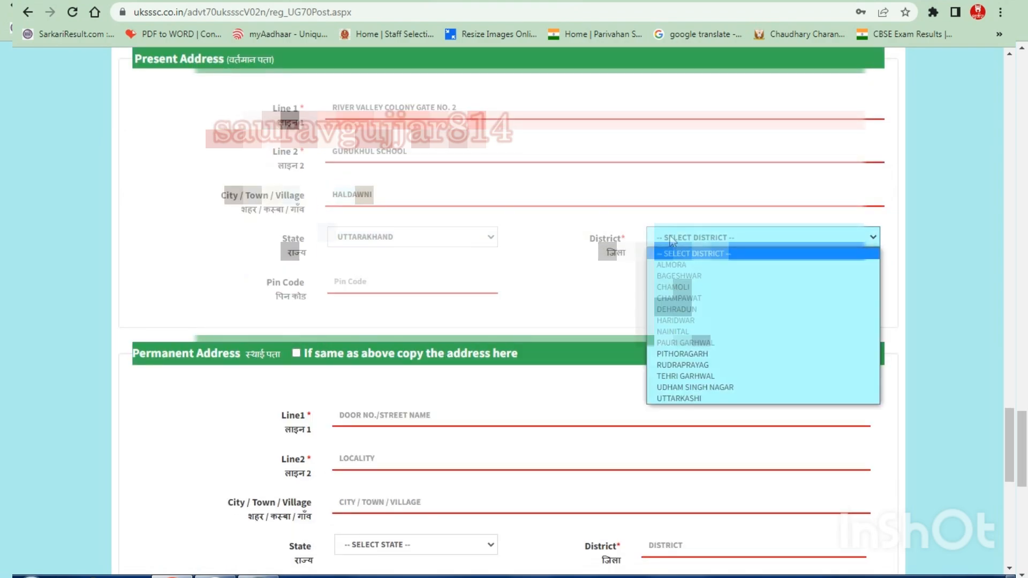
{"action": "left_click", "coordinate": [672, 332]}
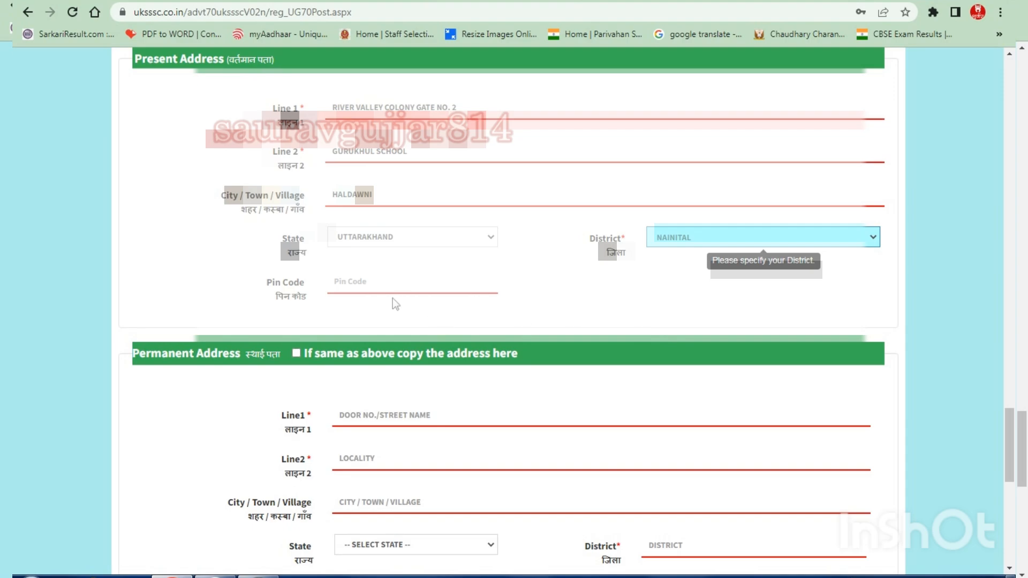
{"action": "left_click", "coordinate": [374, 289]}
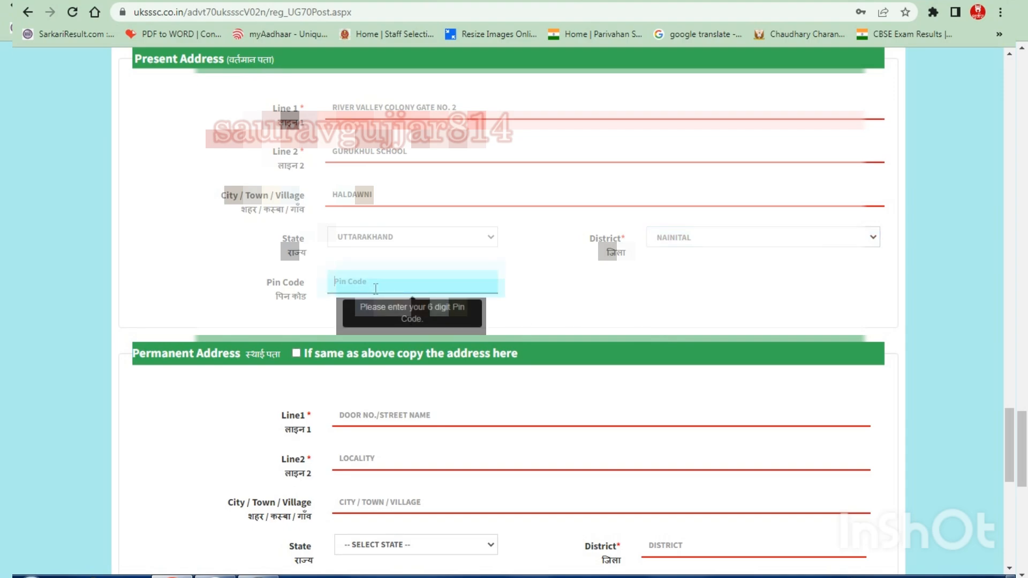
{"action": "type", "text": "263139"}
{"action": "left_click", "coordinate": [527, 300]}
{"action": "scroll", "coordinate": [372, 296], "scroll_direction": "down", "scroll_amount": 1}
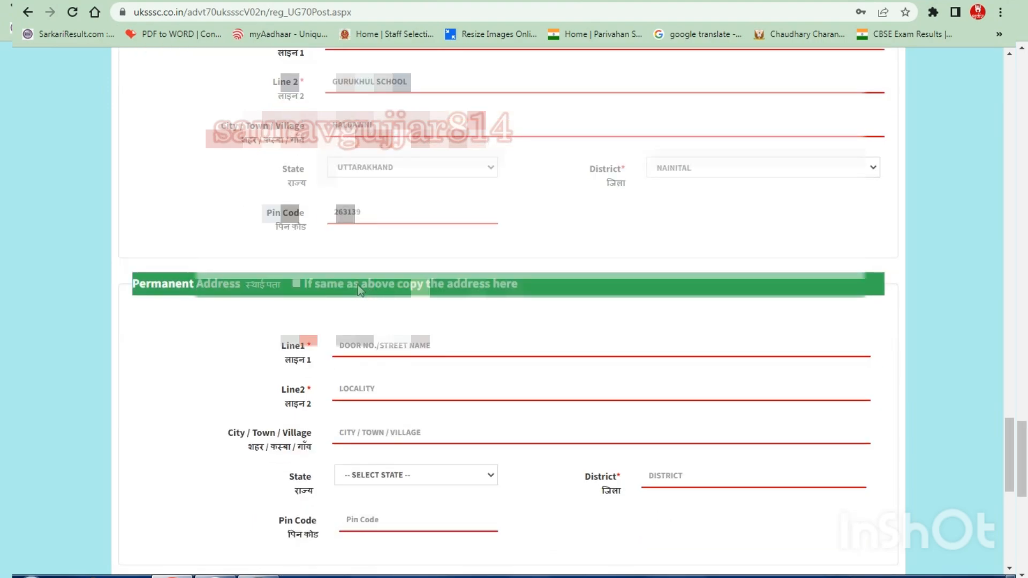
Step: Copy the present address to the permanent address and set place of filling form to INDIRAPURAM GHAZAIBAD
{"action": "left_click", "coordinate": [296, 285]}
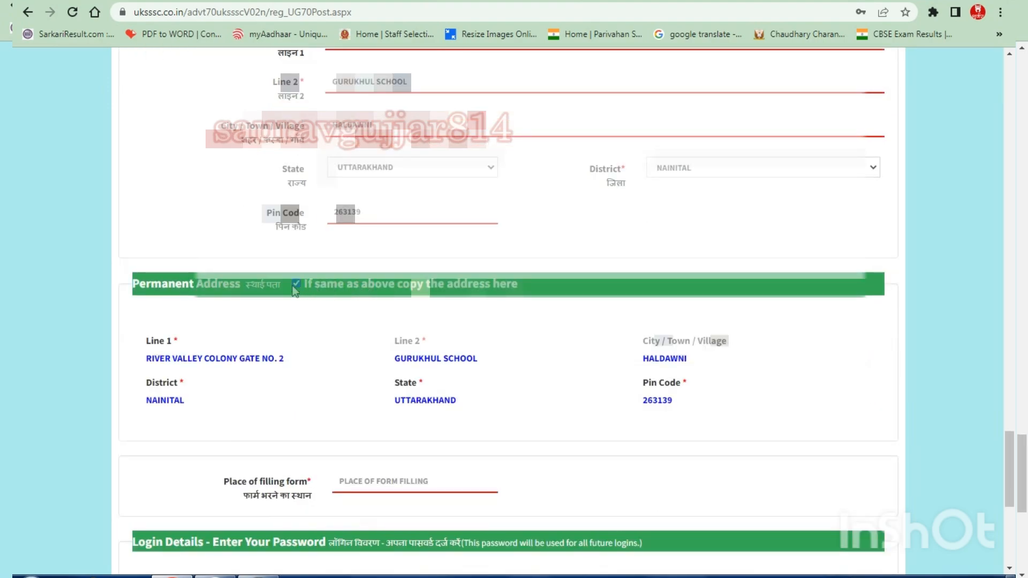
{"action": "scroll", "coordinate": [294, 292], "scroll_direction": "down", "scroll_amount": 3}
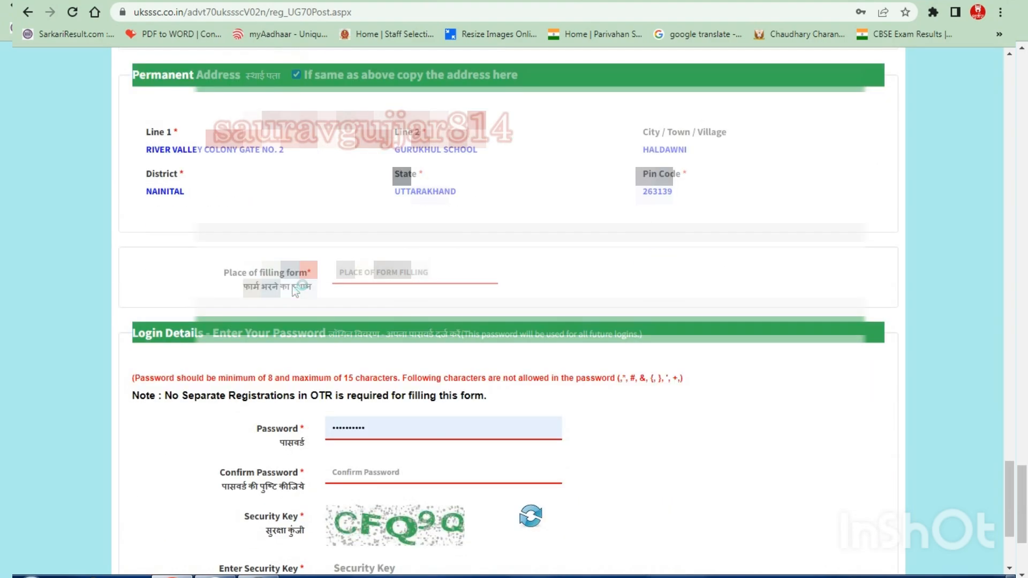
{"action": "left_click", "coordinate": [354, 274]}
{"action": "type", "text": "INDI"}
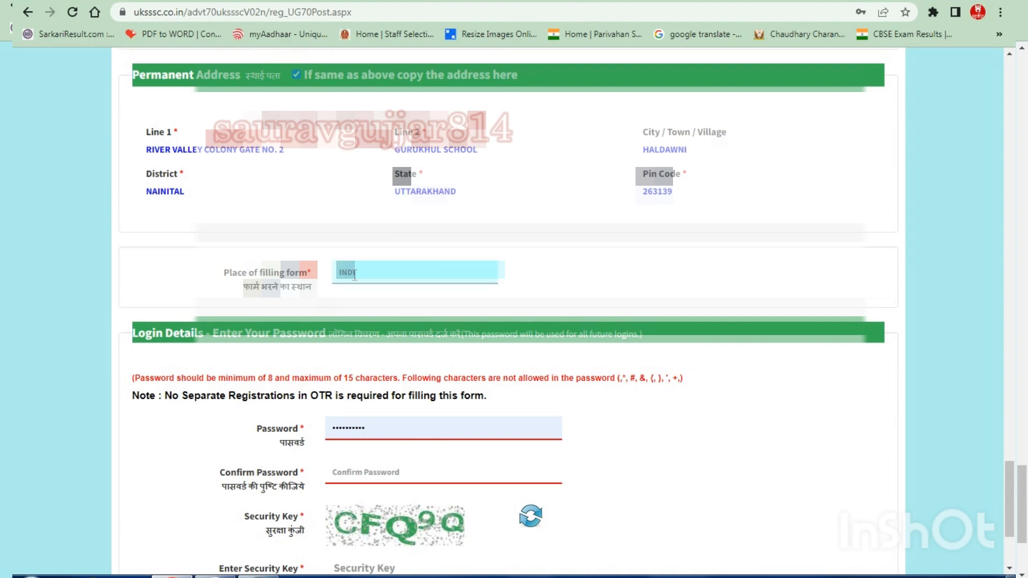
{"action": "type", "text": "RAPURAM GHAZAIVA"}
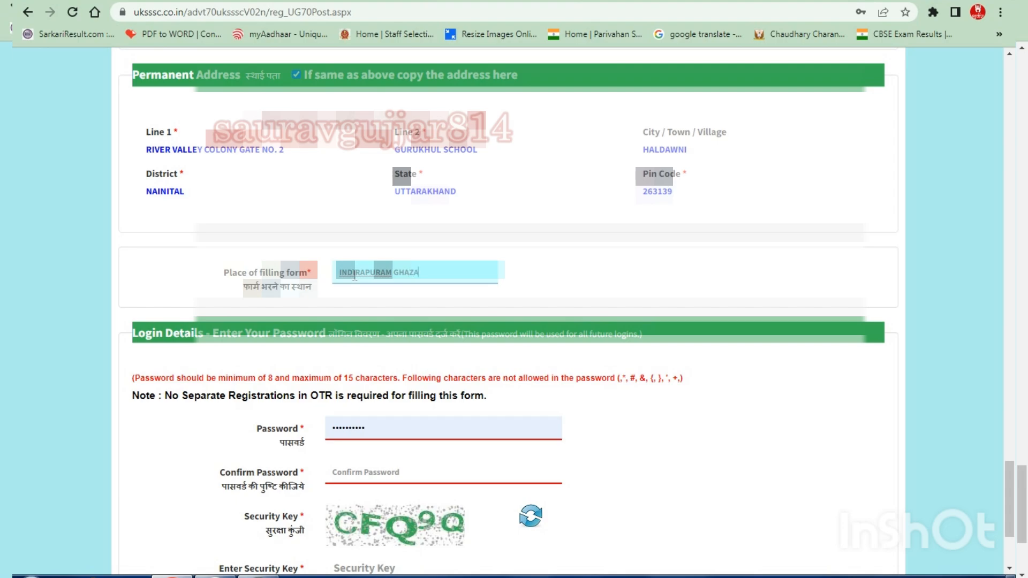
{"action": "key", "text": "BackSpace"}
{"action": "key", "text": "BackSpace"}
{"action": "type", "text": "BAD"}
{"action": "left_click", "coordinate": [518, 277]}
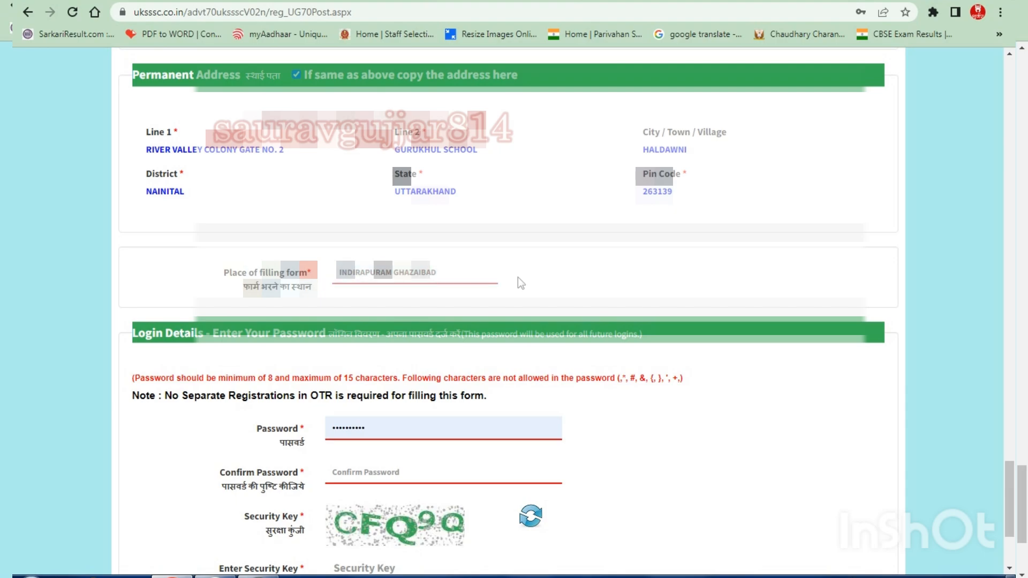
Step: Replace the prefilled login password with a new one and repeat it in Confirm Password
{"action": "scroll", "coordinate": [518, 277], "scroll_direction": "down", "scroll_amount": 3}
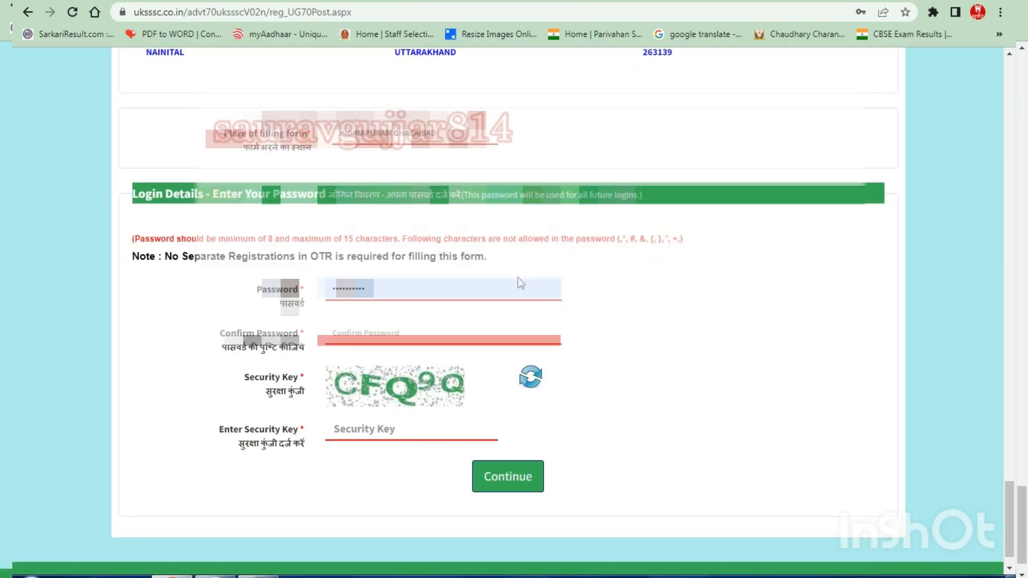
{"action": "left_click", "coordinate": [329, 251]}
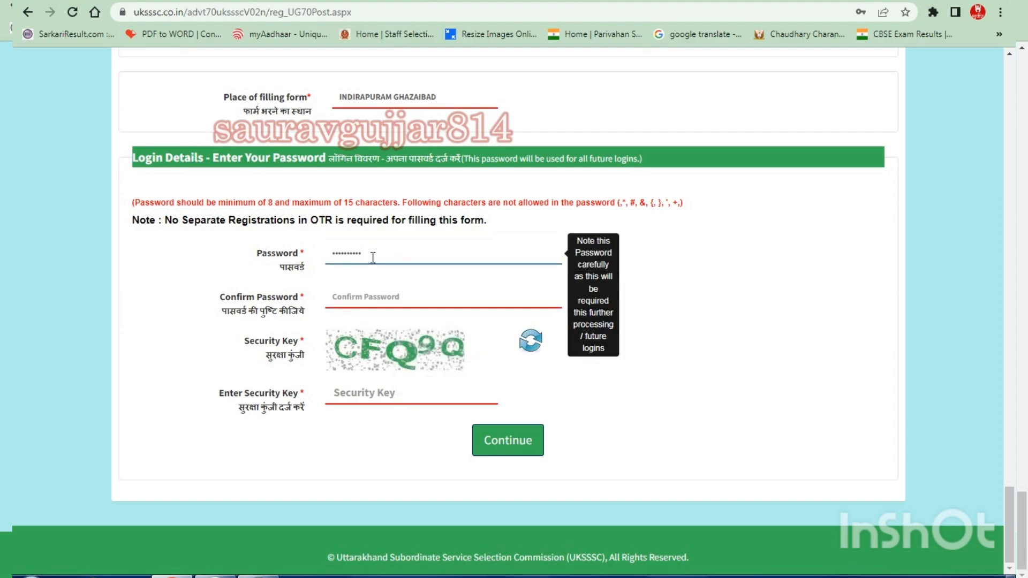
{"action": "key", "text": "ctrl+a"}
{"action": "key", "text": "BackSpace"}
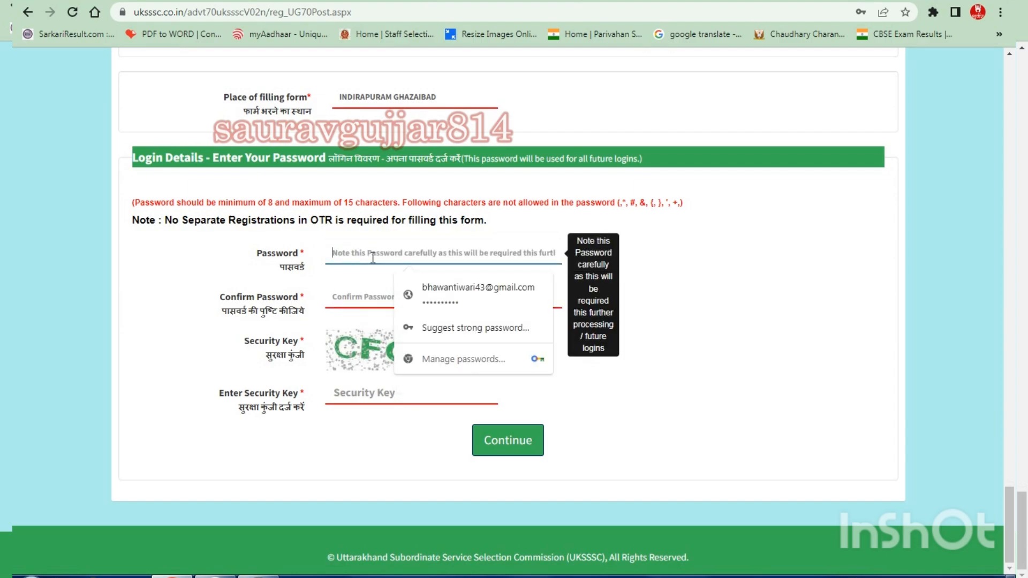
{"action": "type", "text": "•"}
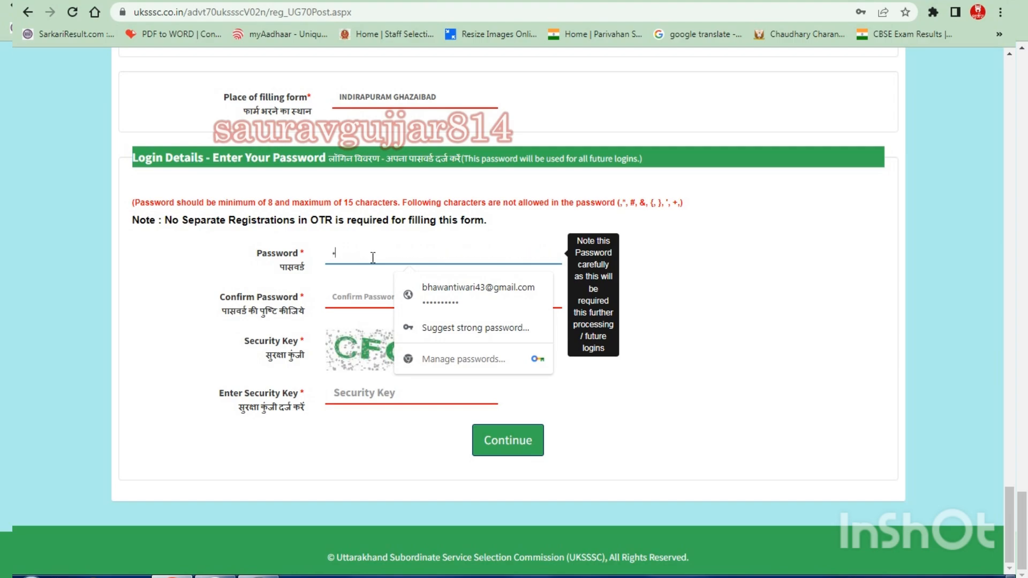
{"action": "type", "text": "••••••"}
{"action": "key", "text": "ctrl+a"}
{"action": "key", "text": "BackSpace"}
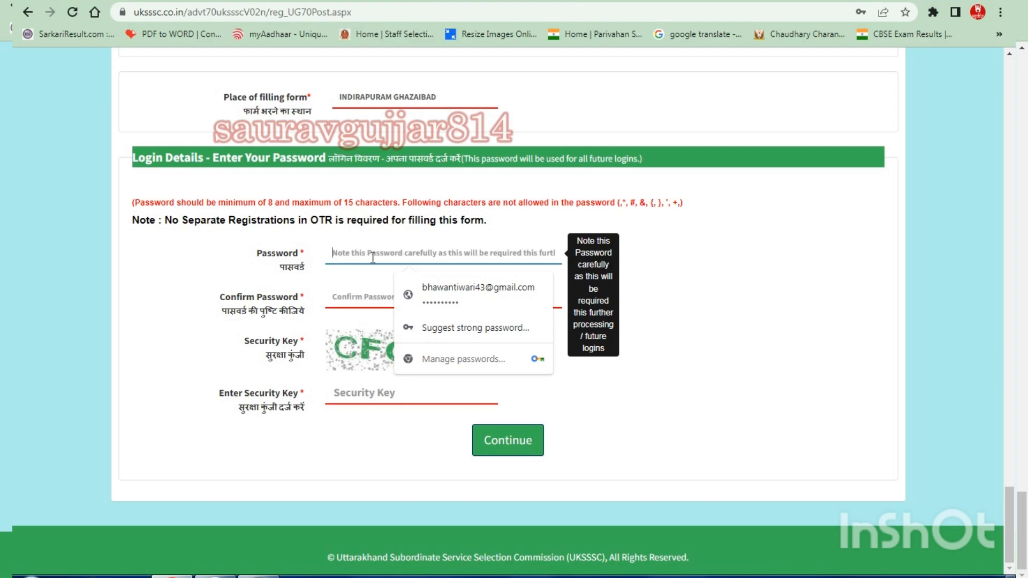
{"action": "type", "text": "••"}
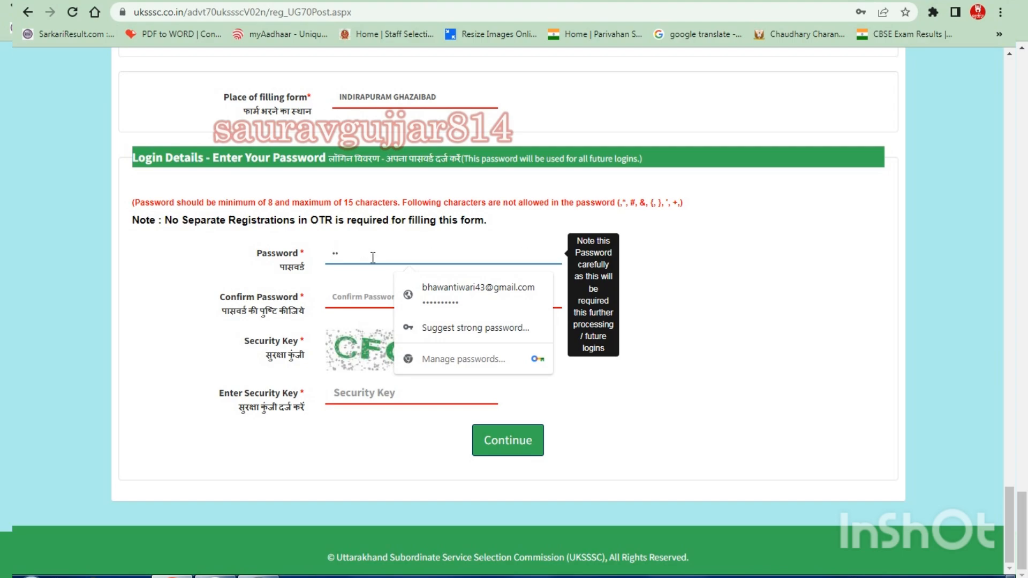
{"action": "type", "text": "•••"}
{"action": "key", "text": "BackSpace"}
{"action": "key", "text": "BackSpace"}
{"action": "key", "text": "BackSpace"}
{"action": "key", "text": "BackSpace"}
{"action": "key", "text": "BackSpace"}
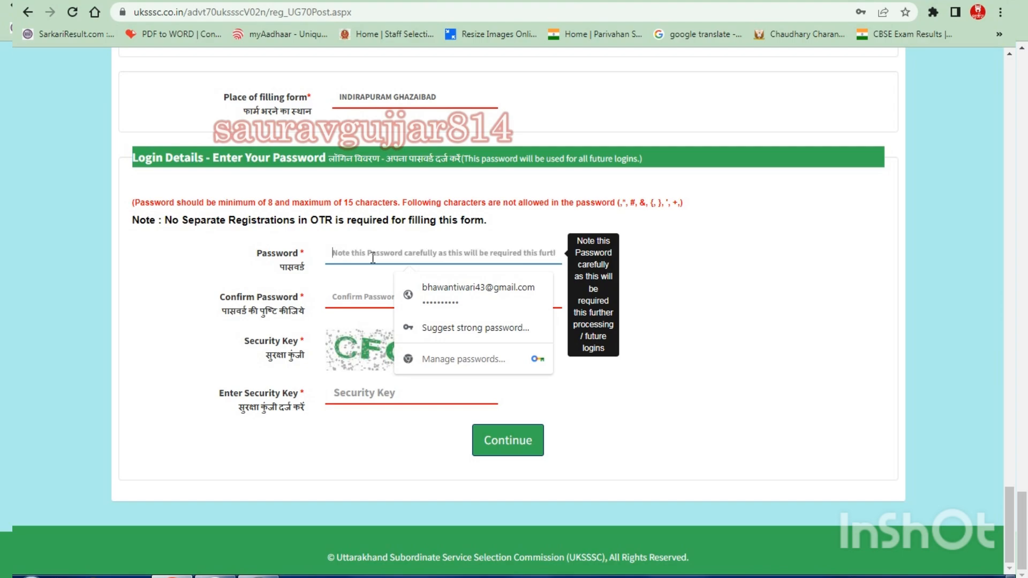
{"action": "type", "text": "••"}
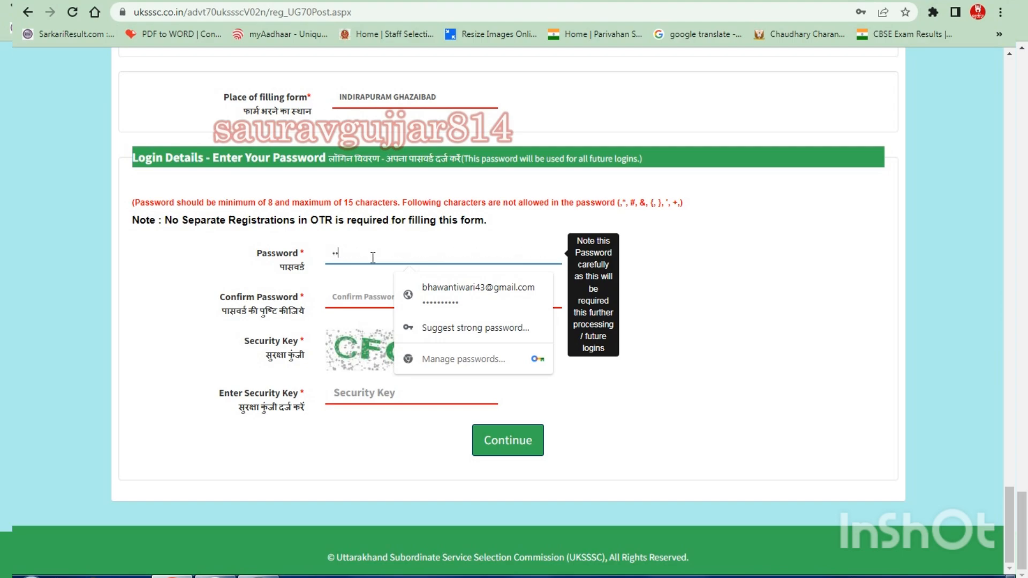
{"action": "type", "text": "••••••••"}
{"action": "left_click", "coordinate": [357, 291]}
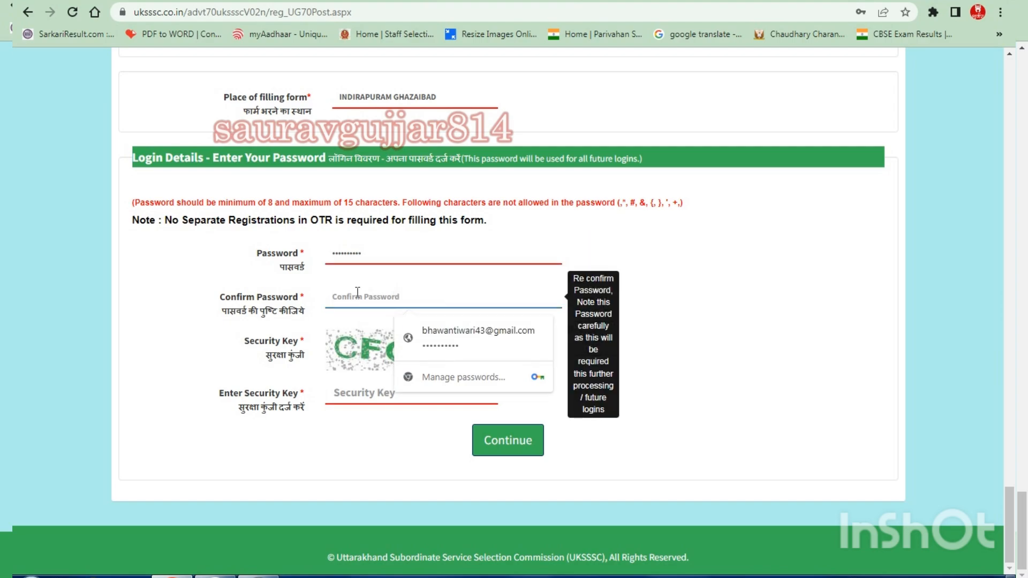
{"action": "type", "text": "•"}
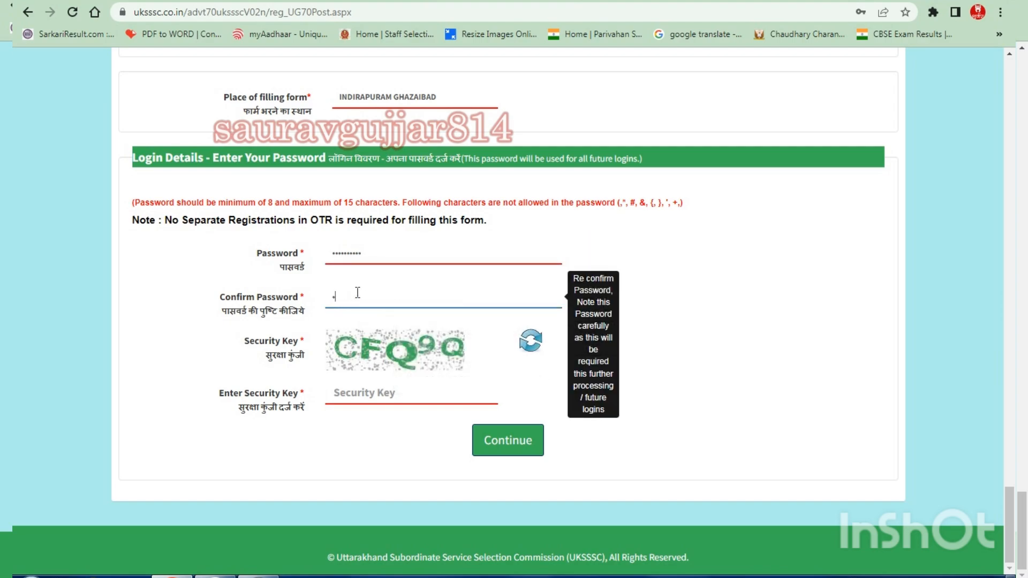
{"action": "type", "text": "•••••••••"}
Step: Enter the displayed security key and submit the form with Continue
{"action": "left_click", "coordinate": [349, 392]}
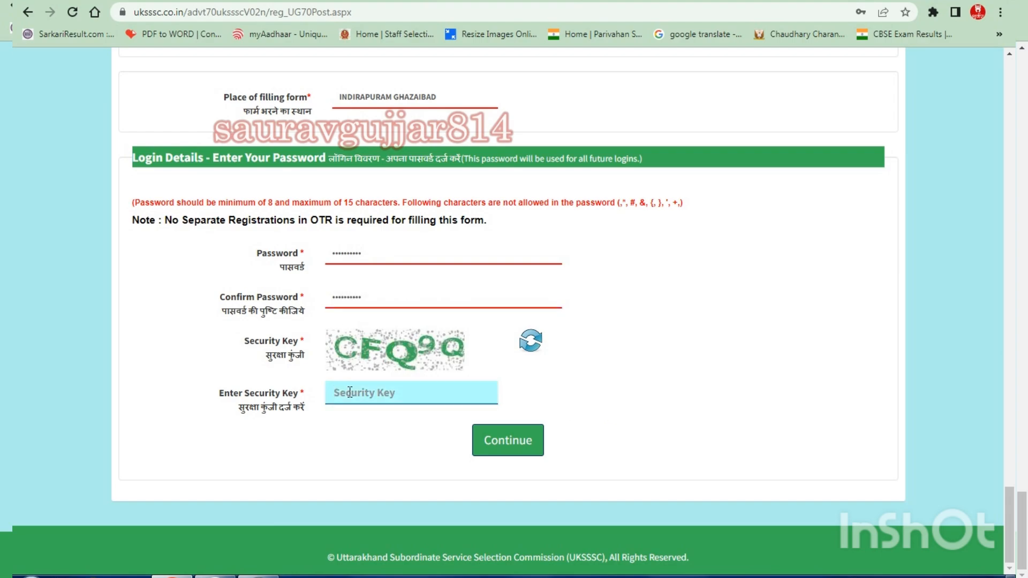
{"action": "type", "text": "CFQ9Q"}
{"action": "left_click", "coordinate": [576, 484]}
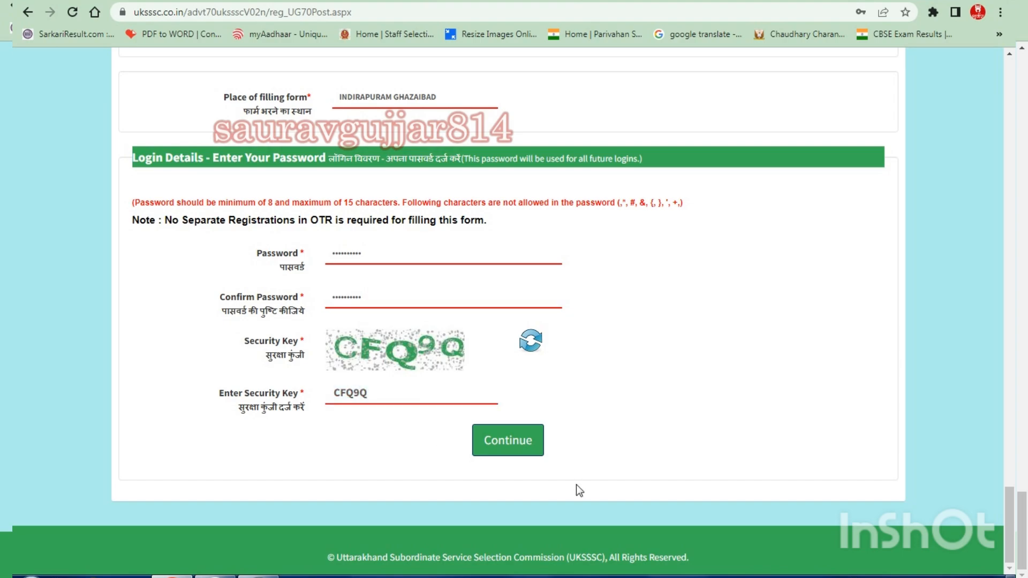
{"action": "left_click", "coordinate": [513, 457]}
{"action": "left_click", "coordinate": [513, 458]}
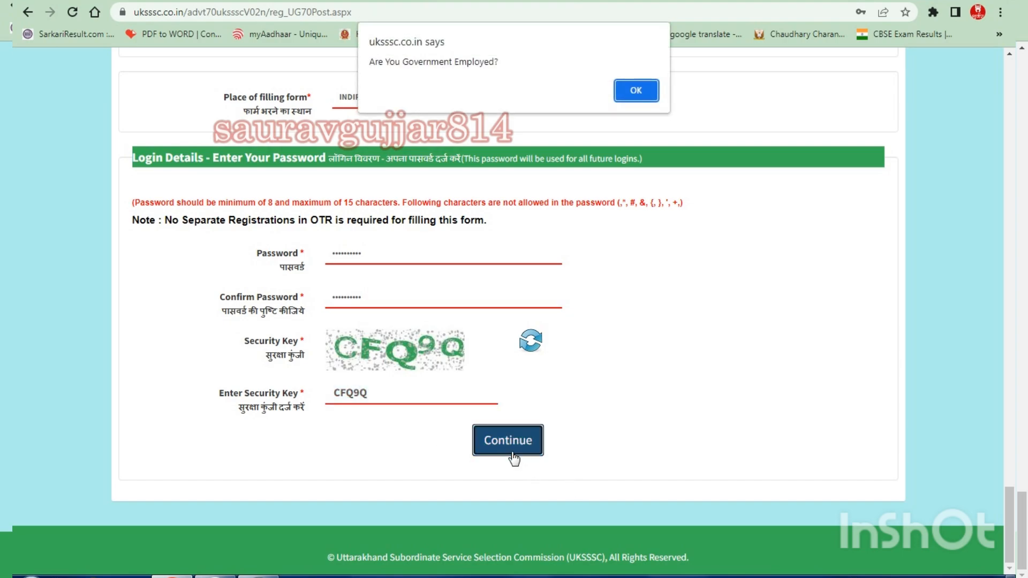
Step: Answer No to Government Employed, resubmit, and confirm all form data has been checked
{"action": "left_click", "coordinate": [640, 99]}
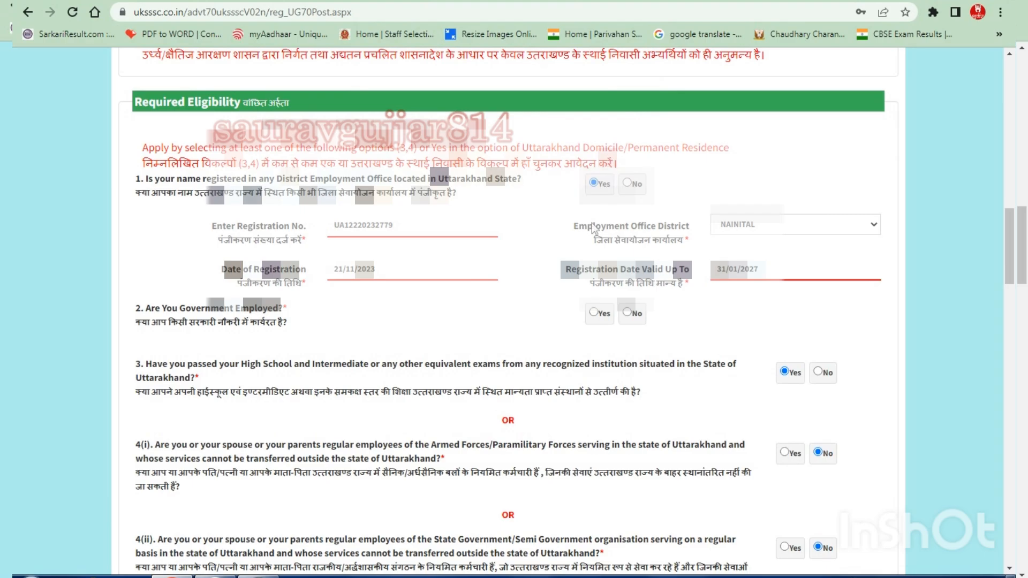
{"action": "left_click", "coordinate": [627, 313]}
{"action": "scroll", "coordinate": [611, 324], "scroll_direction": "down", "scroll_amount": 3}
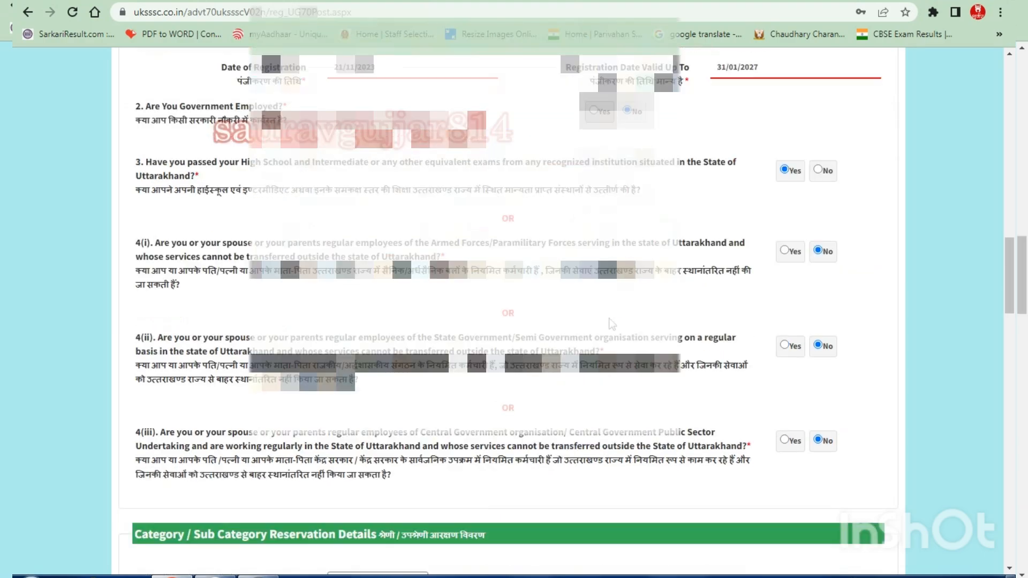
{"action": "scroll", "coordinate": [611, 323], "scroll_direction": "down", "scroll_amount": 20}
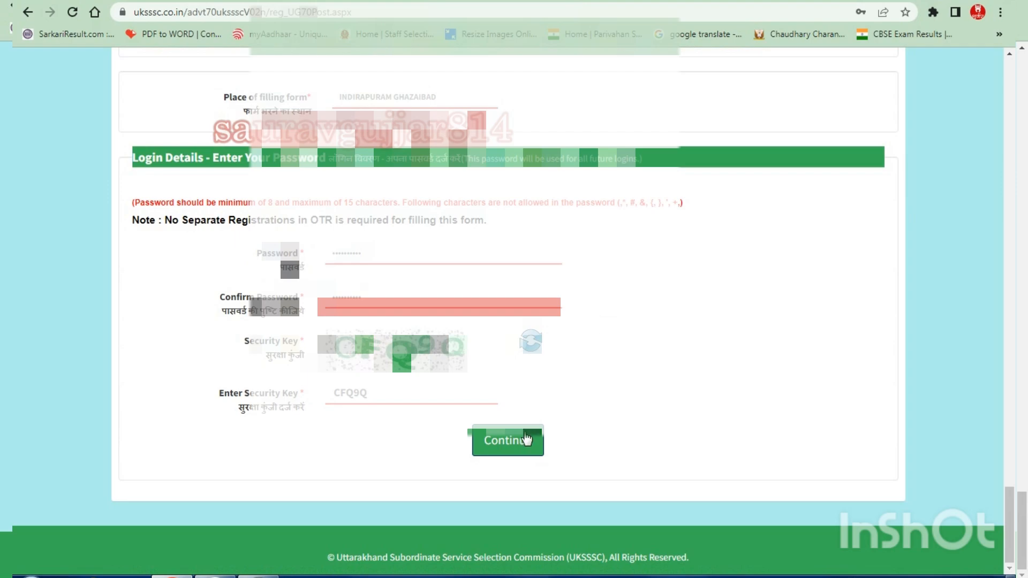
{"action": "left_click", "coordinate": [527, 438]}
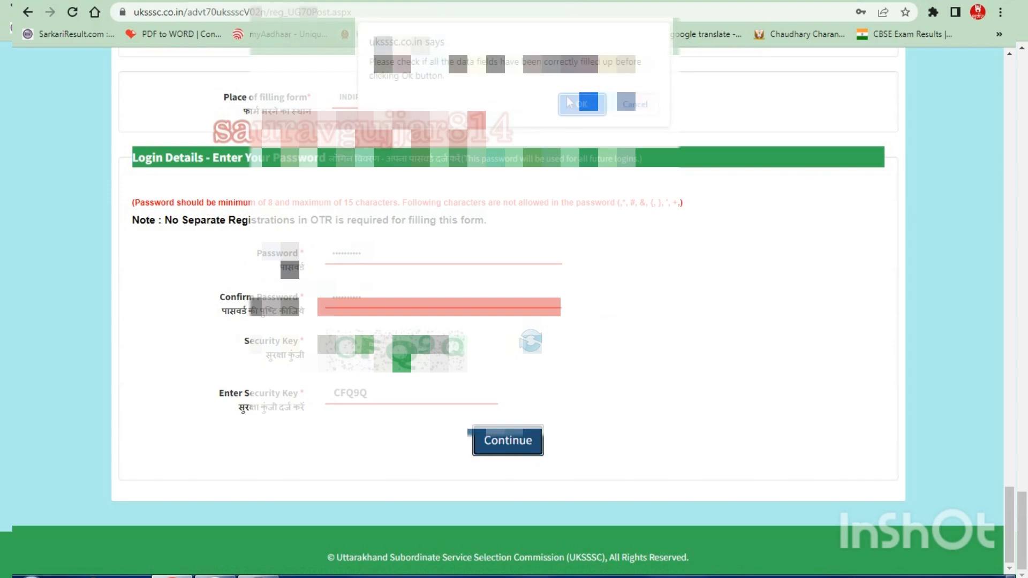
{"action": "left_click", "coordinate": [579, 103]}
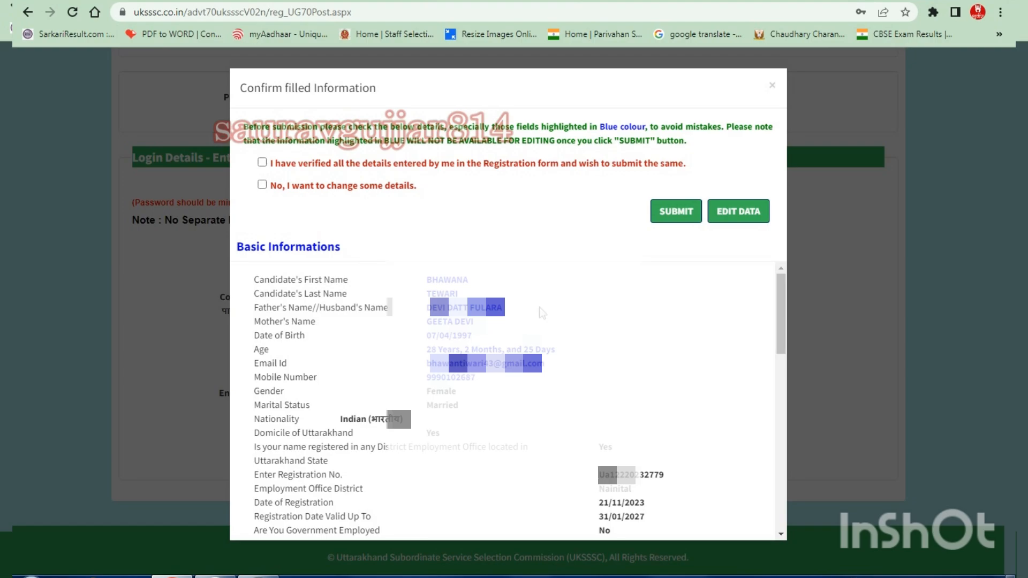
{"action": "scroll", "coordinate": [539, 310], "scroll_direction": "down", "scroll_amount": 1}
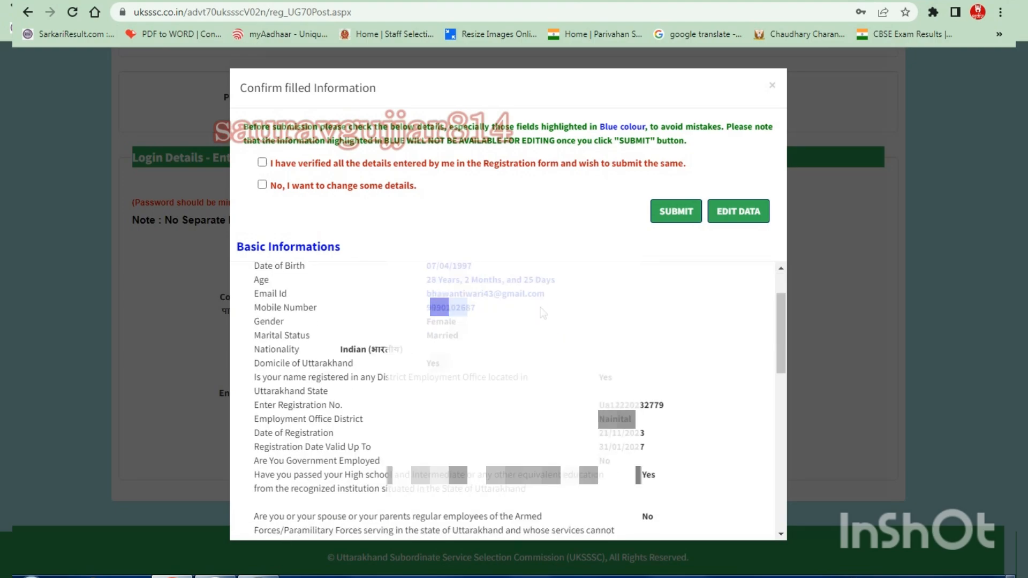
{"action": "scroll", "coordinate": [543, 314], "scroll_direction": "down", "scroll_amount": 1}
{"action": "scroll", "coordinate": [543, 313], "scroll_direction": "up", "scroll_amount": 1}
Step: Scroll through the post-wise eligibility table on the SarkariResult UKSSSC recruitment page
{"action": "left_click", "coordinate": [69, 1]}
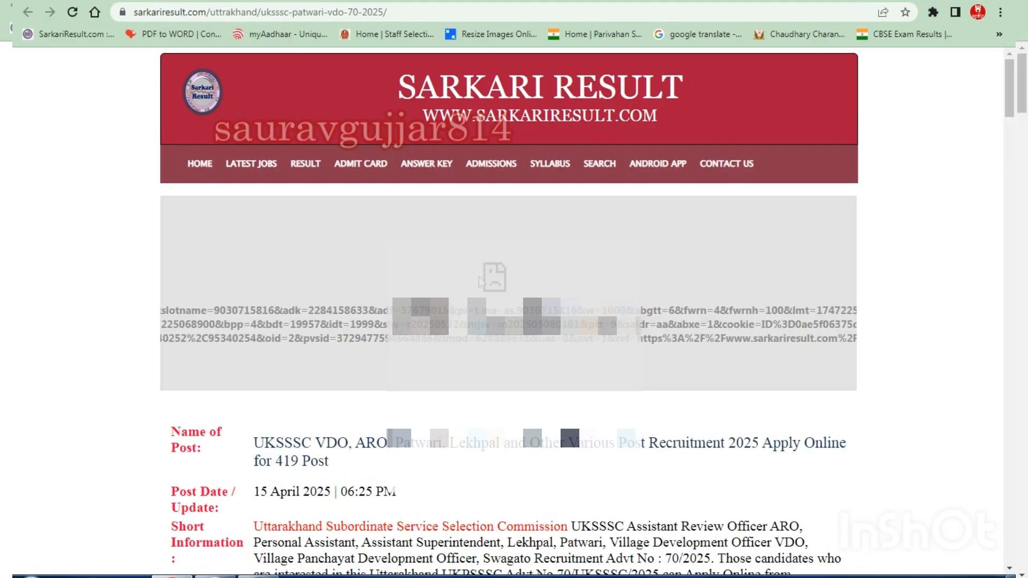
{"action": "scroll", "coordinate": [496, 315], "scroll_direction": "down", "scroll_amount": 4}
{"action": "scroll", "coordinate": [496, 316], "scroll_direction": "down", "scroll_amount": 20}
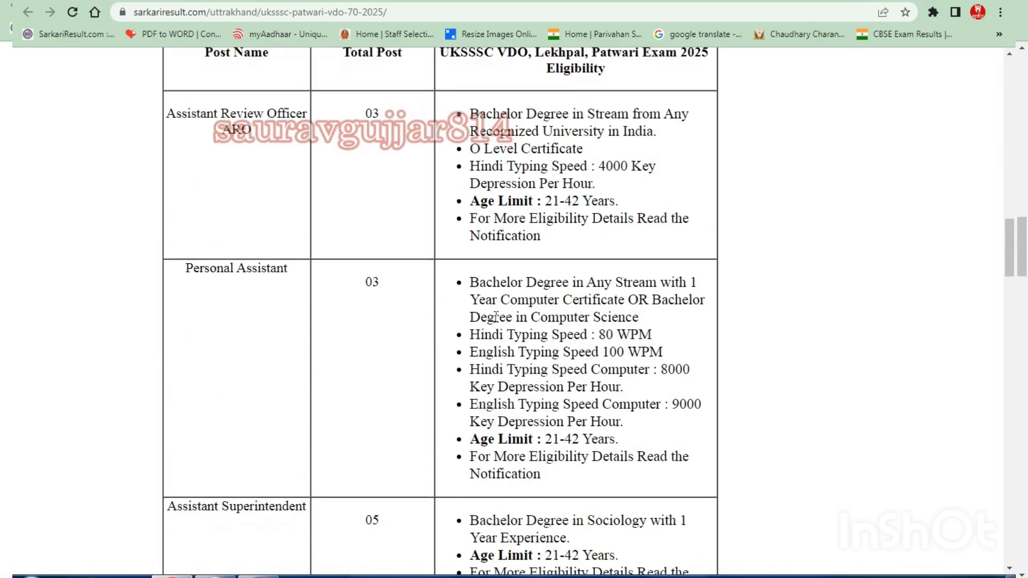
{"action": "scroll", "coordinate": [496, 316], "scroll_direction": "down", "scroll_amount": 6}
{"action": "scroll", "coordinate": [496, 316], "scroll_direction": "up", "scroll_amount": 4}
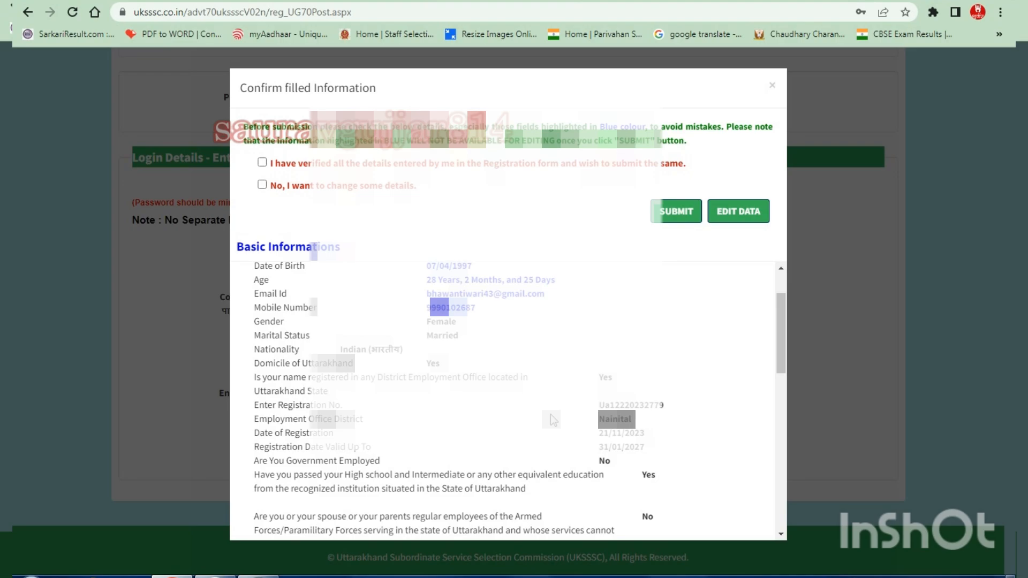
Step: Look through the Confirm filled Information list, then choose EDIT DATA to return to the editable form
{"action": "scroll", "coordinate": [551, 414], "scroll_direction": "down", "scroll_amount": 2}
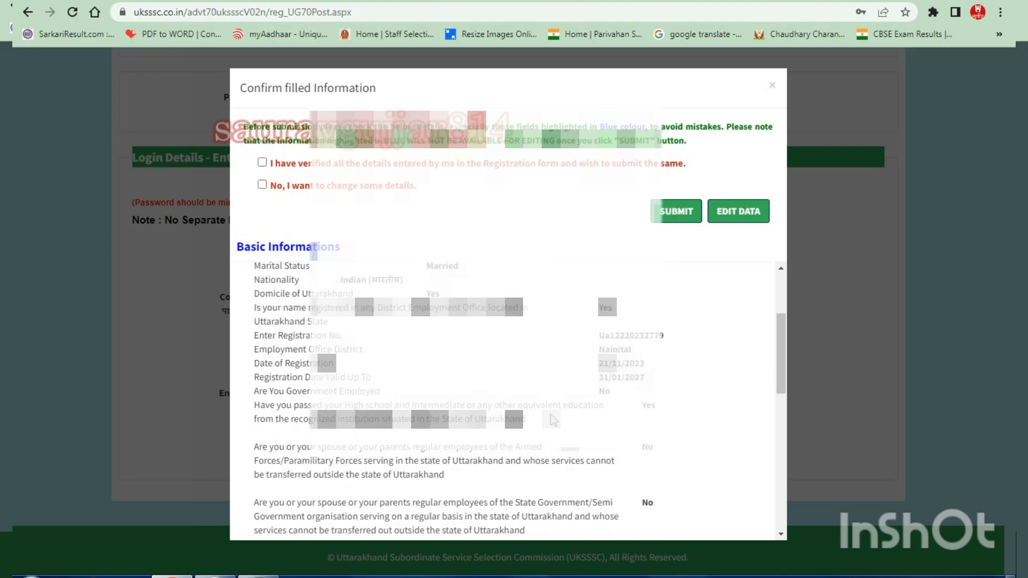
{"action": "scroll", "coordinate": [550, 414], "scroll_direction": "up", "scroll_amount": 3}
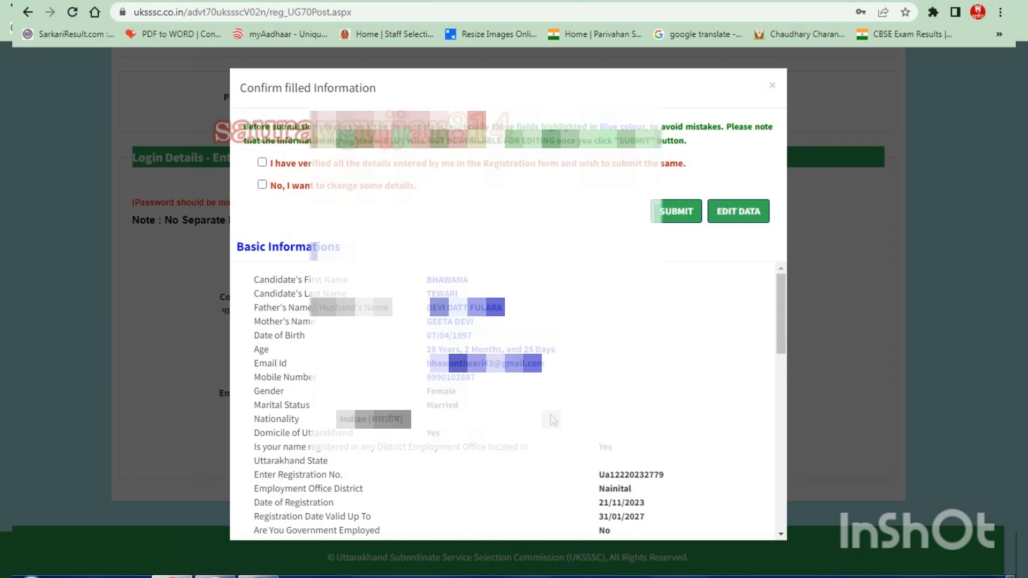
{"action": "scroll", "coordinate": [551, 415], "scroll_direction": "down", "scroll_amount": 2}
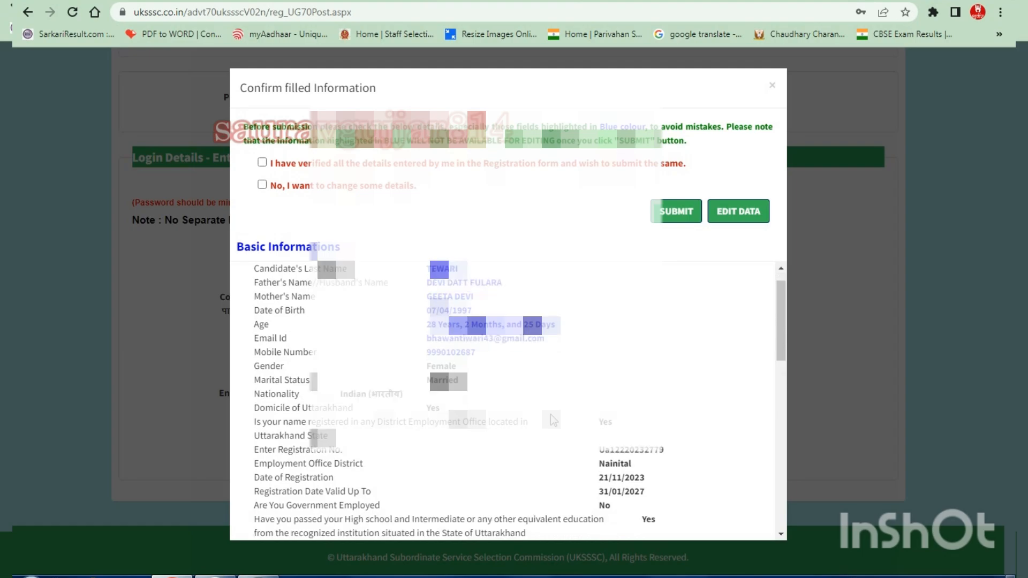
{"action": "scroll", "coordinate": [542, 369], "scroll_direction": "down", "scroll_amount": 2}
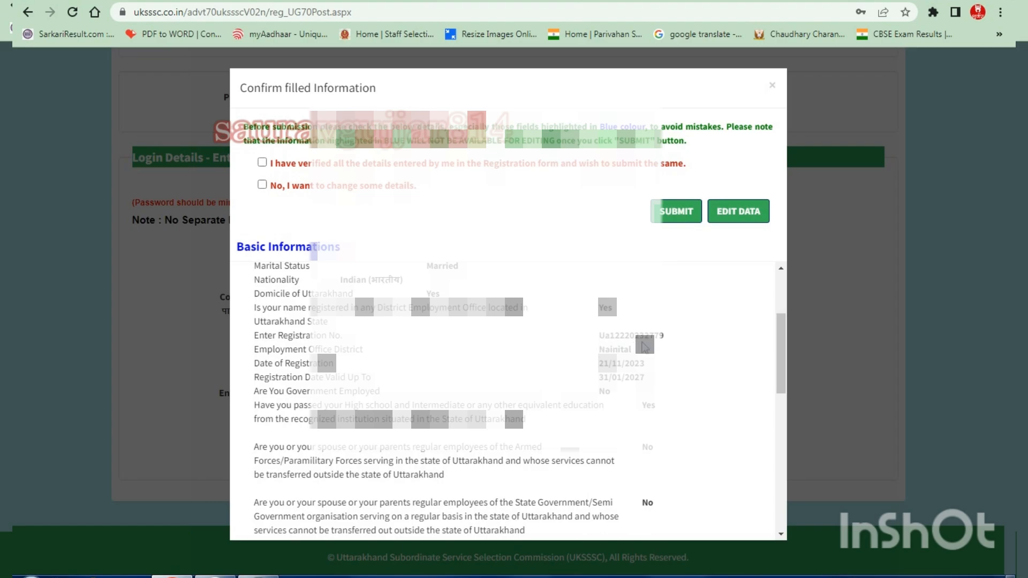
{"action": "scroll", "coordinate": [644, 346], "scroll_direction": "down", "scroll_amount": 2}
{"action": "scroll", "coordinate": [647, 343], "scroll_direction": "up", "scroll_amount": 2}
{"action": "left_click", "coordinate": [733, 214]}
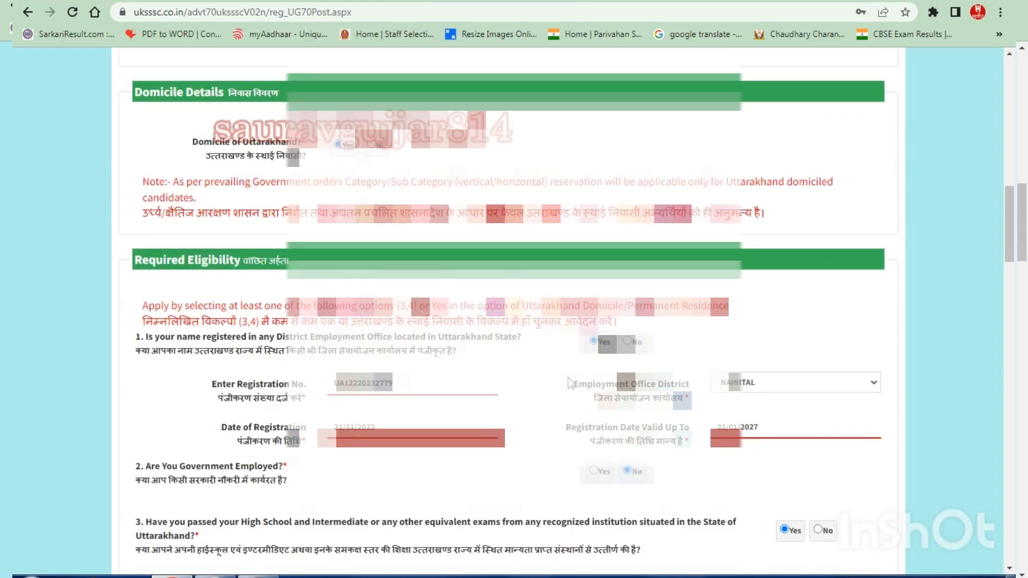
Step: In Login Details, type the login password and retype it in Confirm Password
{"action": "left_click", "coordinate": [344, 384]}
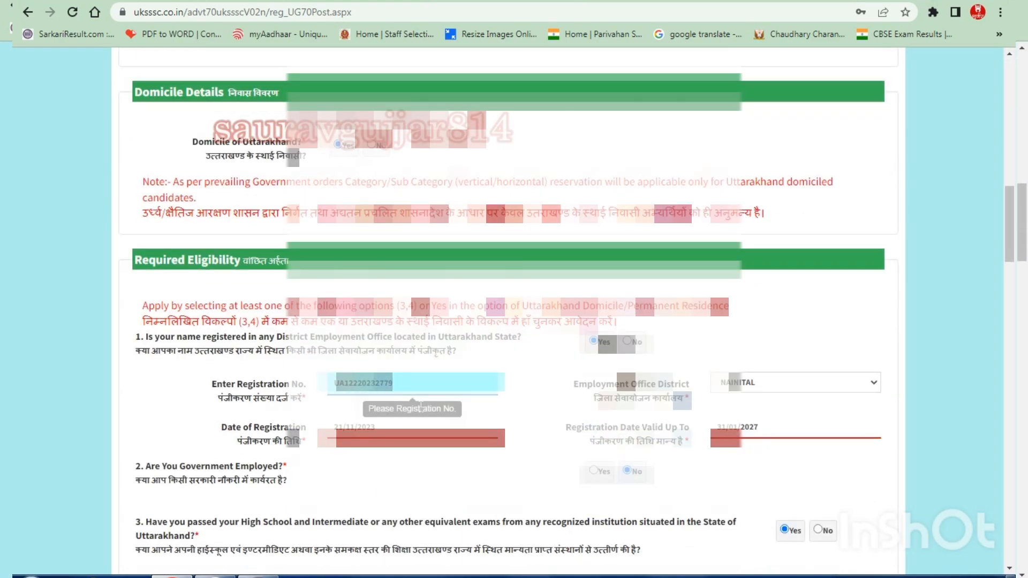
{"action": "scroll", "coordinate": [420, 408], "scroll_direction": "down", "scroll_amount": 20}
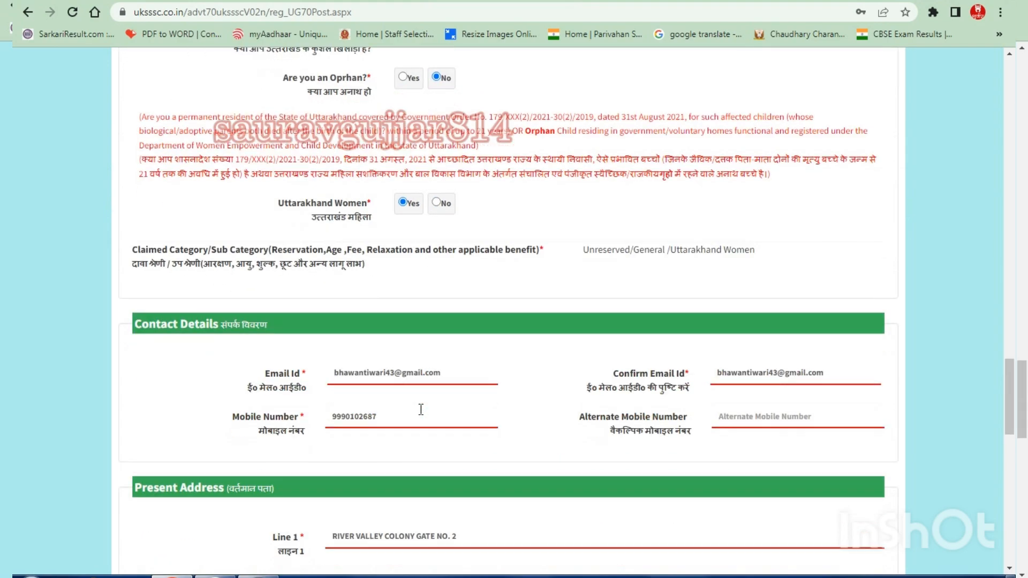
{"action": "scroll", "coordinate": [421, 410], "scroll_direction": "down", "scroll_amount": 10}
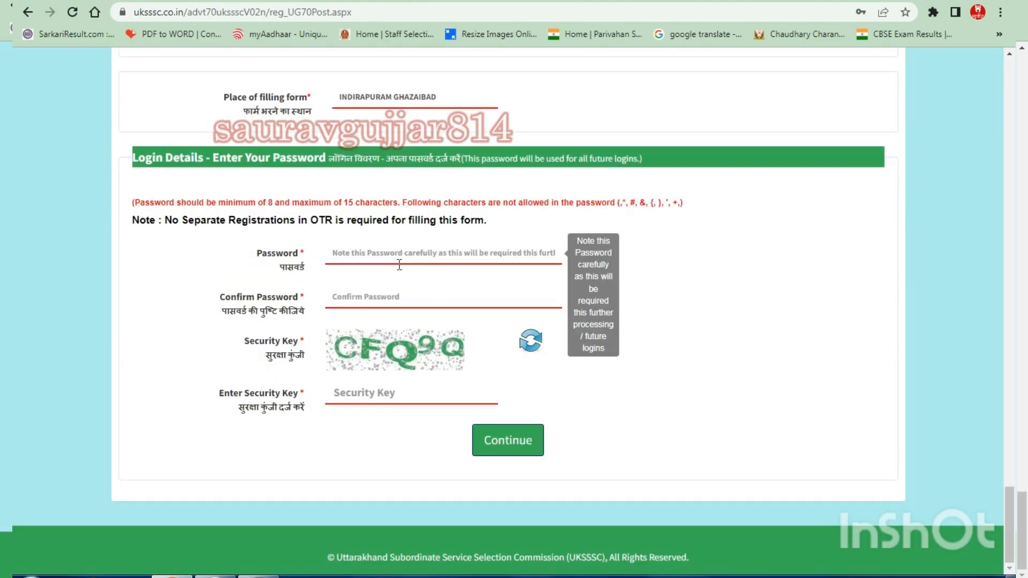
{"action": "left_click", "coordinate": [383, 253]}
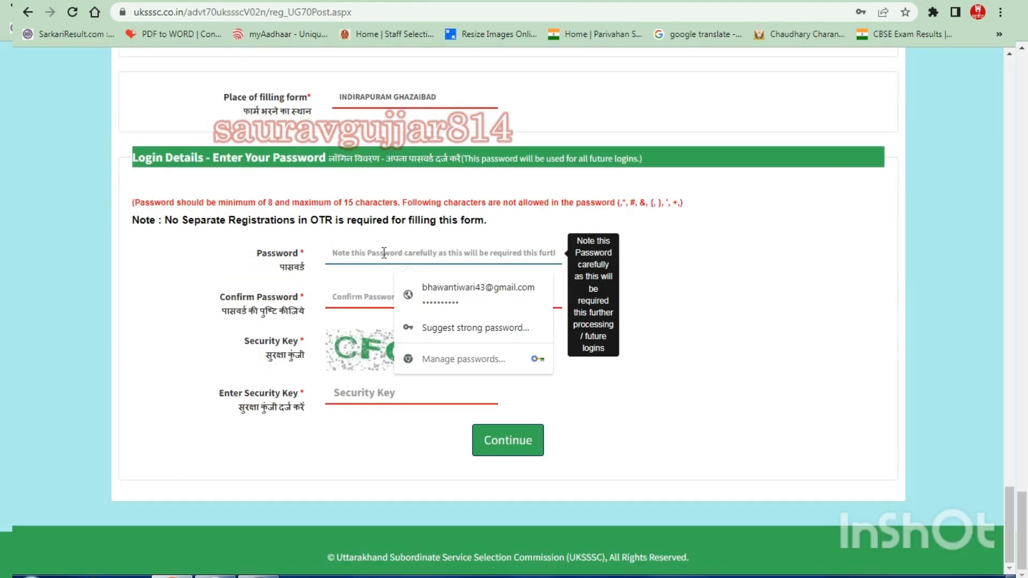
{"action": "type", "text": "•"}
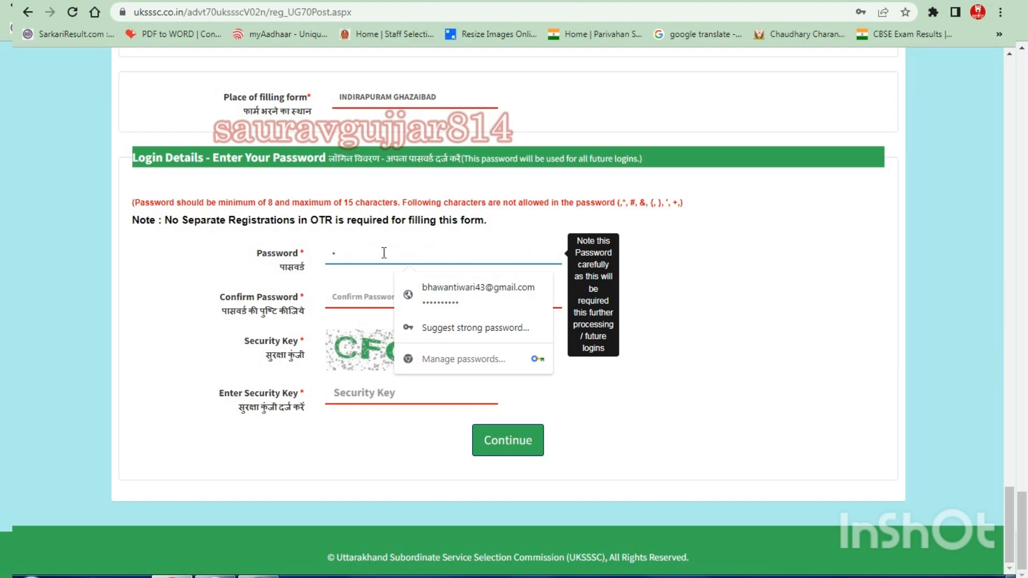
{"action": "type", "text": "•••••••••"}
{"action": "key", "text": "Tab"}
{"action": "type", "text": "••"}
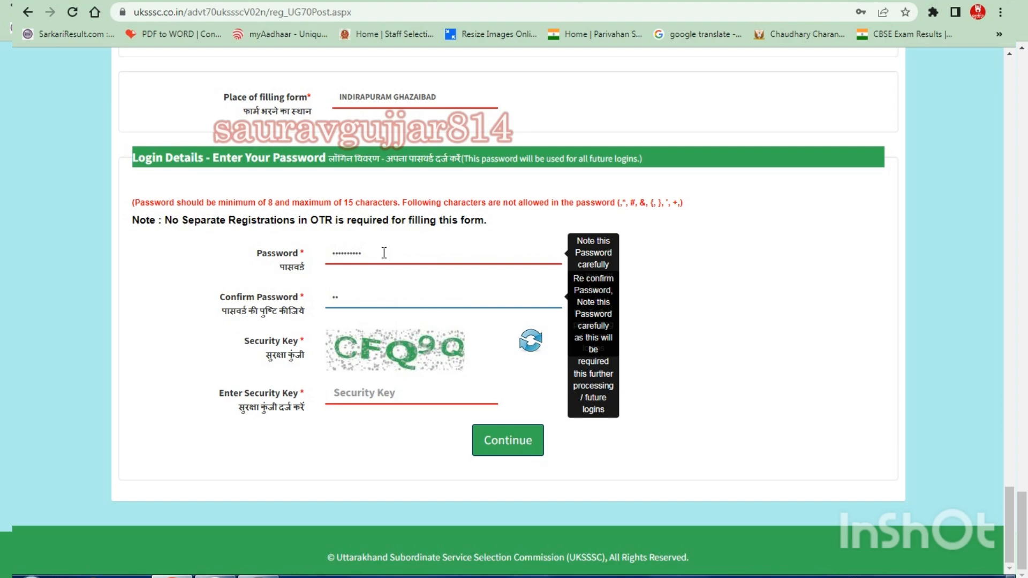
{"action": "type", "text": "•••••••••"}
{"action": "key", "text": "ctrl+a"}
{"action": "key", "text": "BackSpace"}
{"action": "type", "text": "••••••••••"}
{"action": "left_click", "coordinate": [352, 394]}
{"action": "type", "text": "C"}
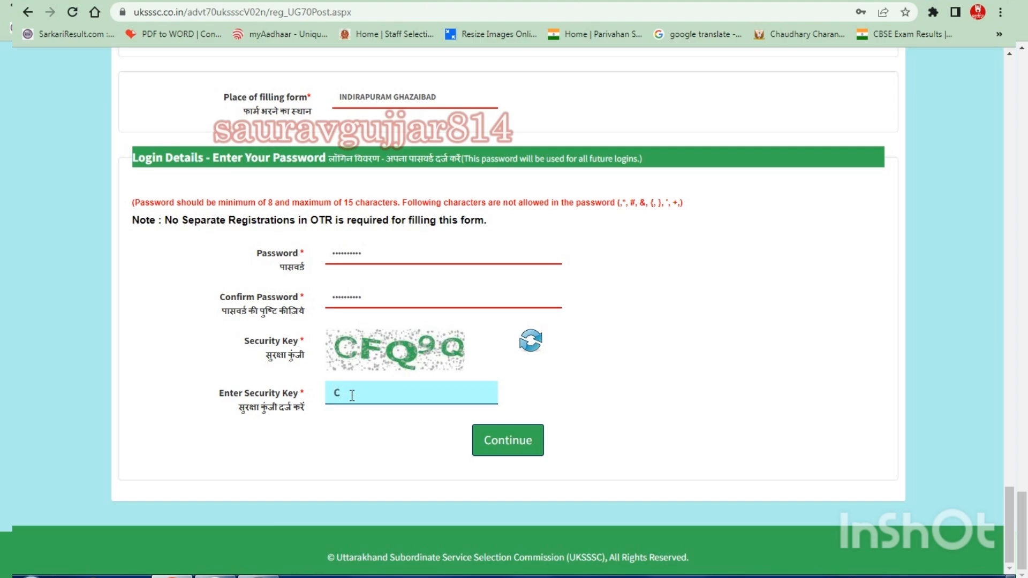
{"action": "type", "text": "FQ9Q"}
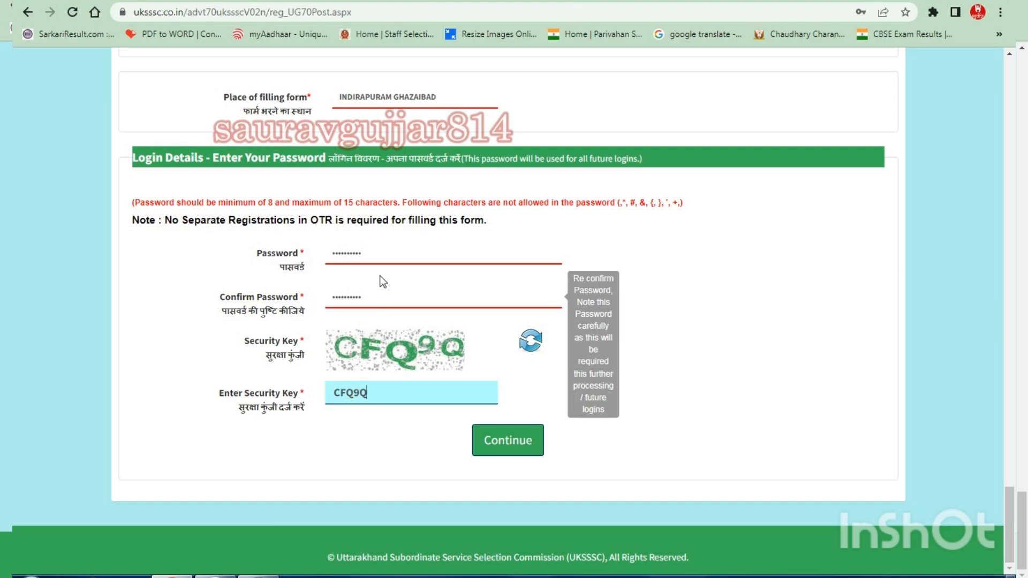
{"action": "left_click_drag", "start_coordinate": [375, 254], "coordinate": [319, 267]}
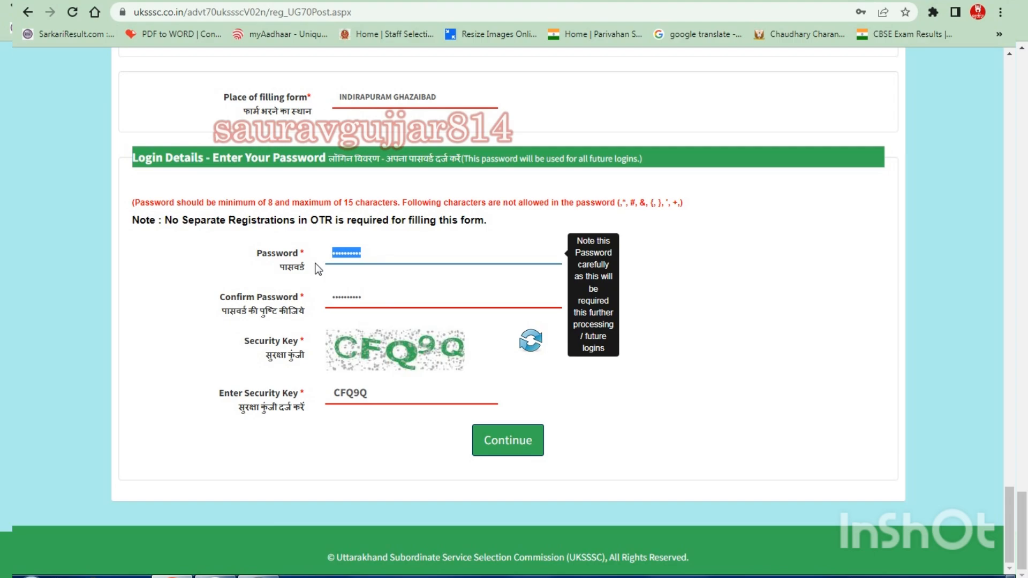
{"action": "key", "text": "BackSpace"}
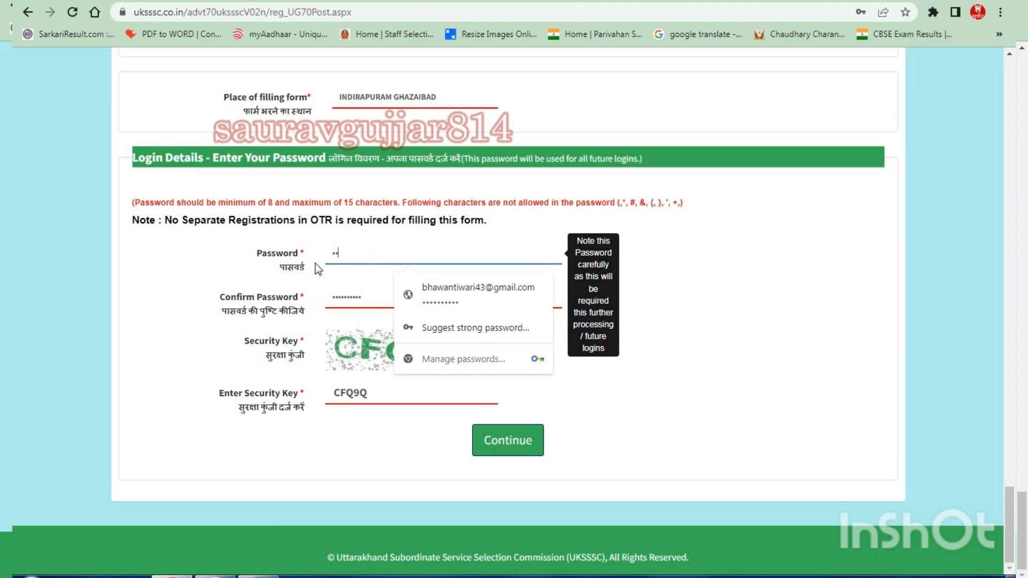
{"action": "type", "text": "••••••••••"}
{"action": "key", "text": "BackSpace"}
{"action": "key", "text": "BackSpace"}
{"action": "key", "text": "BackSpace"}
{"action": "key", "text": "BackSpace"}
{"action": "key", "text": "BackSpace"}
{"action": "key", "text": "BackSpace"}
{"action": "key", "text": "BackSpace"}
{"action": "key", "text": "BackSpace"}
{"action": "key", "text": "BackSpace"}
{"action": "key", "text": "BackSpace"}
{"action": "type", "text": "•"}
{"action": "key", "text": "BackSpace"}
{"action": "type", "text": "••••••••••"}
Step: Continue with the form and accept the browser prompt to bring up the summary again
{"action": "key", "text": "Tab"}
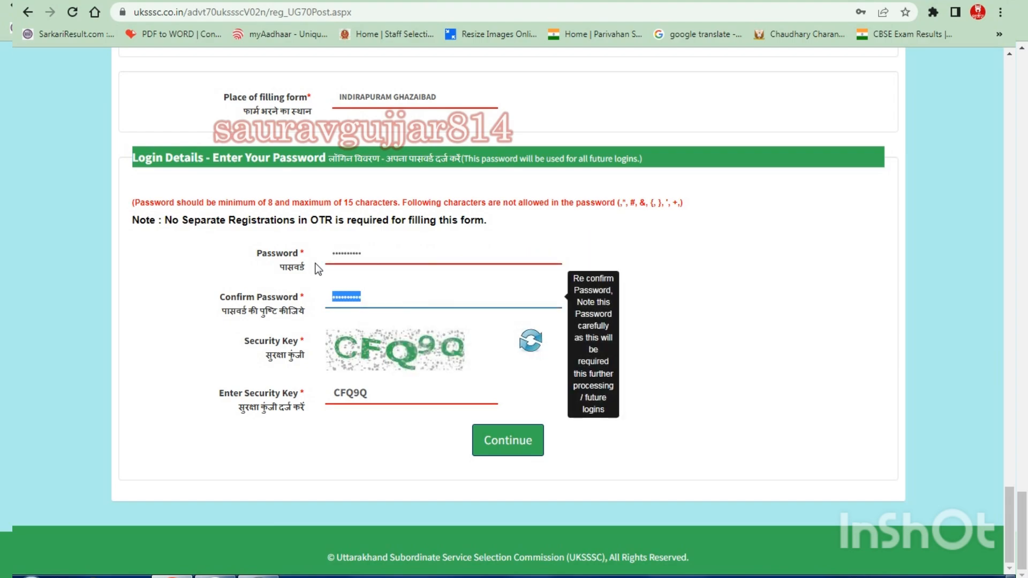
{"action": "type", "text": "••••••••••"}
{"action": "left_click", "coordinate": [476, 447]}
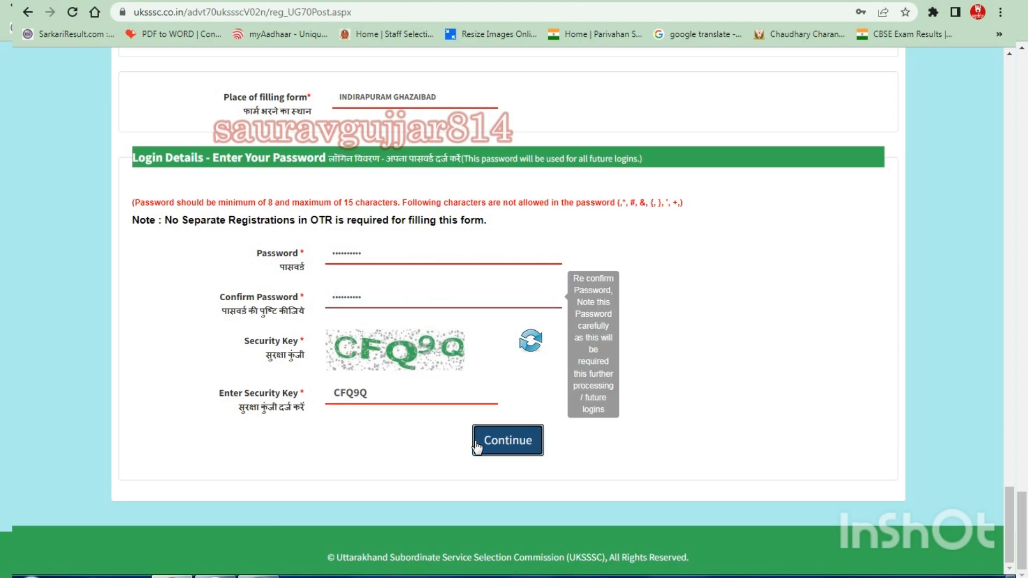
{"action": "left_click", "coordinate": [578, 107]}
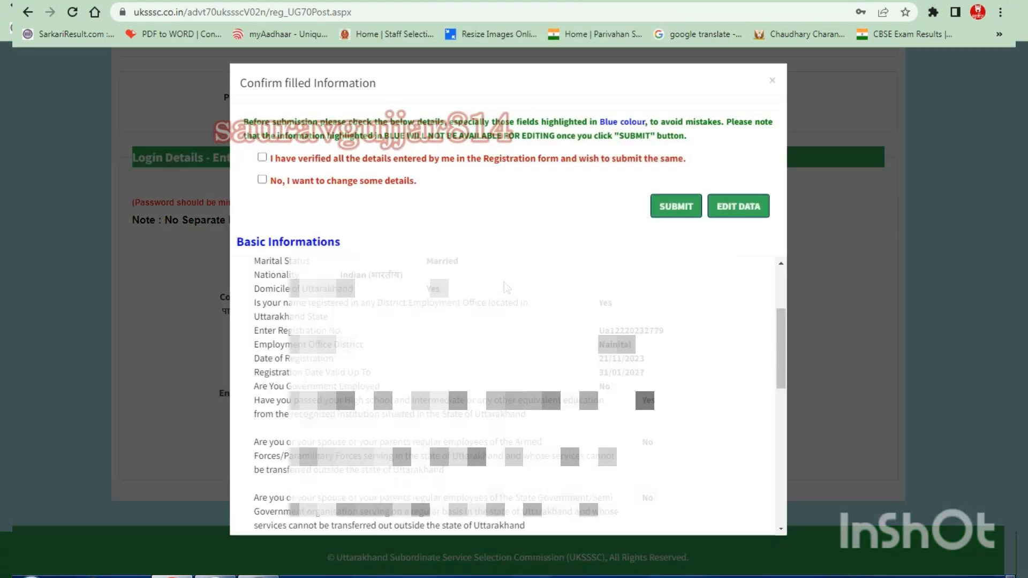
{"action": "scroll", "coordinate": [504, 284], "scroll_direction": "down", "scroll_amount": 1}
{"action": "scroll", "coordinate": [503, 284], "scroll_direction": "up", "scroll_amount": 1}
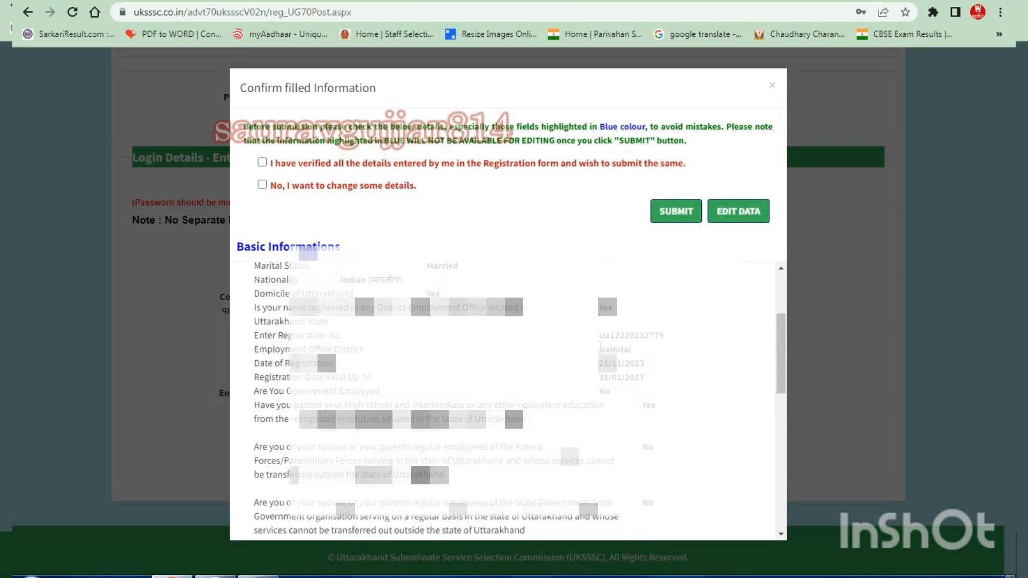
{"action": "scroll", "coordinate": [600, 347], "scroll_direction": "down", "scroll_amount": 1}
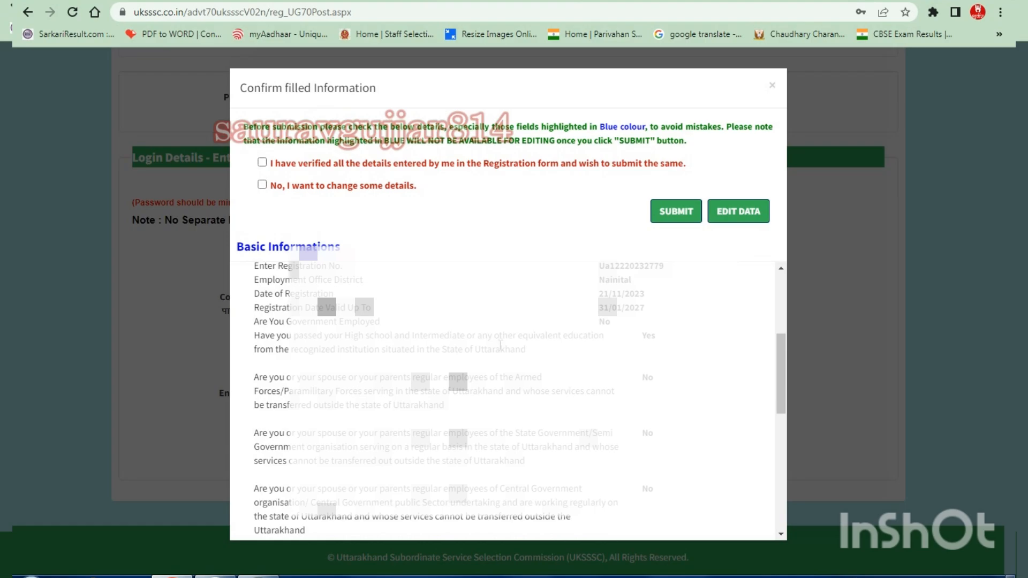
{"action": "scroll", "coordinate": [459, 364], "scroll_direction": "down", "scroll_amount": 3}
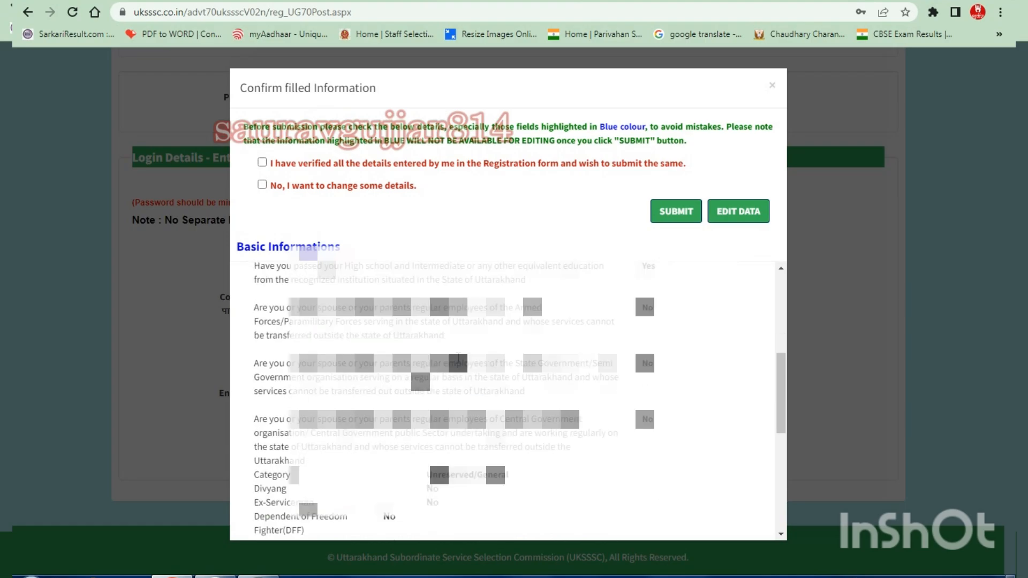
{"action": "scroll", "coordinate": [459, 364], "scroll_direction": "down", "scroll_amount": 3}
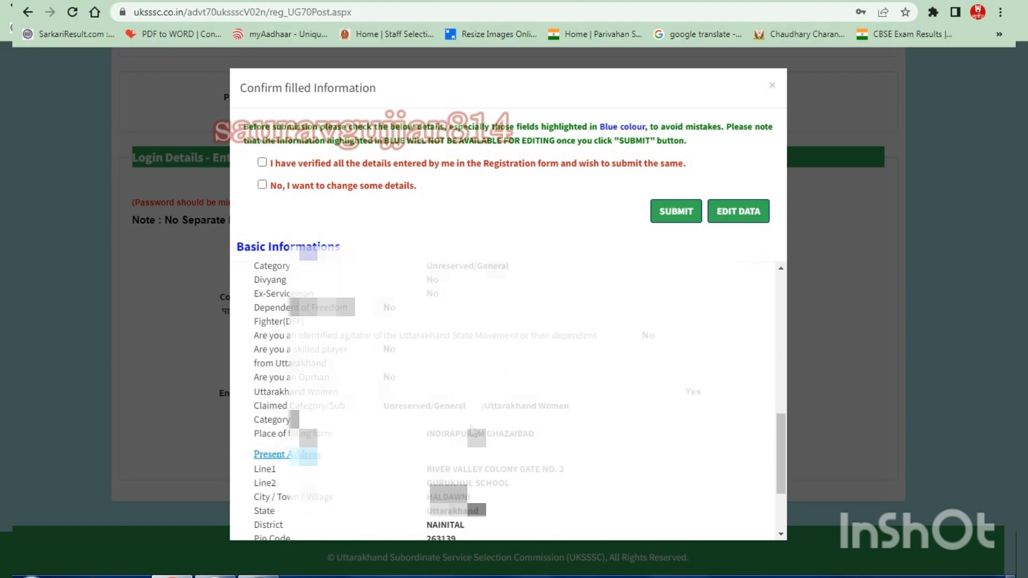
{"action": "scroll", "coordinate": [458, 409], "scroll_direction": "down", "scroll_amount": 1}
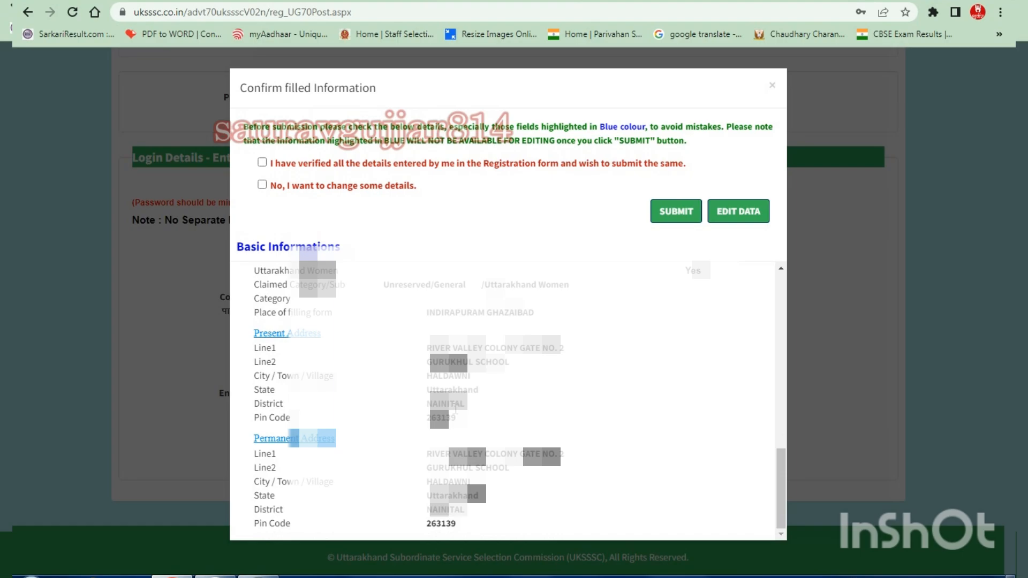
{"action": "scroll", "coordinate": [455, 409], "scroll_direction": "up", "scroll_amount": 10}
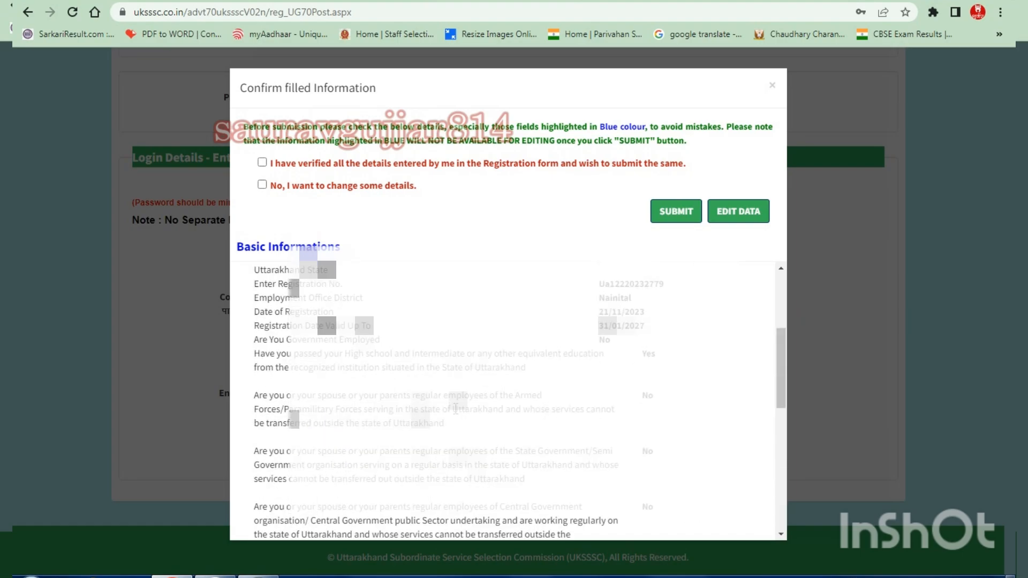
{"action": "scroll", "coordinate": [455, 405], "scroll_direction": "up", "scroll_amount": 4}
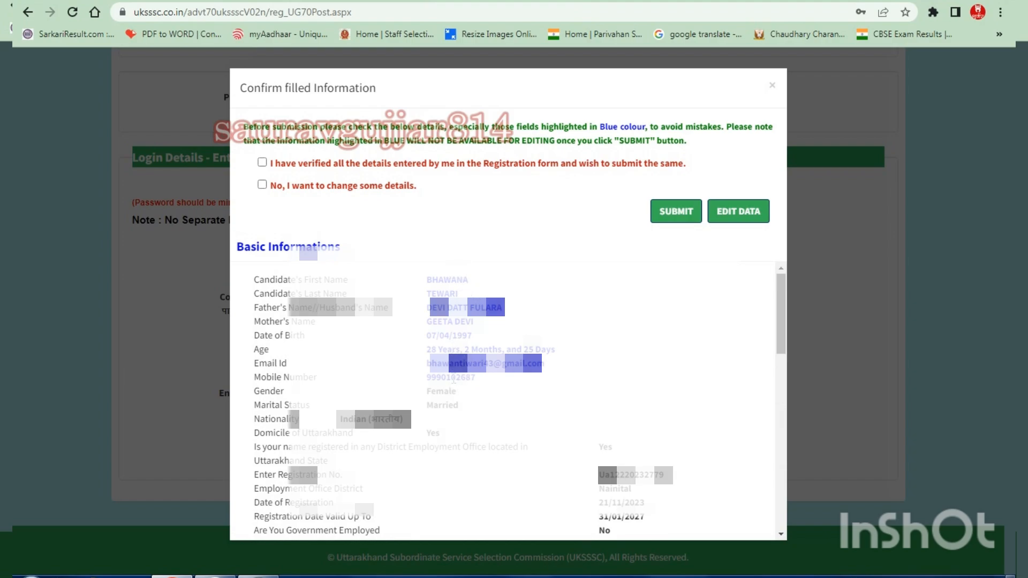
{"action": "scroll", "coordinate": [454, 378], "scroll_direction": "down", "scroll_amount": 3}
{"action": "double_click", "coordinate": [615, 345]}
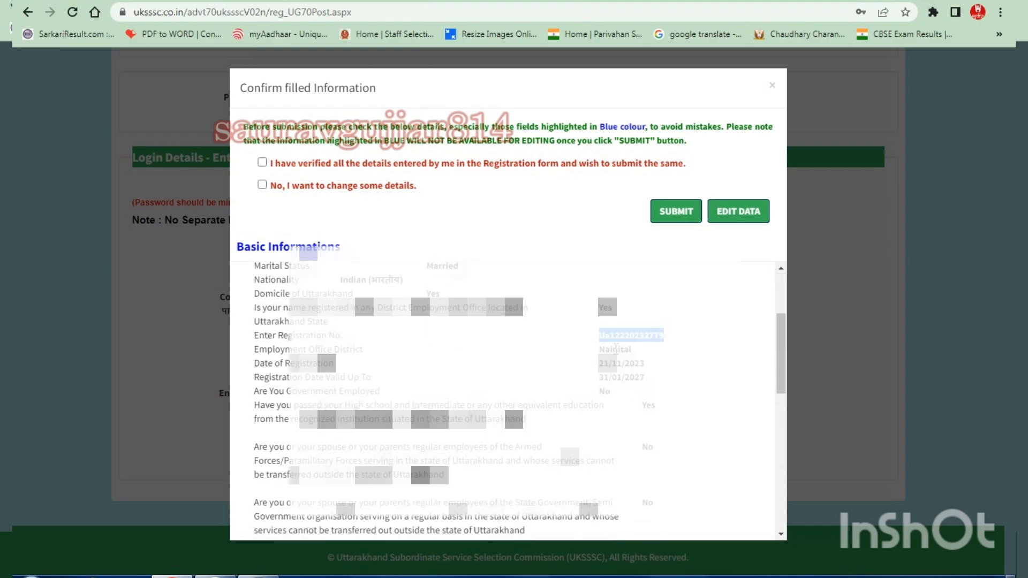
{"action": "left_click", "coordinate": [616, 364]}
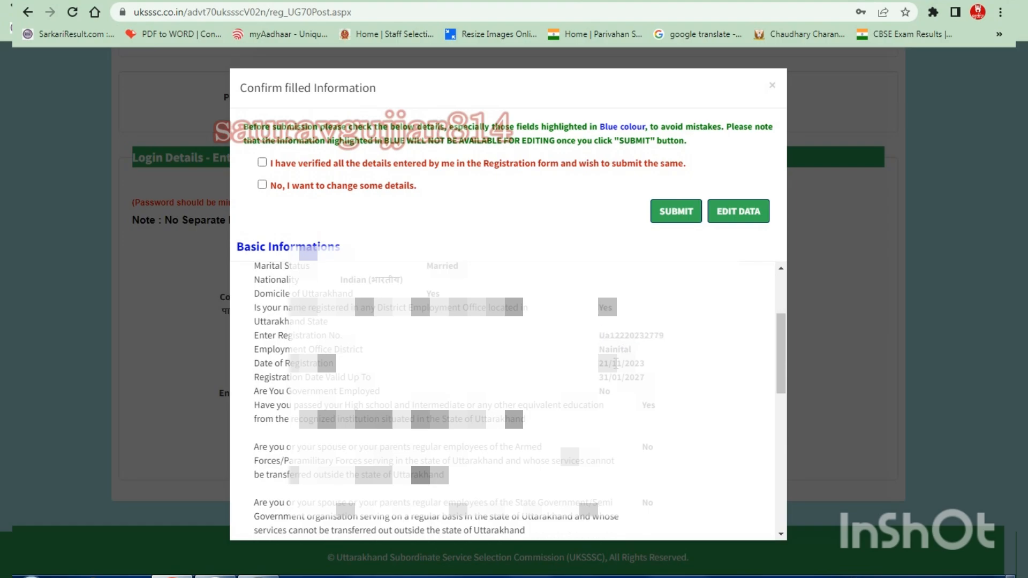
{"action": "triple_click", "coordinate": [616, 363]}
{"action": "double_click", "coordinate": [618, 378]}
{"action": "scroll", "coordinate": [617, 370], "scroll_direction": "down", "scroll_amount": 1}
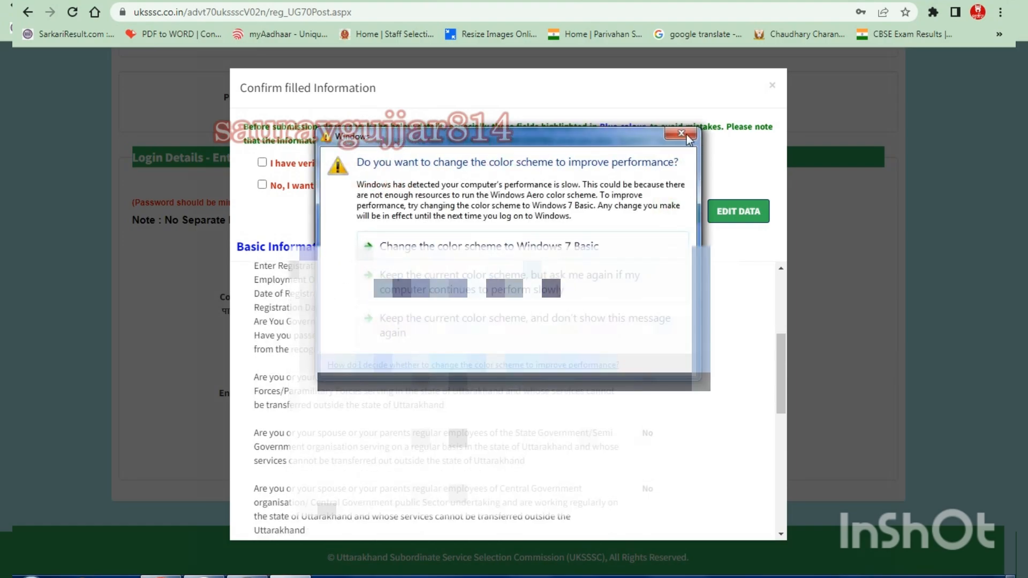
{"action": "left_click", "coordinate": [687, 136]}
{"action": "scroll", "coordinate": [303, 345], "scroll_direction": "up", "scroll_amount": 4}
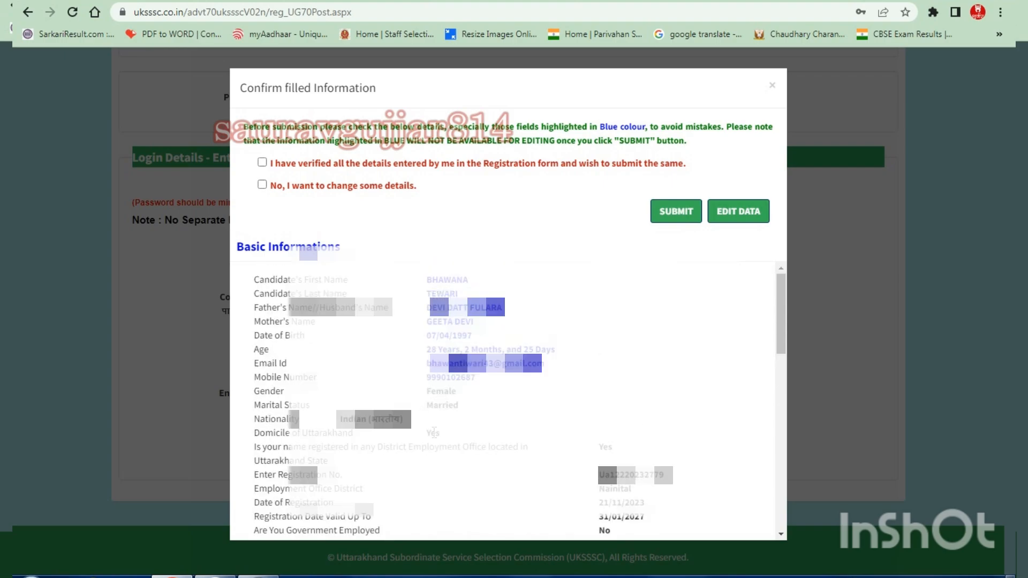
{"action": "scroll", "coordinate": [434, 433], "scroll_direction": "down", "scroll_amount": 6}
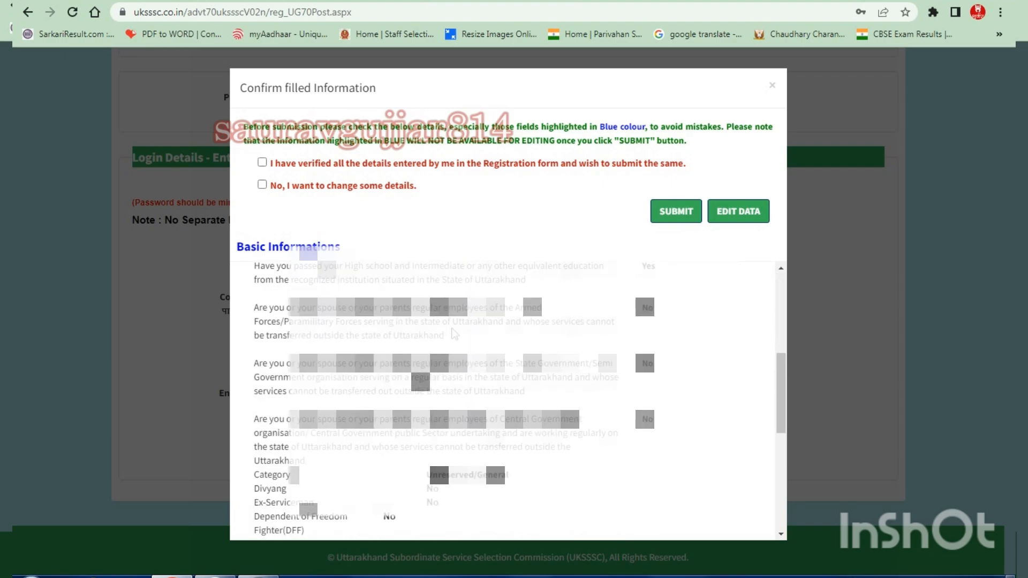
{"action": "scroll", "coordinate": [485, 363], "scroll_direction": "down", "scroll_amount": 1}
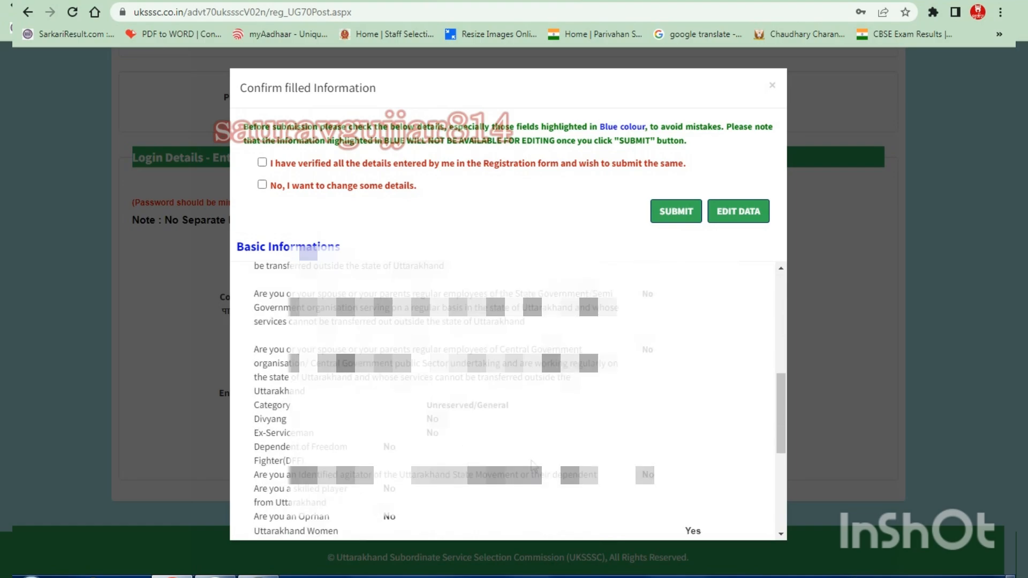
{"action": "scroll", "coordinate": [532, 465], "scroll_direction": "down", "scroll_amount": 3}
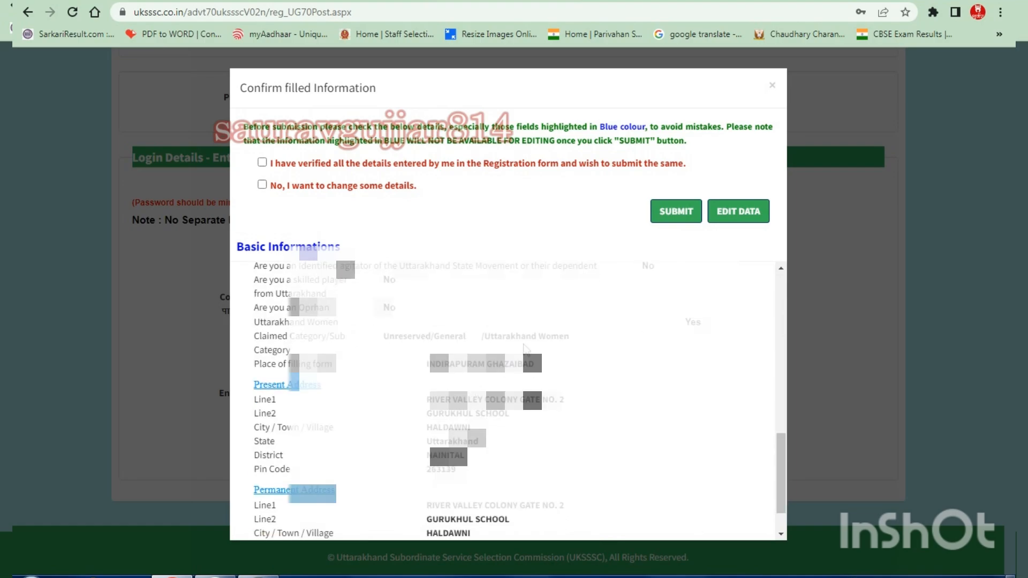
{"action": "scroll", "coordinate": [449, 398], "scroll_direction": "down", "scroll_amount": 1}
{"action": "scroll", "coordinate": [450, 406], "scroll_direction": "up", "scroll_amount": 7}
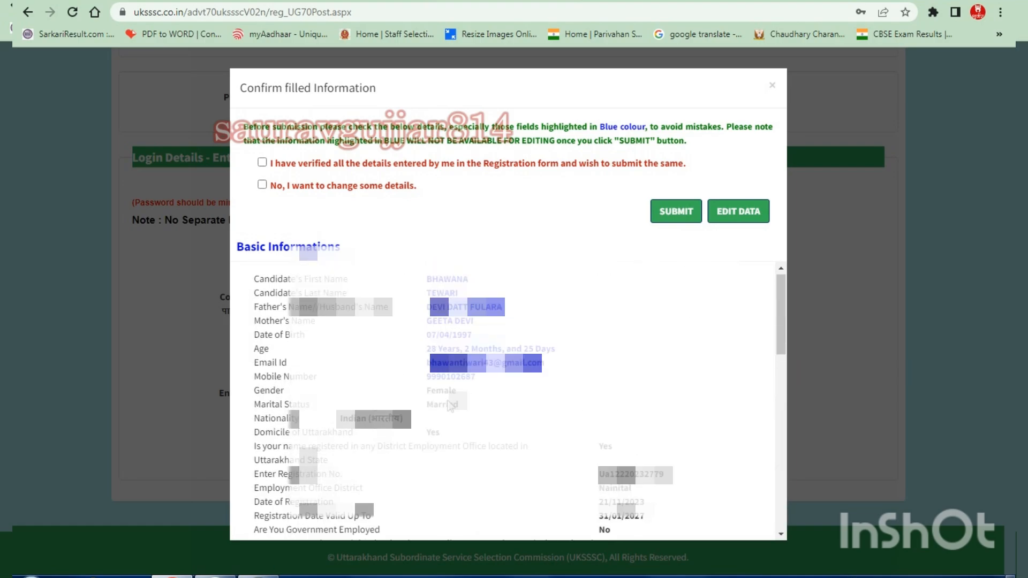
Step: Declare all details verified, submit the registration, and save the password in Chrome's prompt
{"action": "left_click", "coordinate": [261, 162]}
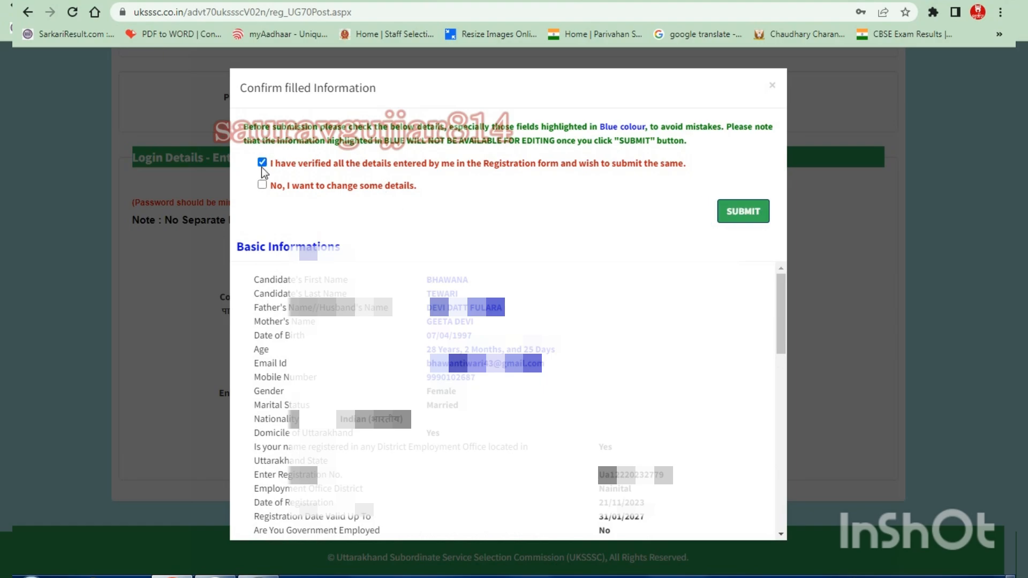
{"action": "left_click", "coordinate": [741, 213]}
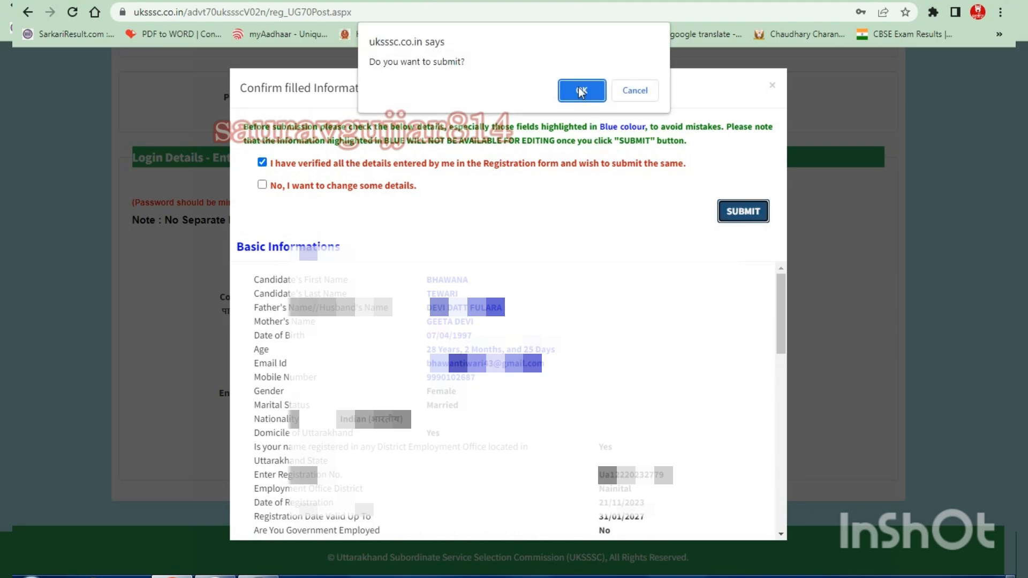
{"action": "key", "text": "Return"}
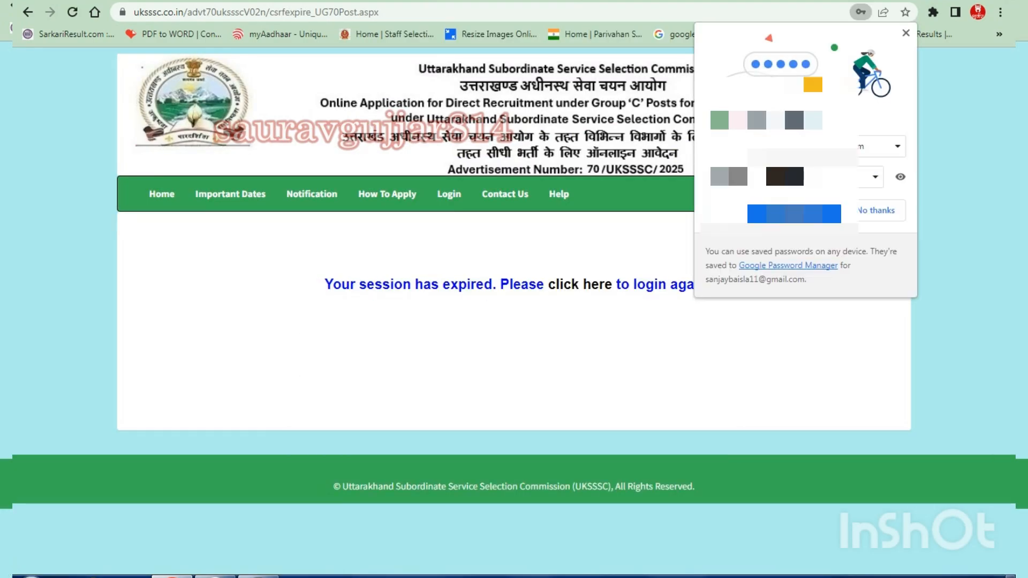
{"action": "left_click", "coordinate": [900, 178]}
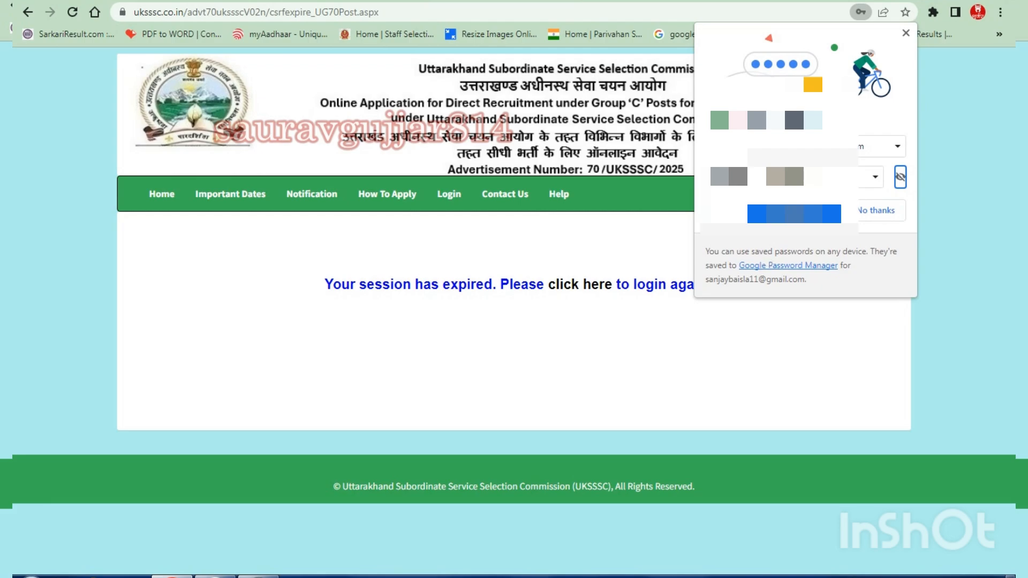
{"action": "left_click", "coordinate": [791, 213]}
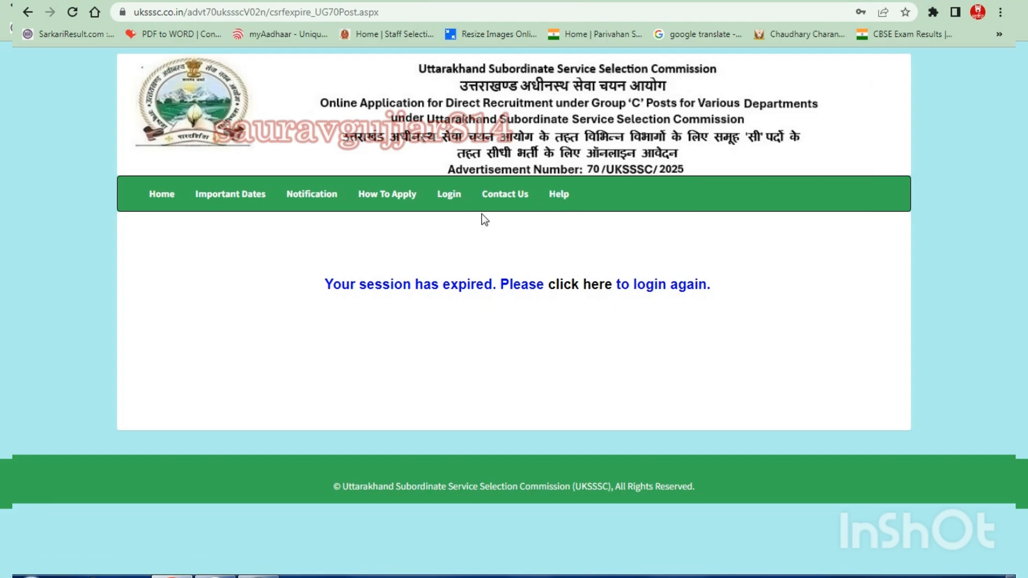
{"action": "left_click", "coordinate": [462, 198]}
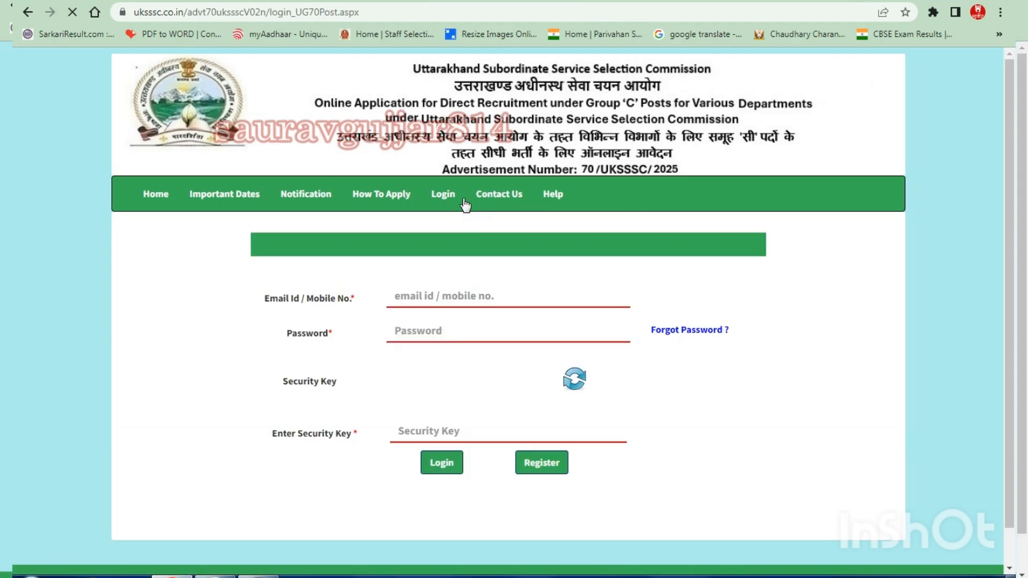
{"action": "left_click", "coordinate": [517, 296]}
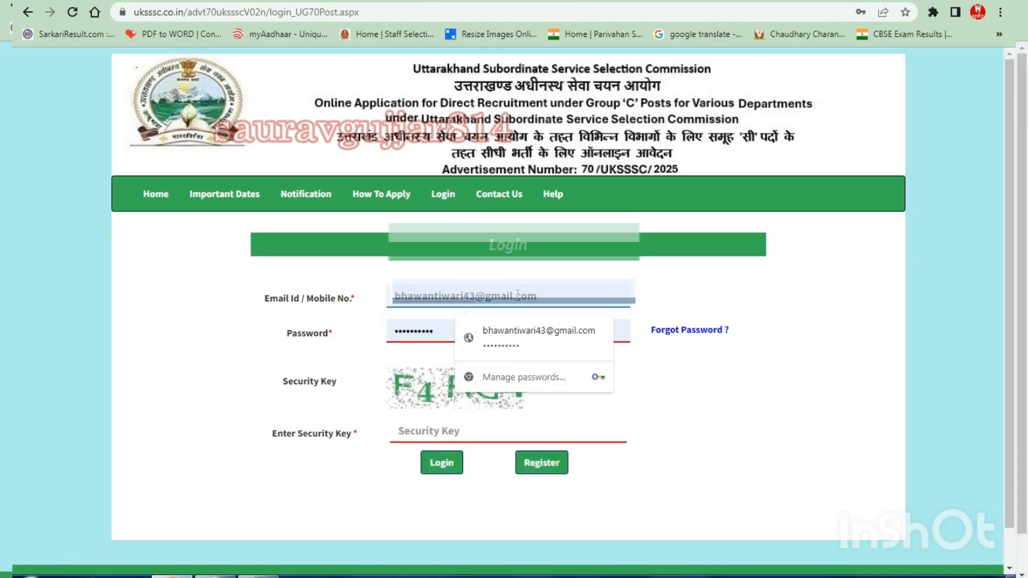
{"action": "left_click", "coordinate": [452, 263]}
{"action": "left_click", "coordinate": [437, 432]}
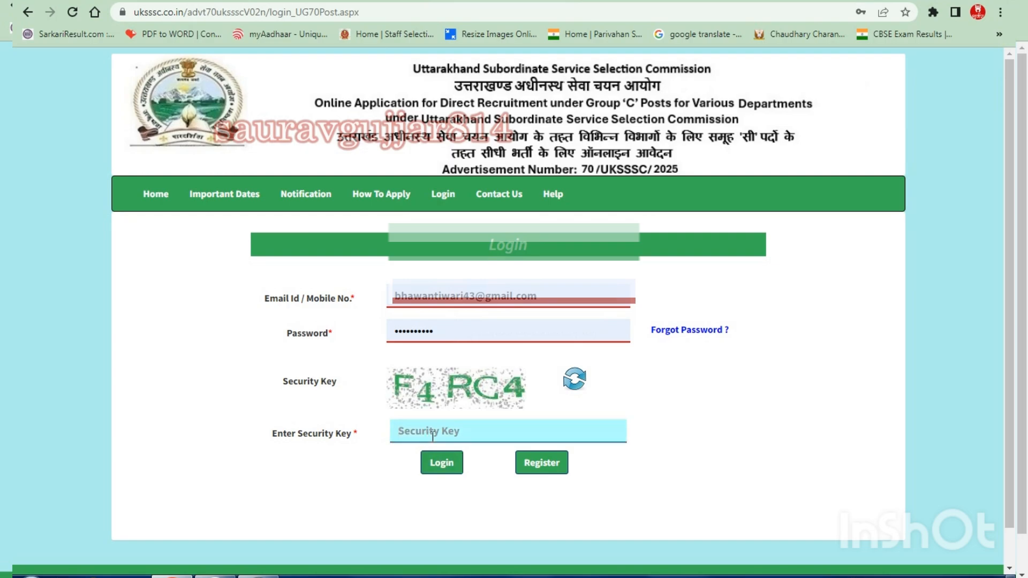
{"action": "type", "text": "F4RC4"}
{"action": "scroll", "coordinate": [446, 408], "scroll_direction": "down", "scroll_amount": 1}
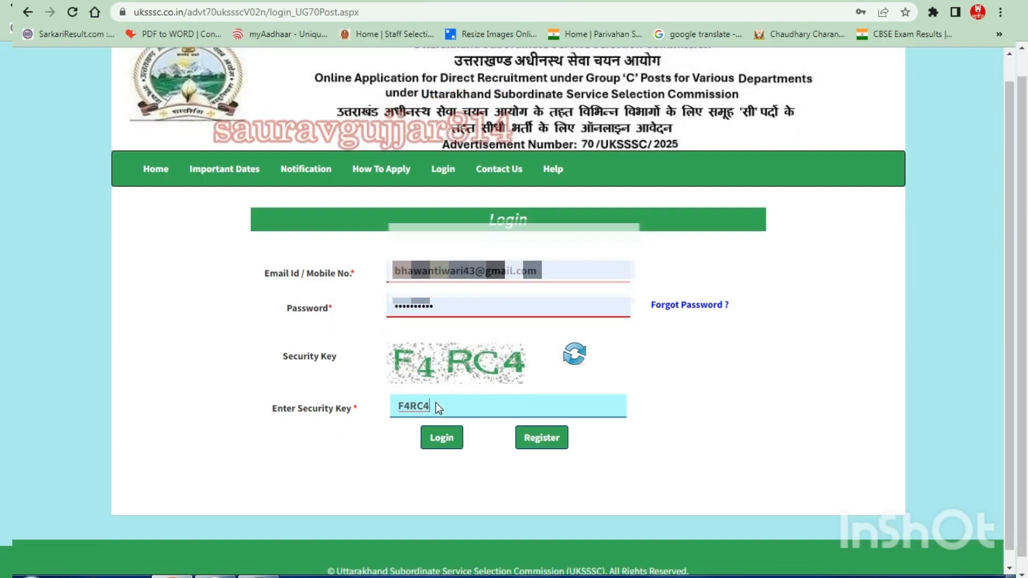
{"action": "left_click", "coordinate": [448, 424]}
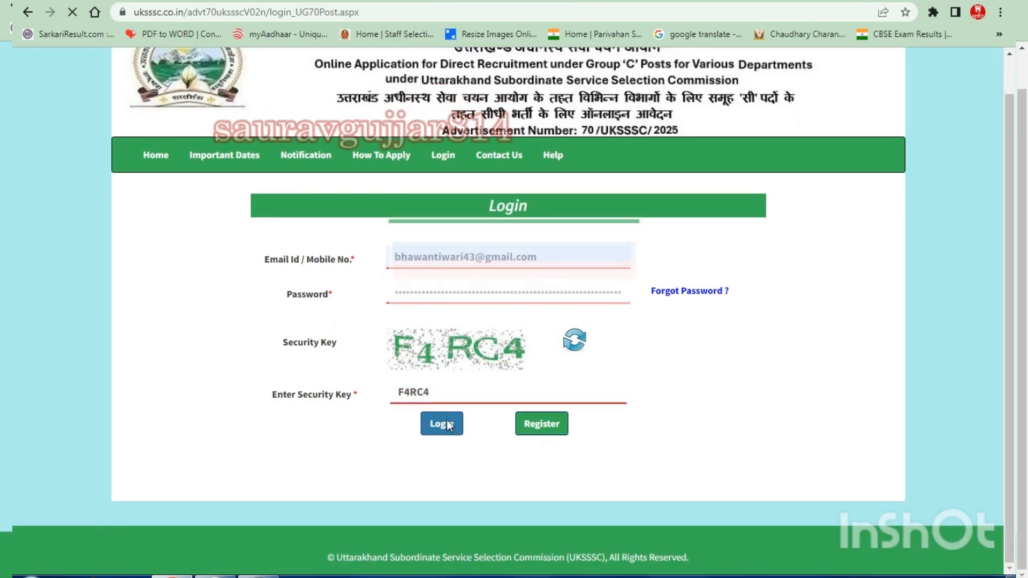
{"action": "left_click", "coordinate": [639, 92]}
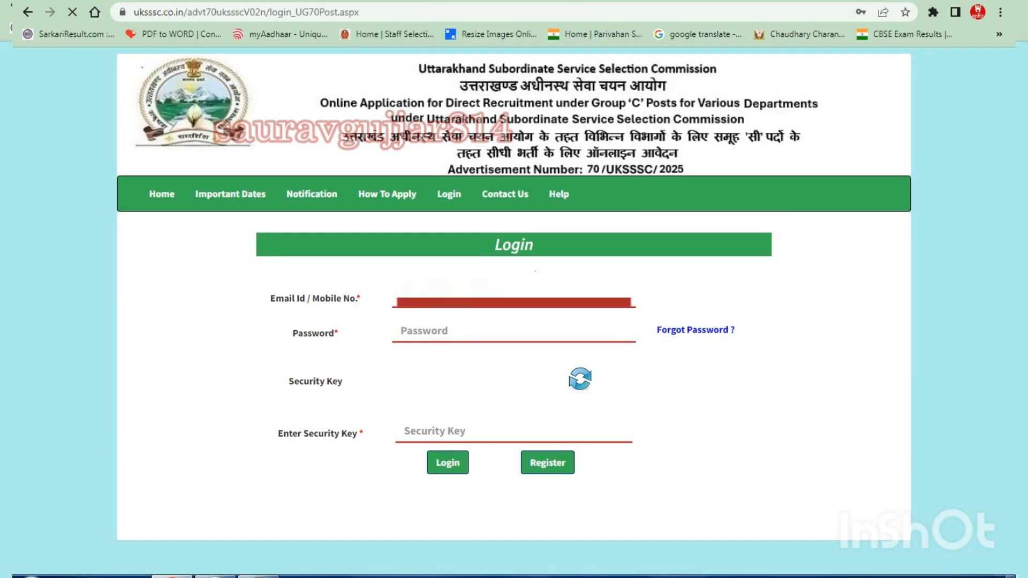
{"action": "double_click", "coordinate": [444, 333]}
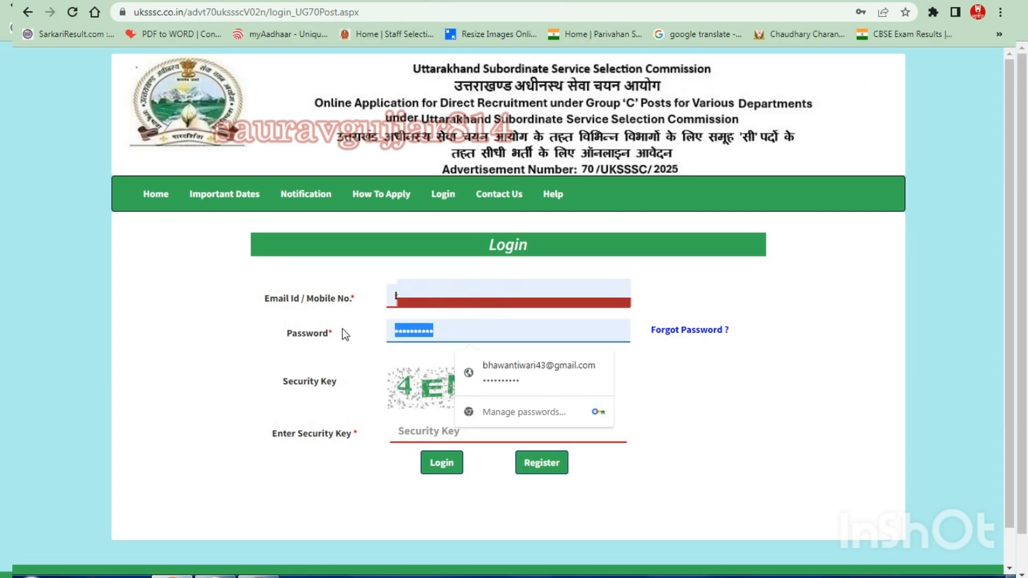
{"action": "type", "text": "••"}
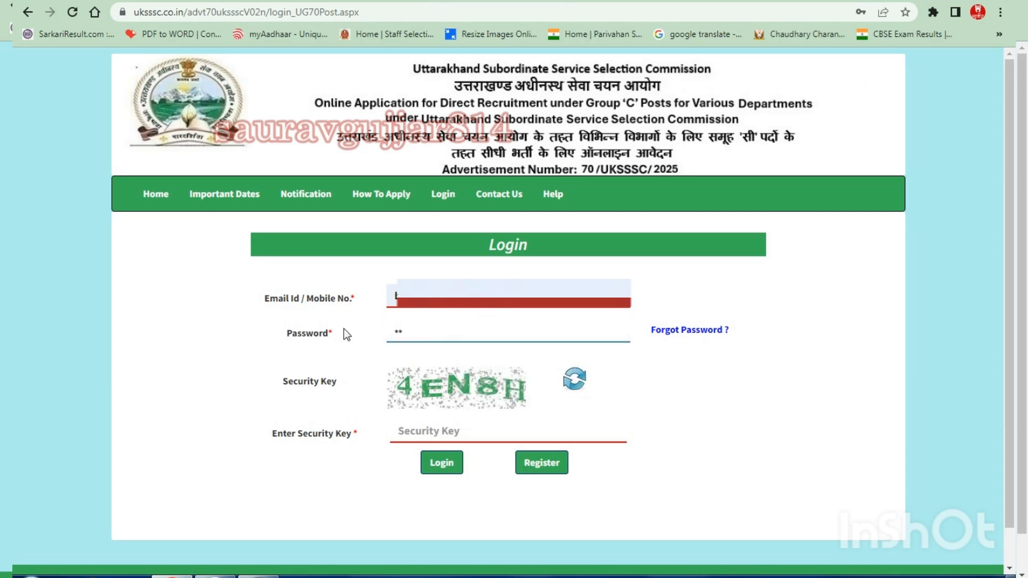
{"action": "type", "text": "••••••••"}
{"action": "left_click", "coordinate": [433, 430]}
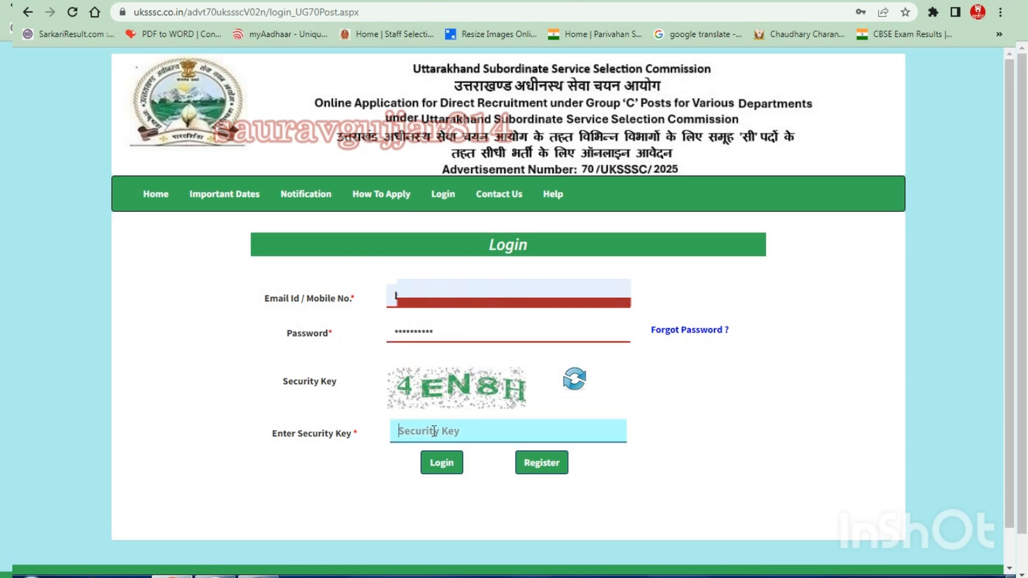
{"action": "type", "text": "4EN8H"}
{"action": "left_click", "coordinate": [441, 463]}
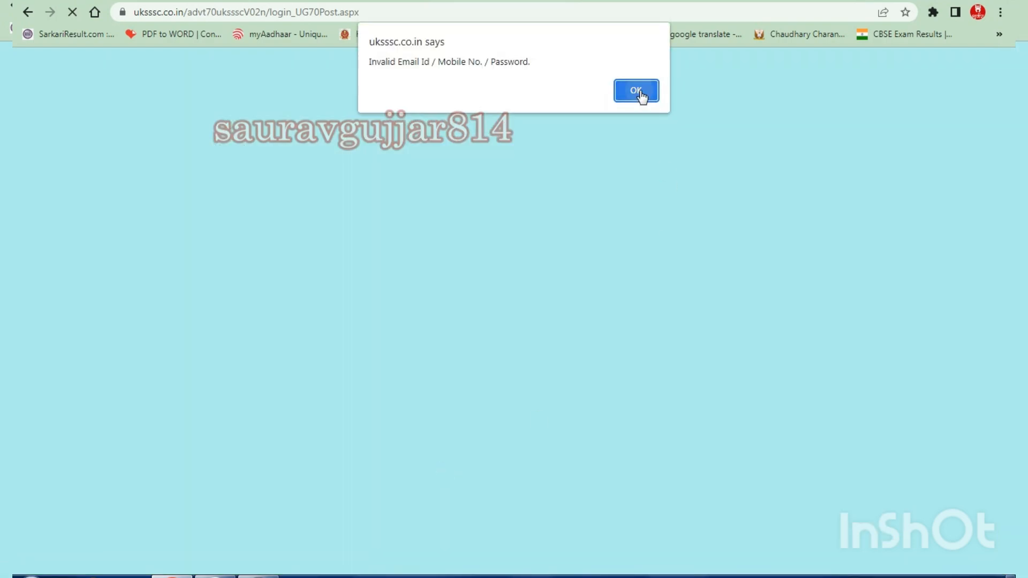
{"action": "left_click", "coordinate": [636, 91]}
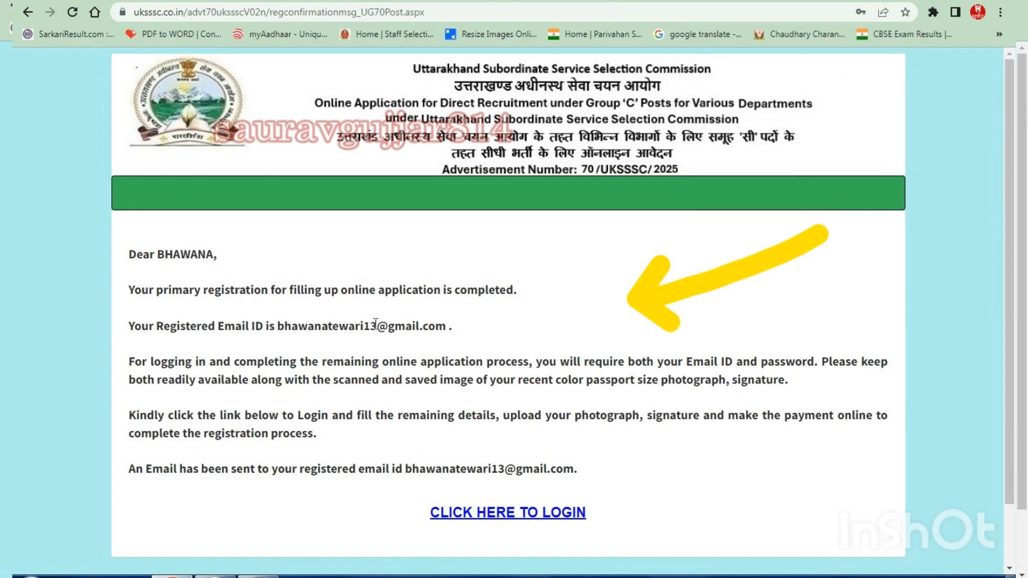
{"action": "scroll", "coordinate": [375, 324], "scroll_direction": "down", "scroll_amount": 2}
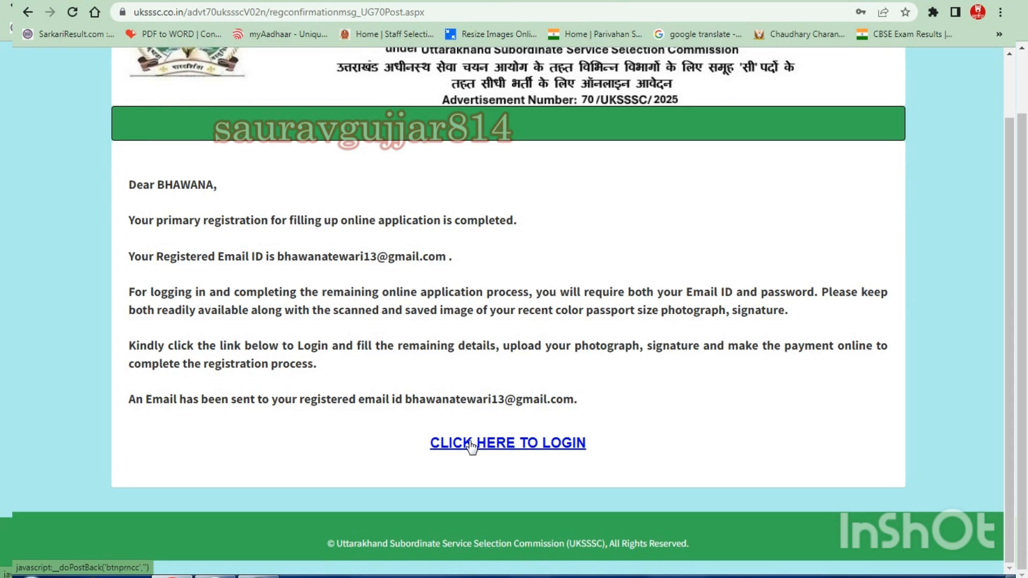
Step: Follow the CLICK HERE TO LOGIN link on the registration confirmation page
{"action": "triple_click", "coordinate": [466, 396]}
{"action": "left_click", "coordinate": [510, 382]}
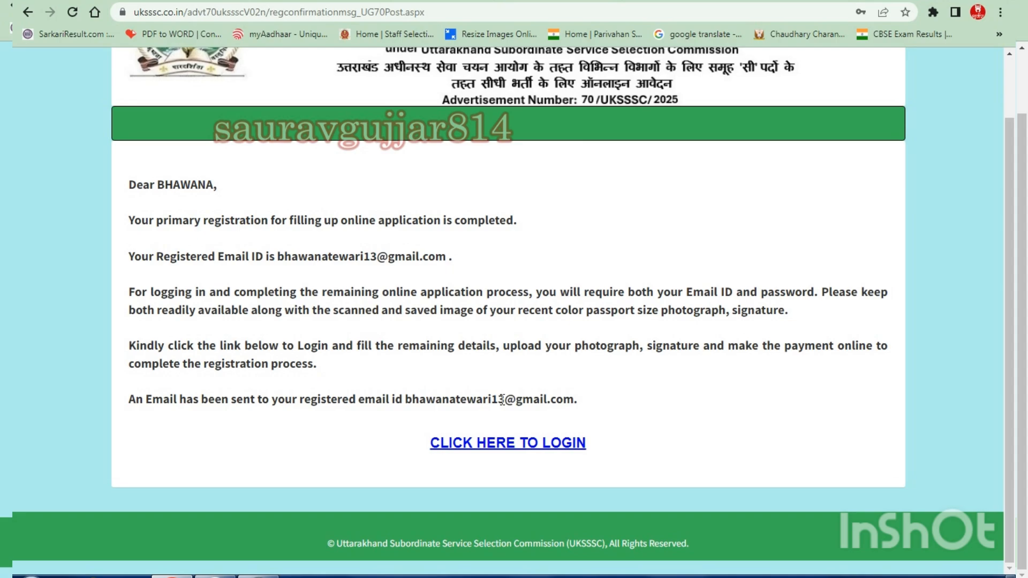
{"action": "left_click", "coordinate": [498, 444]}
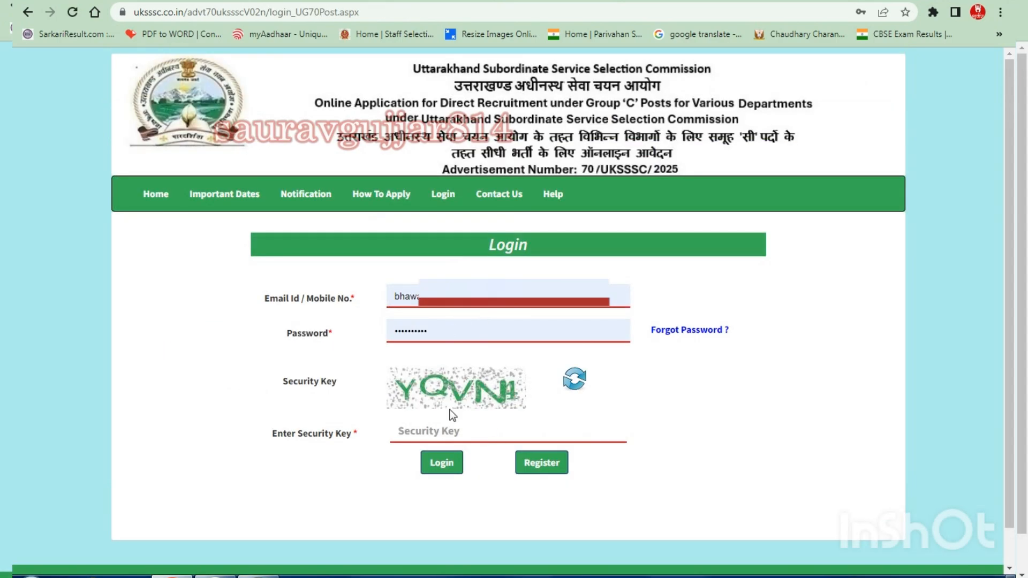
{"action": "left_click", "coordinate": [445, 426]}
{"action": "type", "text": "YQ"}
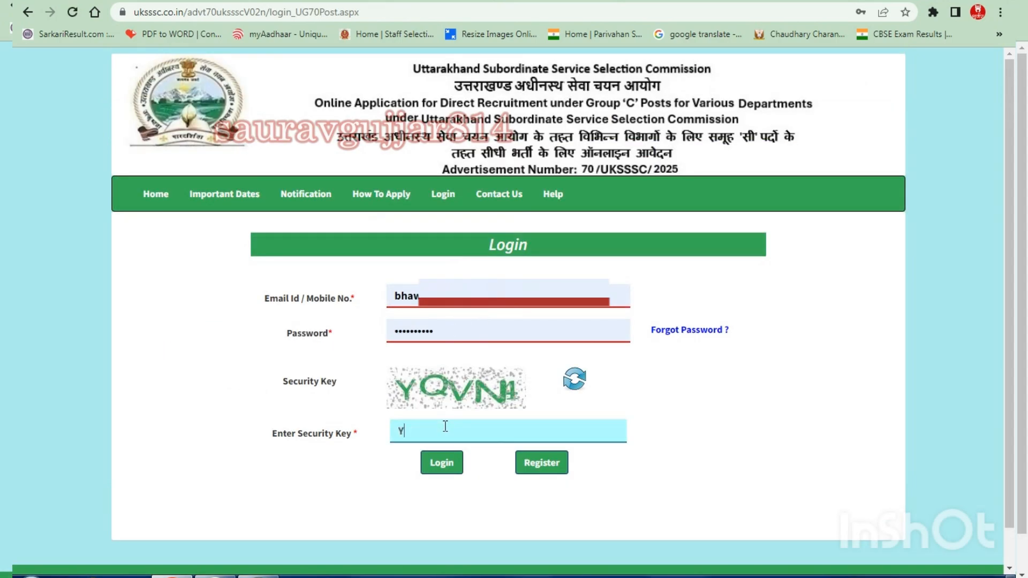
{"action": "type", "text": "VN4"}
{"action": "left_click", "coordinate": [438, 462]}
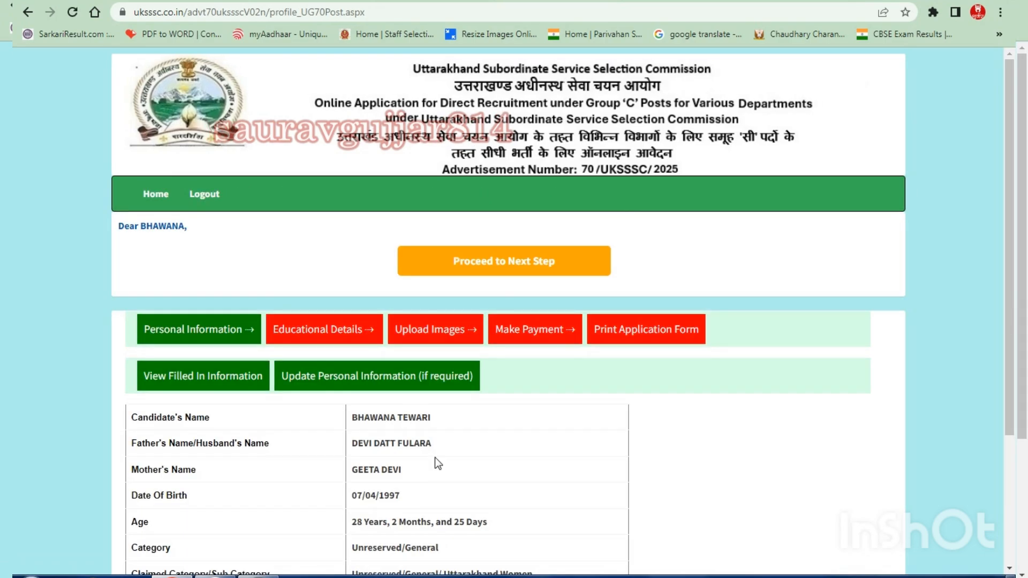
{"action": "scroll", "coordinate": [435, 457], "scroll_direction": "down", "scroll_amount": 3}
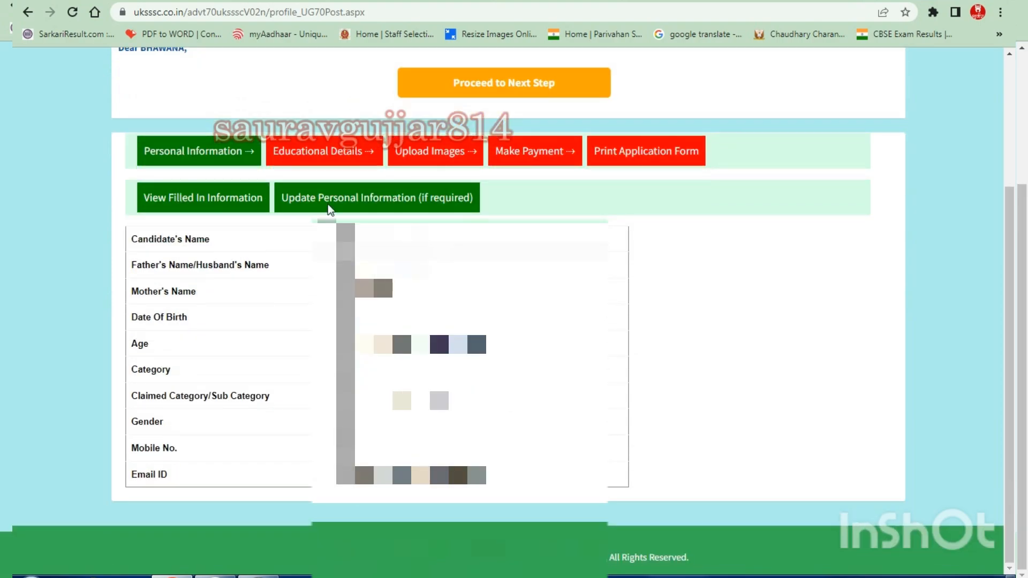
{"action": "scroll", "coordinate": [397, 158], "scroll_direction": "up", "scroll_amount": 1}
{"action": "left_click", "coordinate": [501, 167]}
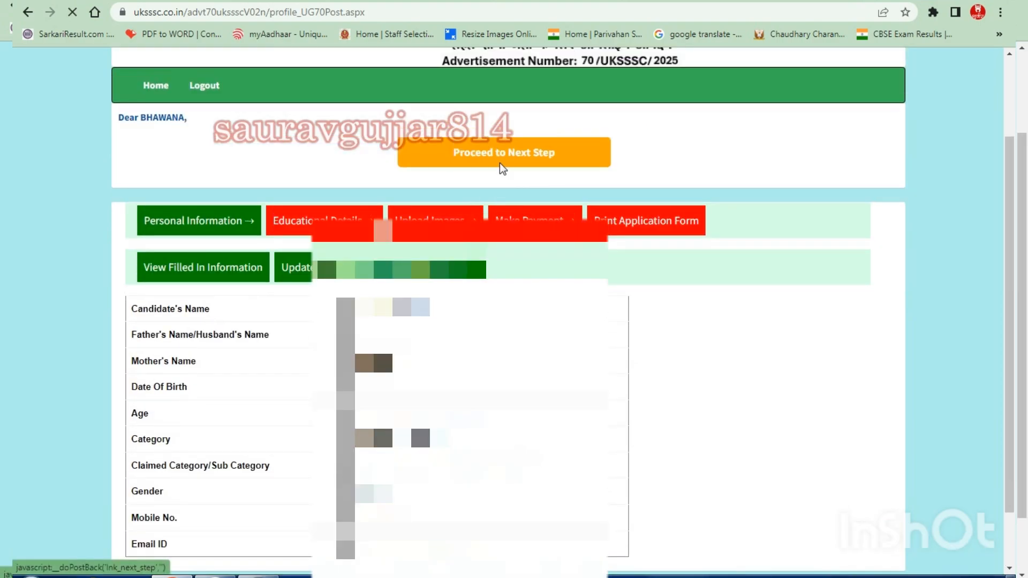
Step: Select posts E (156-154/439/70/2025) and F (101-113/190/70/2025), leaving post G unticked
{"action": "scroll", "coordinate": [394, 305], "scroll_direction": "down", "scroll_amount": 2}
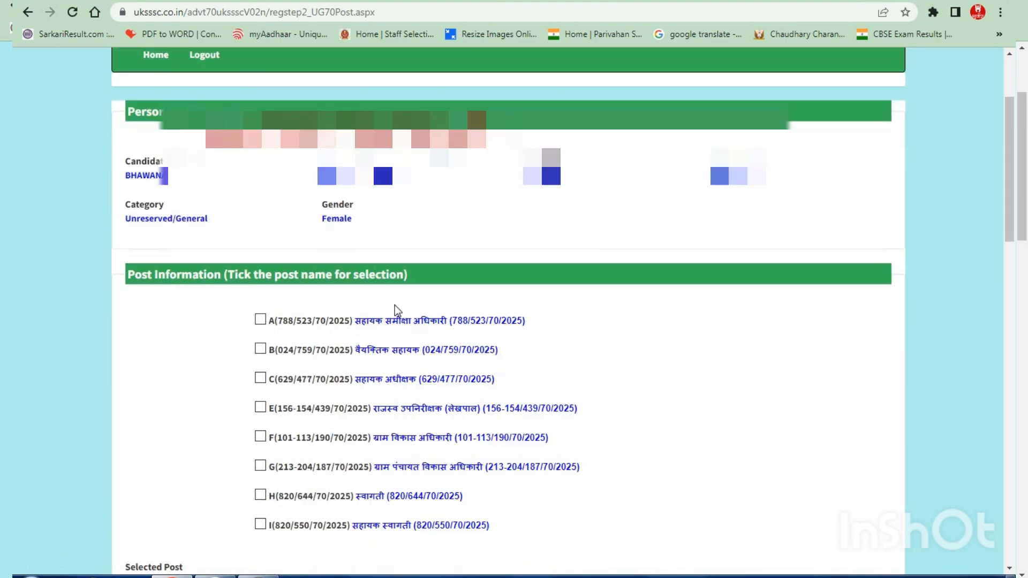
{"action": "scroll", "coordinate": [394, 305], "scroll_direction": "down", "scroll_amount": 1}
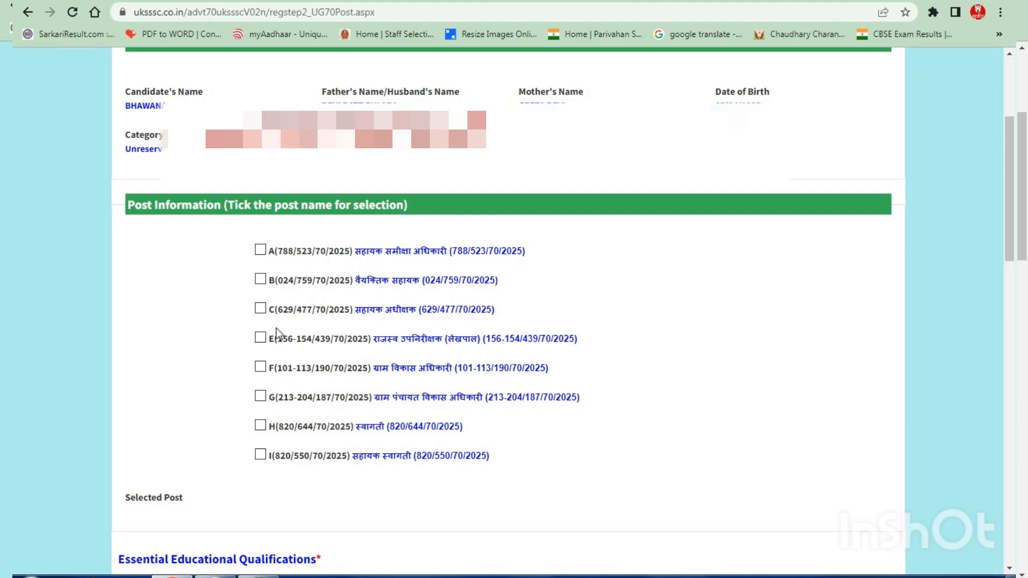
{"action": "left_click", "coordinate": [262, 338]}
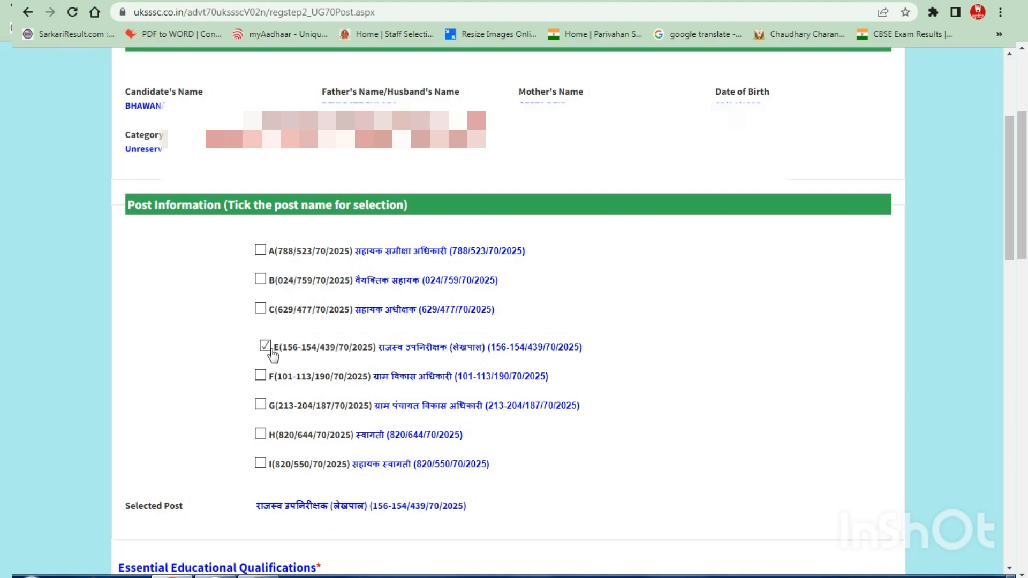
{"action": "scroll", "coordinate": [271, 348], "scroll_direction": "down", "scroll_amount": 1}
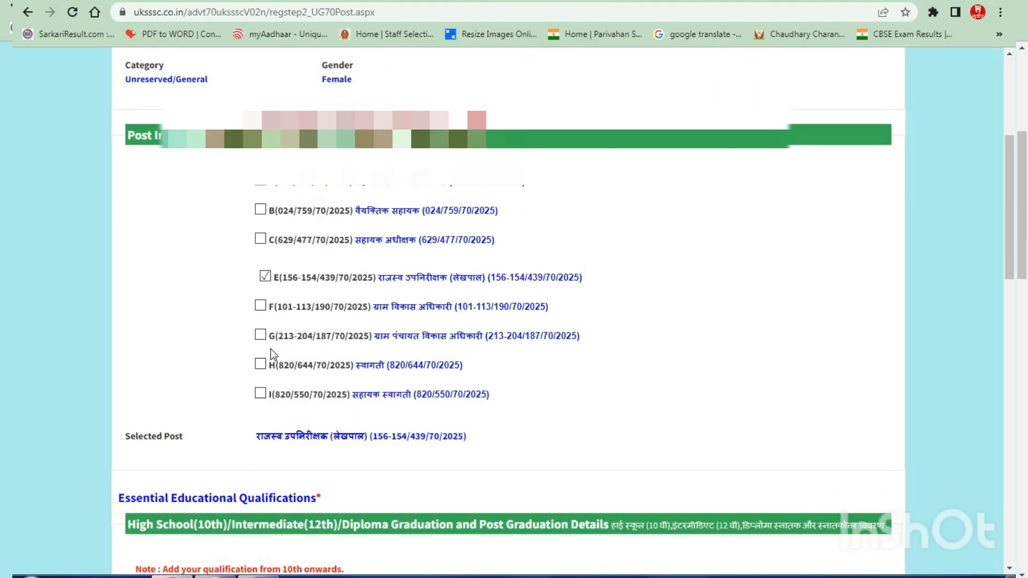
{"action": "left_click", "coordinate": [261, 306]}
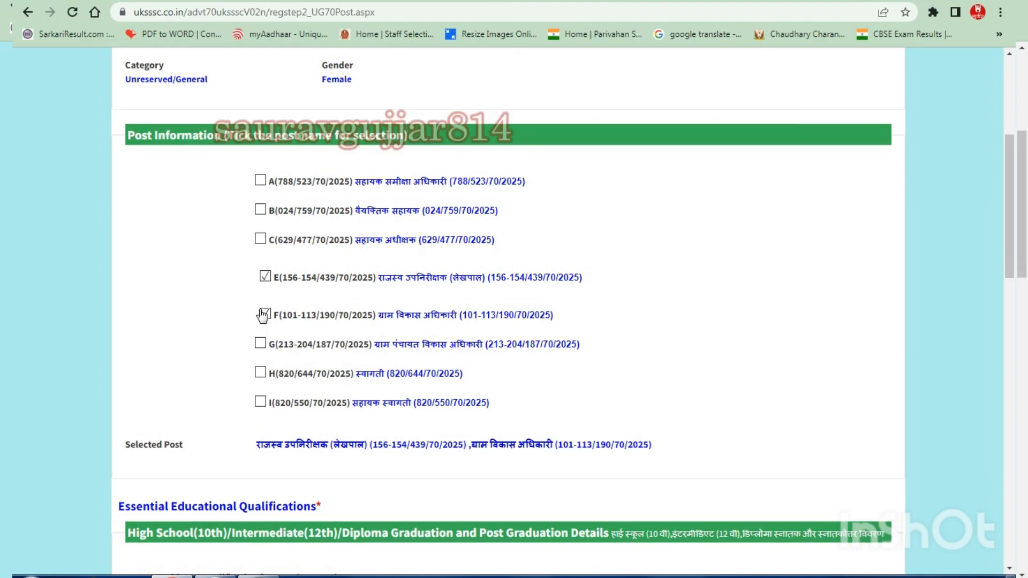
{"action": "left_click", "coordinate": [261, 343]}
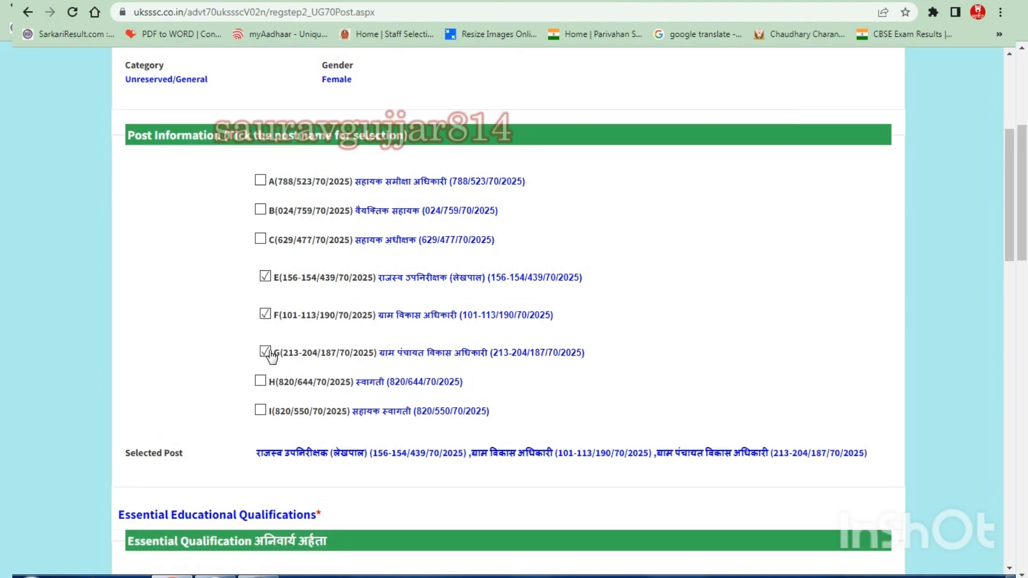
{"action": "left_click", "coordinate": [270, 356]}
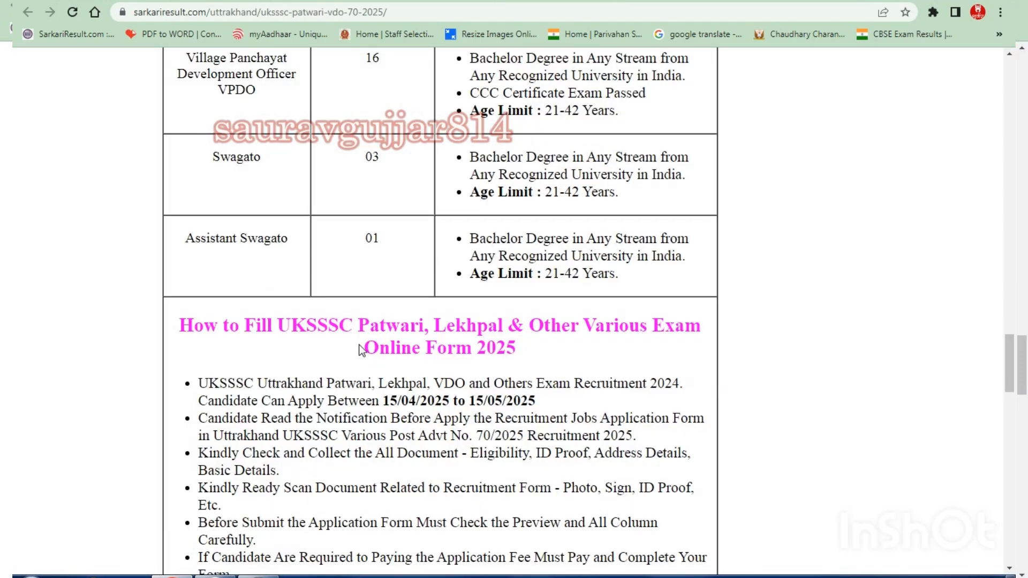
{"action": "scroll", "coordinate": [453, 351], "scroll_direction": "up", "scroll_amount": 2}
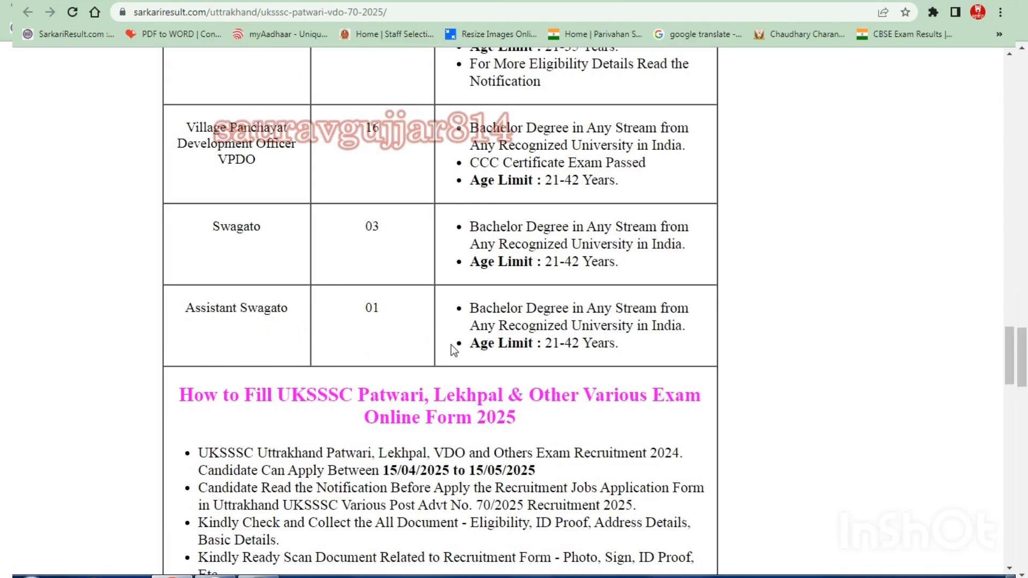
{"action": "scroll", "coordinate": [454, 351], "scroll_direction": "up", "scroll_amount": 5}
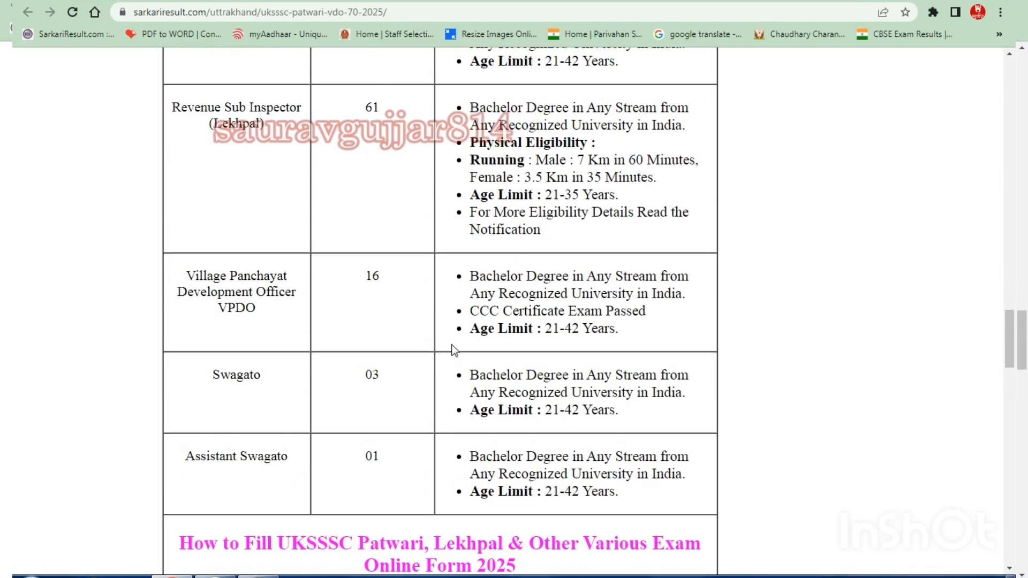
{"action": "scroll", "coordinate": [454, 351], "scroll_direction": "up", "scroll_amount": 3}
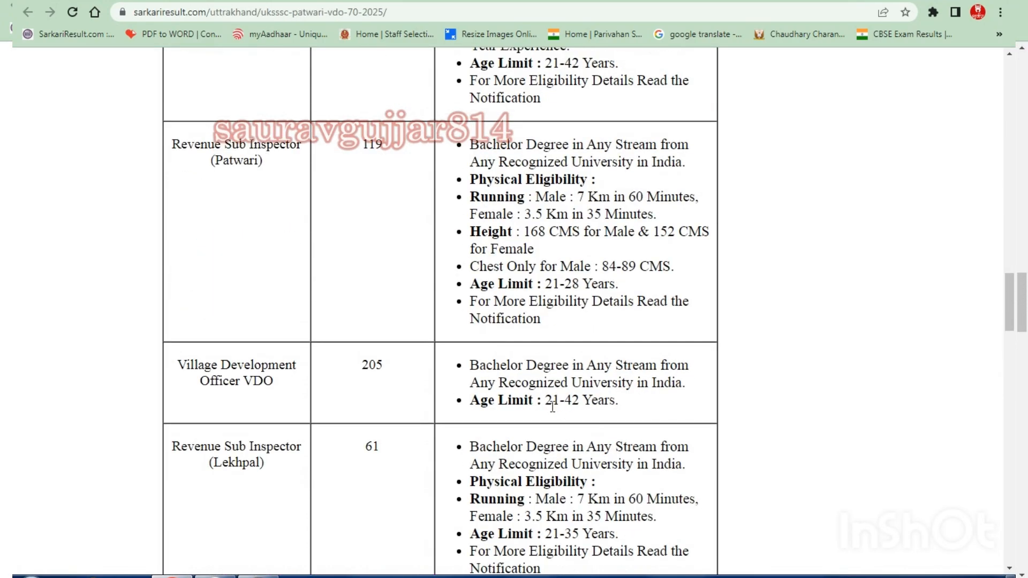
{"action": "left_click_drag", "start_coordinate": [590, 410], "coordinate": [552, 407]}
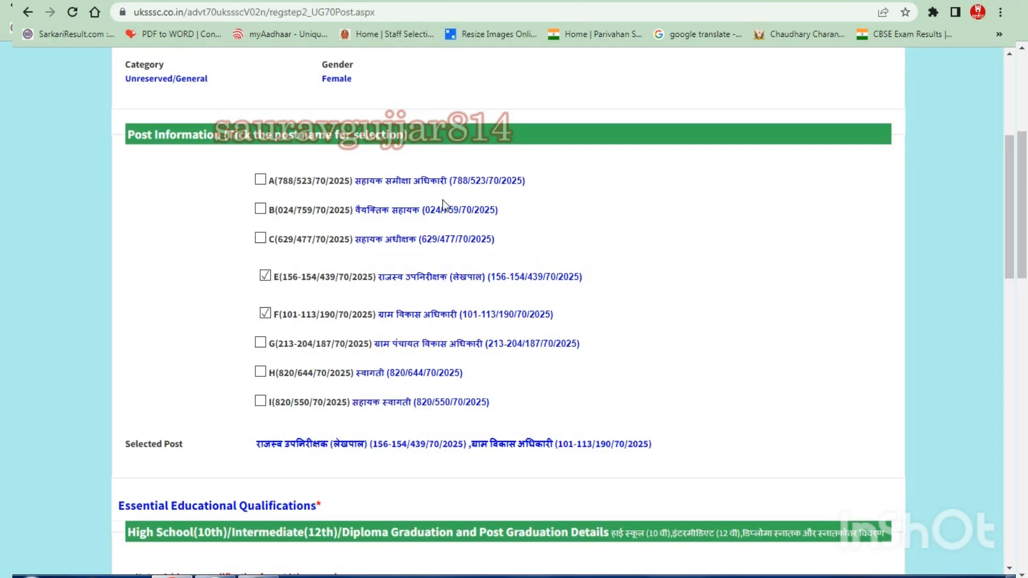
{"action": "scroll", "coordinate": [442, 203], "scroll_direction": "down", "scroll_amount": 1}
{"action": "scroll", "coordinate": [299, 236], "scroll_direction": "down", "scroll_amount": 2}
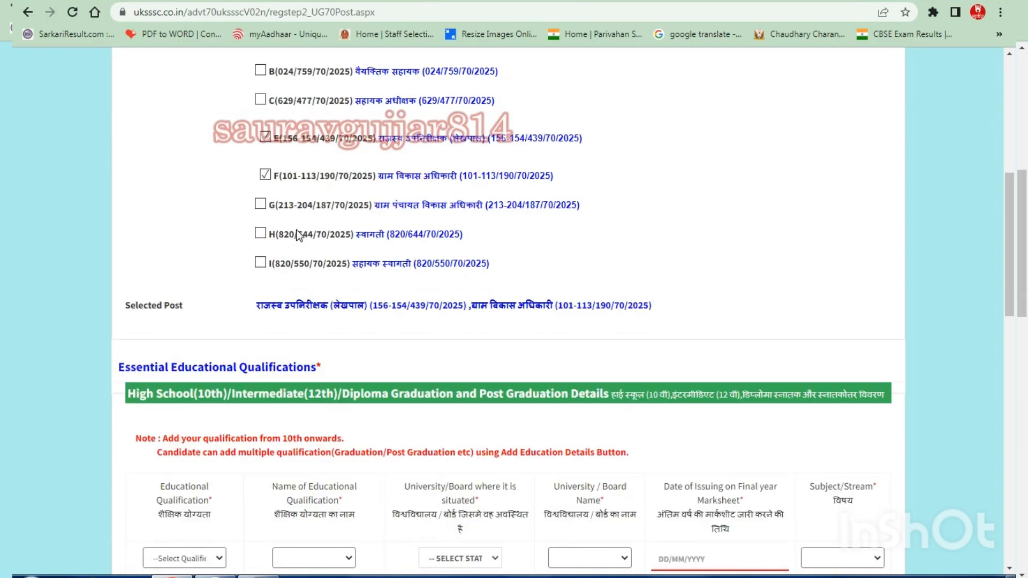
{"action": "scroll", "coordinate": [297, 231], "scroll_direction": "up", "scroll_amount": 2}
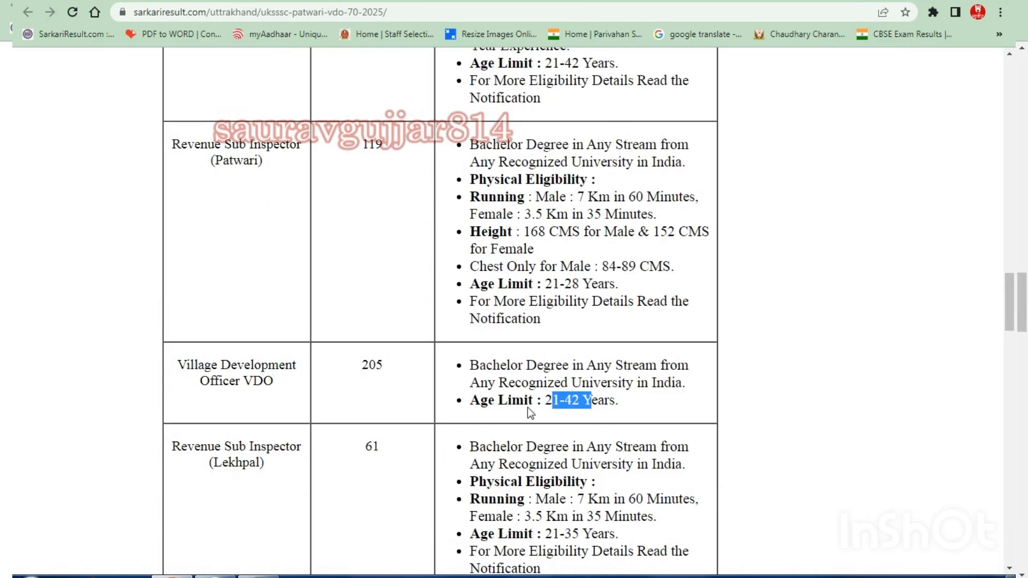
{"action": "left_click", "coordinate": [531, 404]}
{"action": "scroll", "coordinate": [529, 405], "scroll_direction": "up", "scroll_amount": 1}
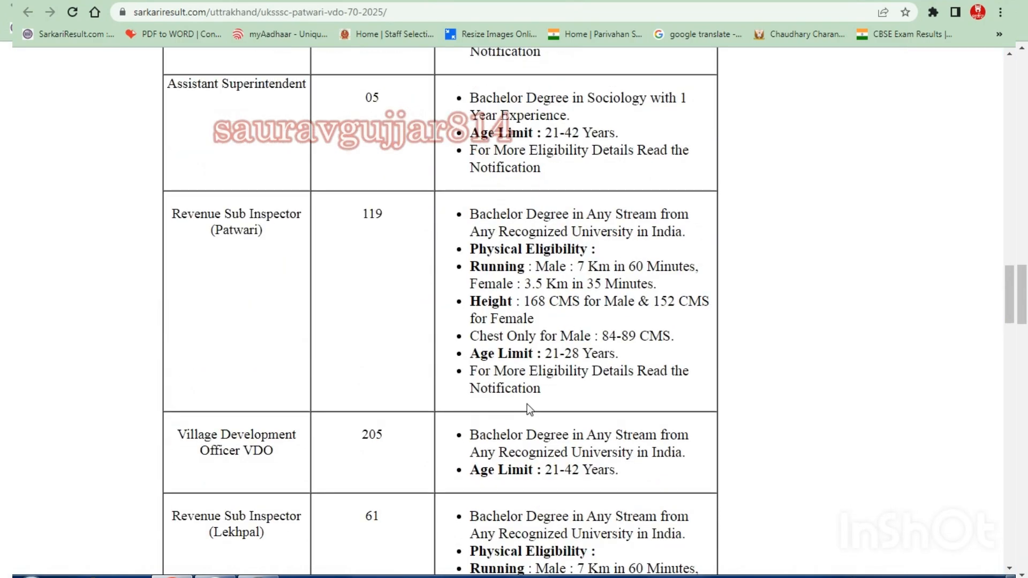
{"action": "scroll", "coordinate": [524, 405], "scroll_direction": "up", "scroll_amount": 3}
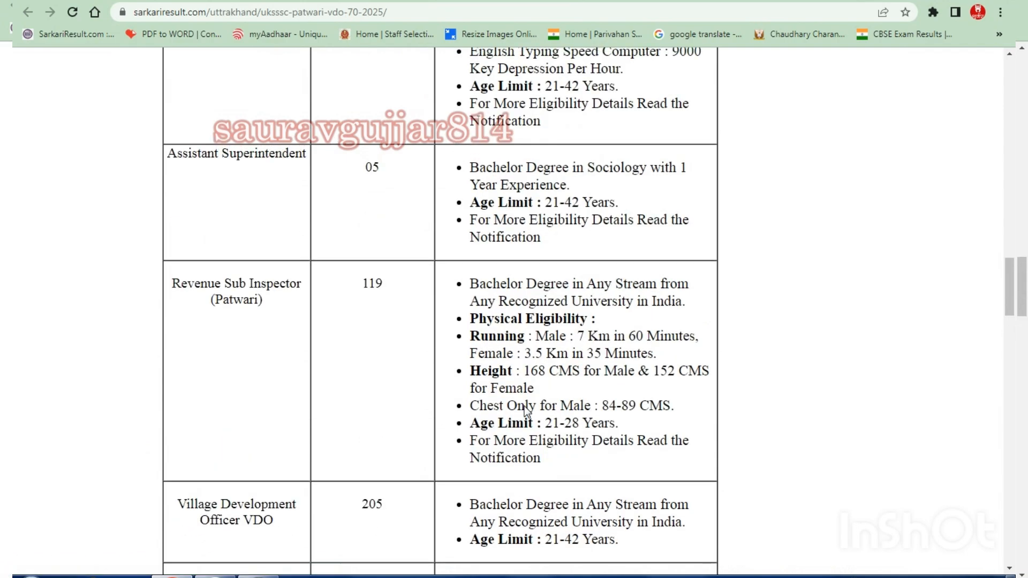
{"action": "scroll", "coordinate": [524, 411], "scroll_direction": "up", "scroll_amount": 1}
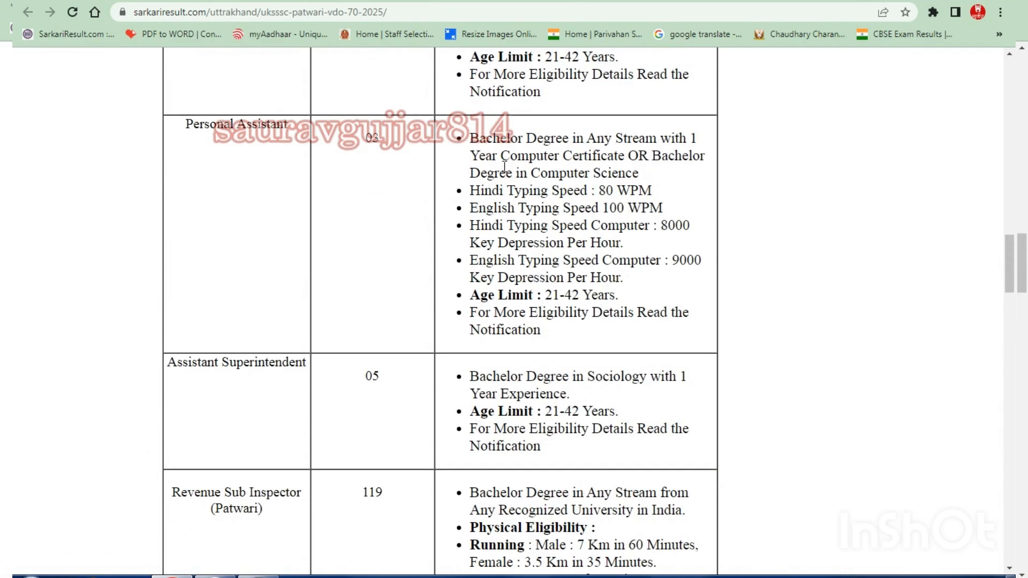
{"action": "left_click_drag", "start_coordinate": [509, 155], "coordinate": [593, 160]}
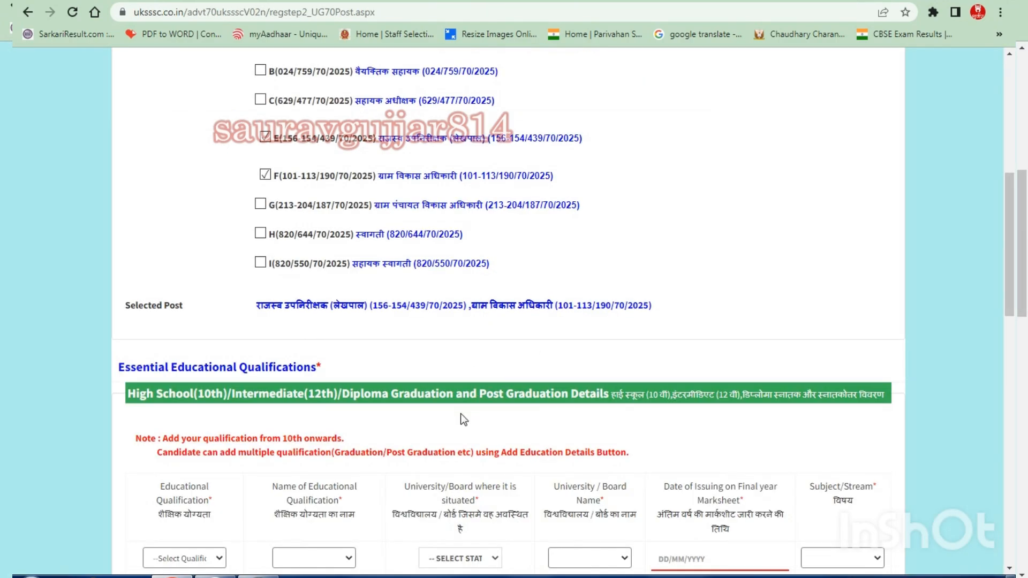
{"action": "left_click", "coordinate": [259, 576]}
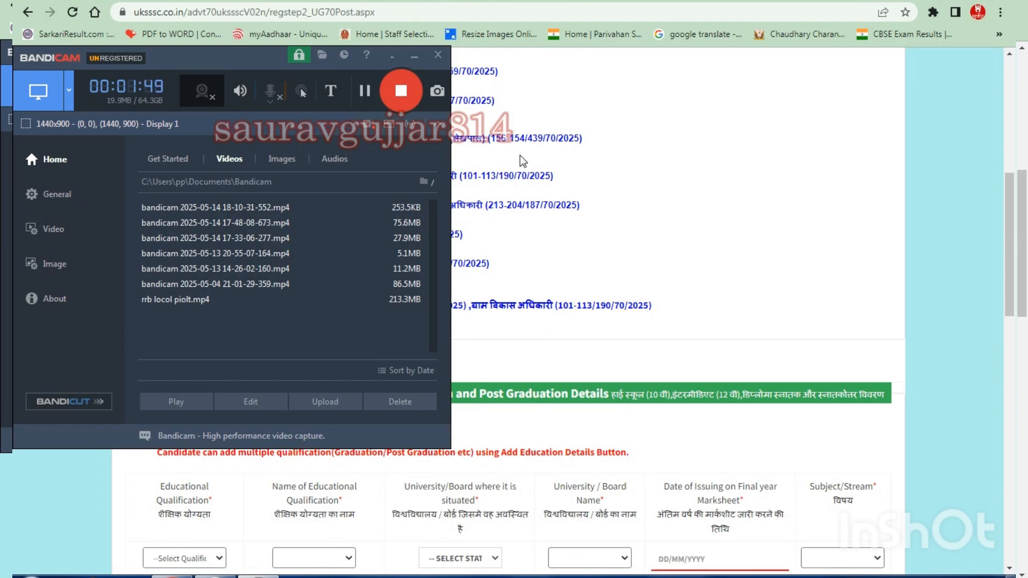
{"action": "left_click", "coordinate": [669, 145]}
{"action": "scroll", "coordinate": [427, 241], "scroll_direction": "up", "scroll_amount": 3}
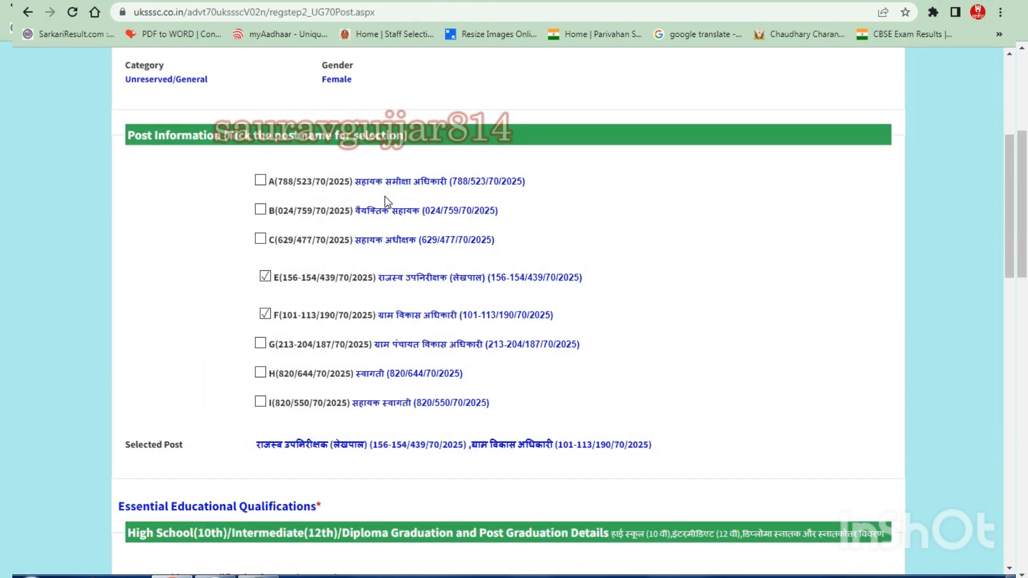
{"action": "scroll", "coordinate": [386, 235], "scroll_direction": "down", "scroll_amount": 1}
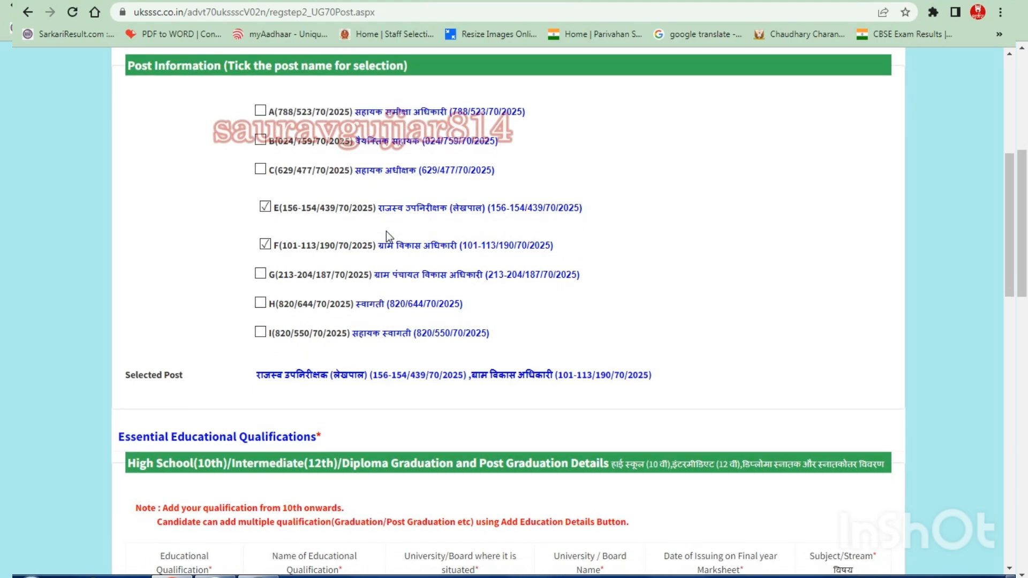
{"action": "scroll", "coordinate": [386, 236], "scroll_direction": "down", "scroll_amount": 1}
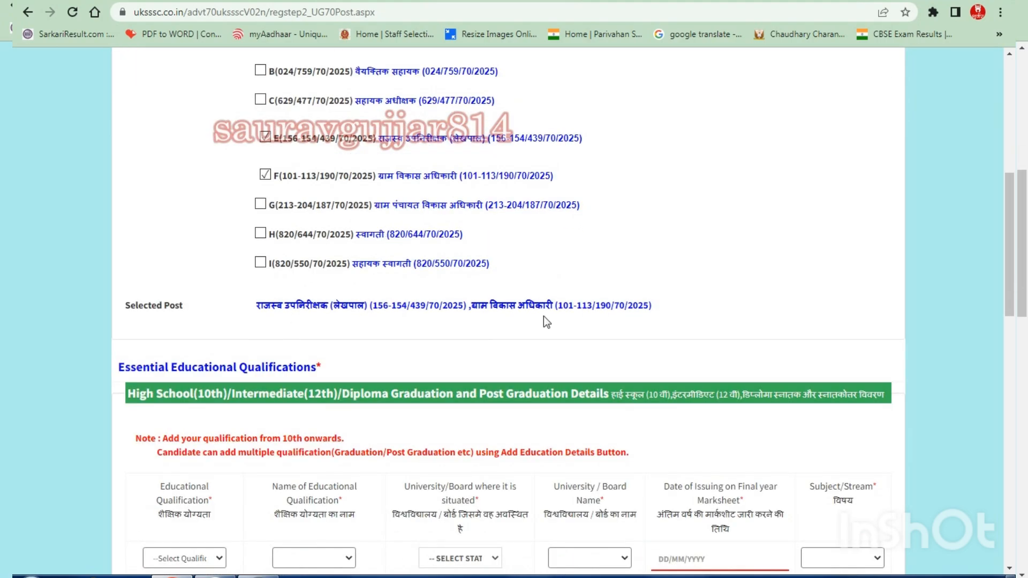
{"action": "scroll", "coordinate": [433, 329], "scroll_direction": "up", "scroll_amount": 1}
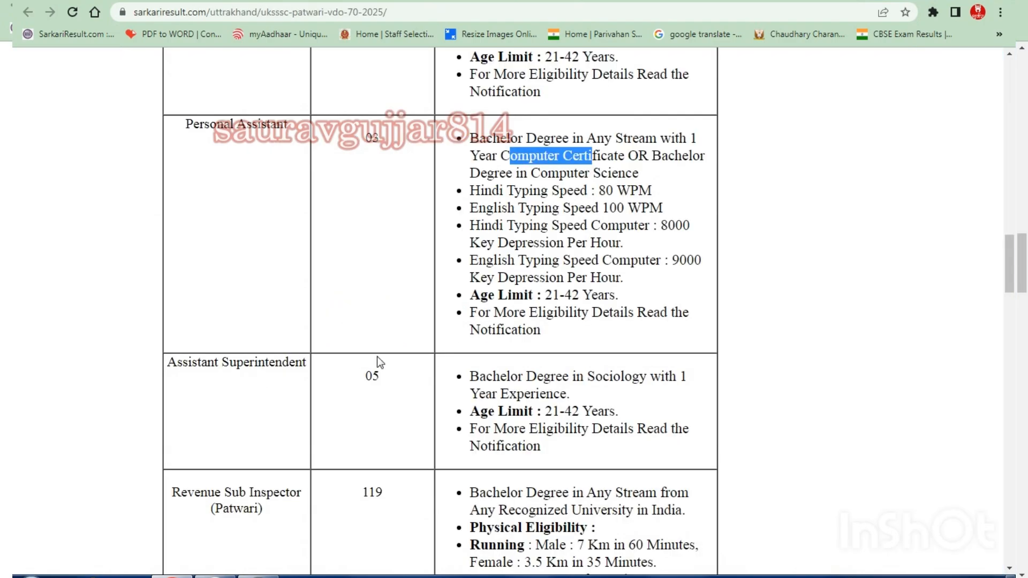
{"action": "scroll", "coordinate": [379, 363], "scroll_direction": "down", "scroll_amount": 2}
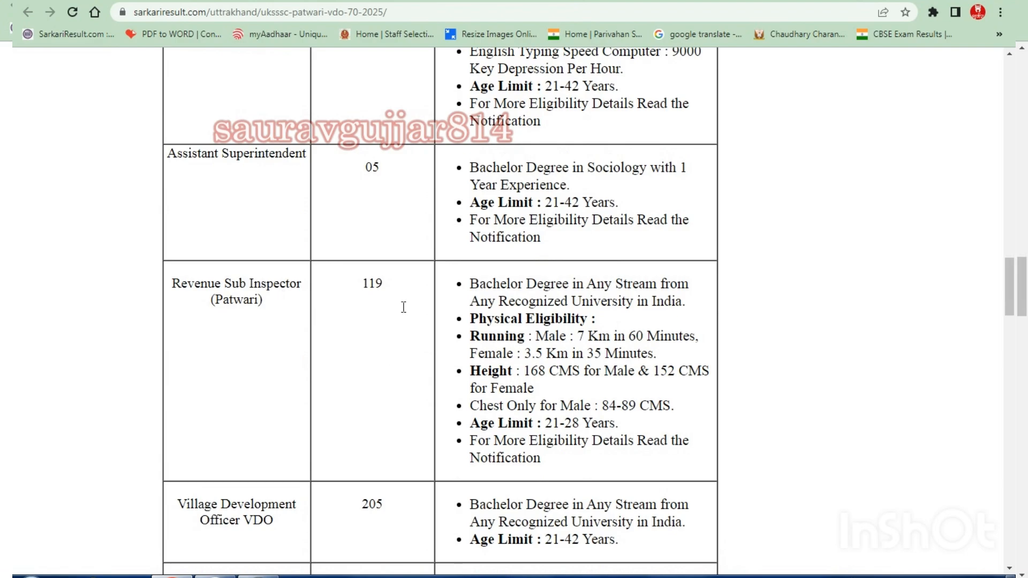
{"action": "left_click_drag", "start_coordinate": [548, 422], "coordinate": [587, 422]}
{"action": "left_click", "coordinate": [586, 423]}
{"action": "left_click", "coordinate": [224, 1]}
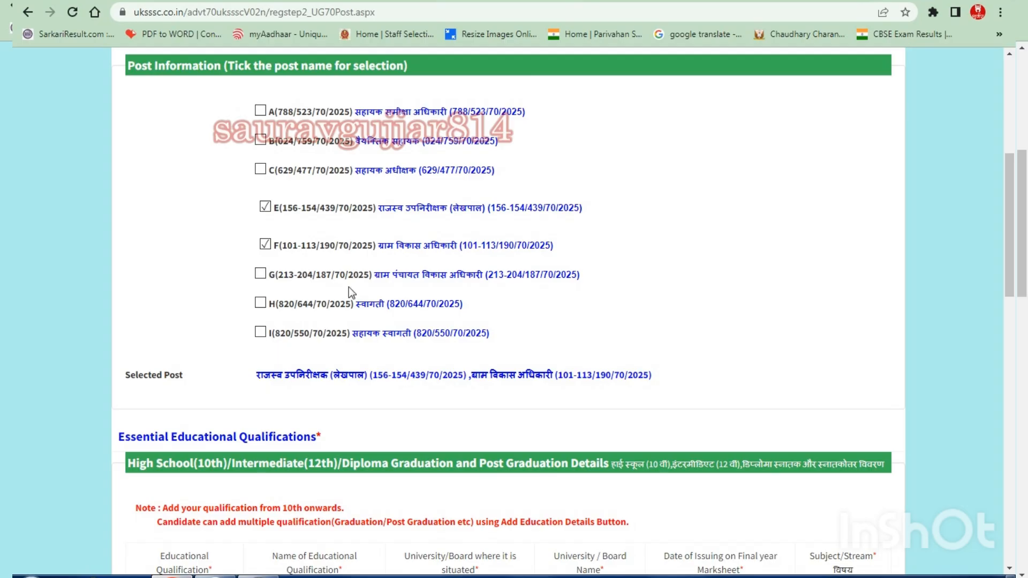
{"action": "scroll", "coordinate": [348, 286], "scroll_direction": "down", "scroll_amount": 1}
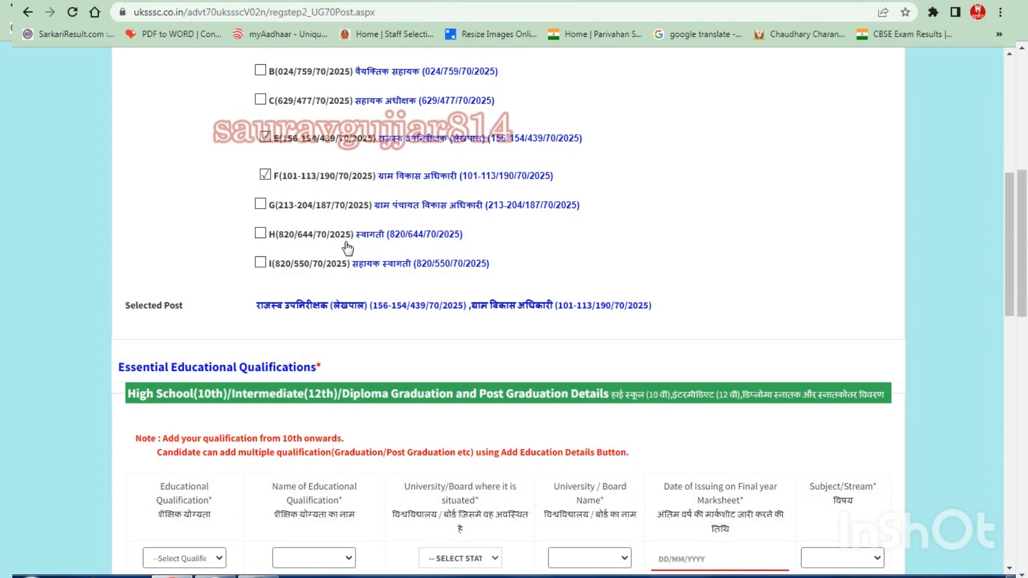
{"action": "scroll", "coordinate": [354, 269], "scroll_direction": "up", "scroll_amount": 1}
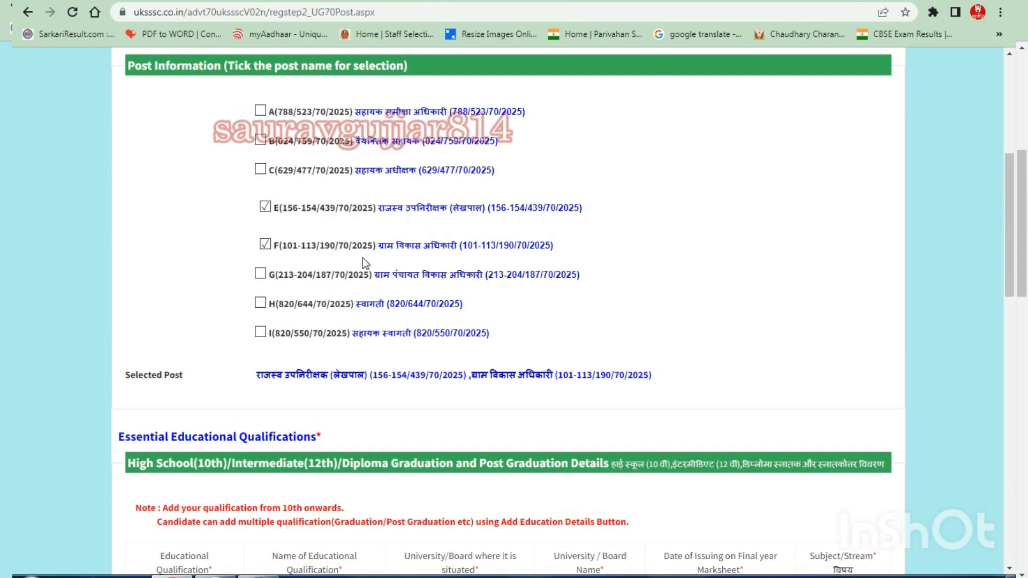
{"action": "scroll", "coordinate": [361, 258], "scroll_direction": "down", "scroll_amount": 4}
Step: Choose Graduation in the new row's Educational Qualification dropdown
{"action": "left_click", "coordinate": [209, 348]}
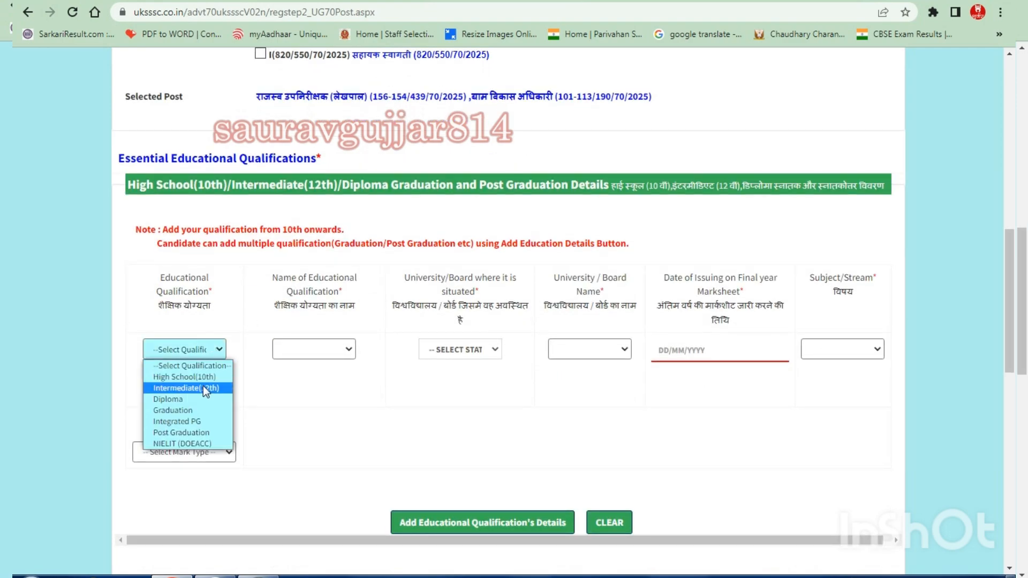
{"action": "left_click", "coordinate": [227, 293]}
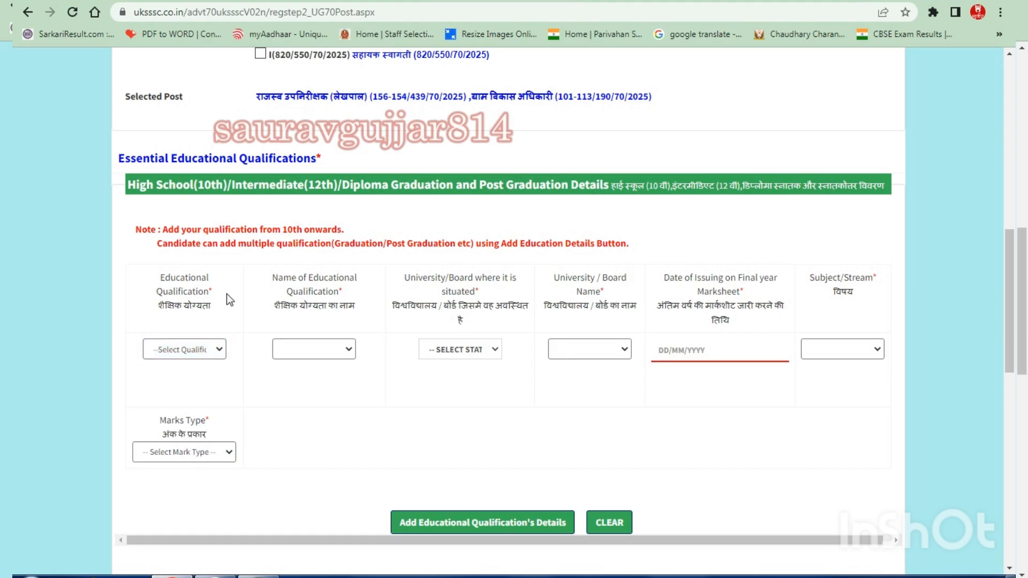
{"action": "scroll", "coordinate": [226, 293], "scroll_direction": "down", "scroll_amount": 1}
{"action": "left_click", "coordinate": [201, 281]}
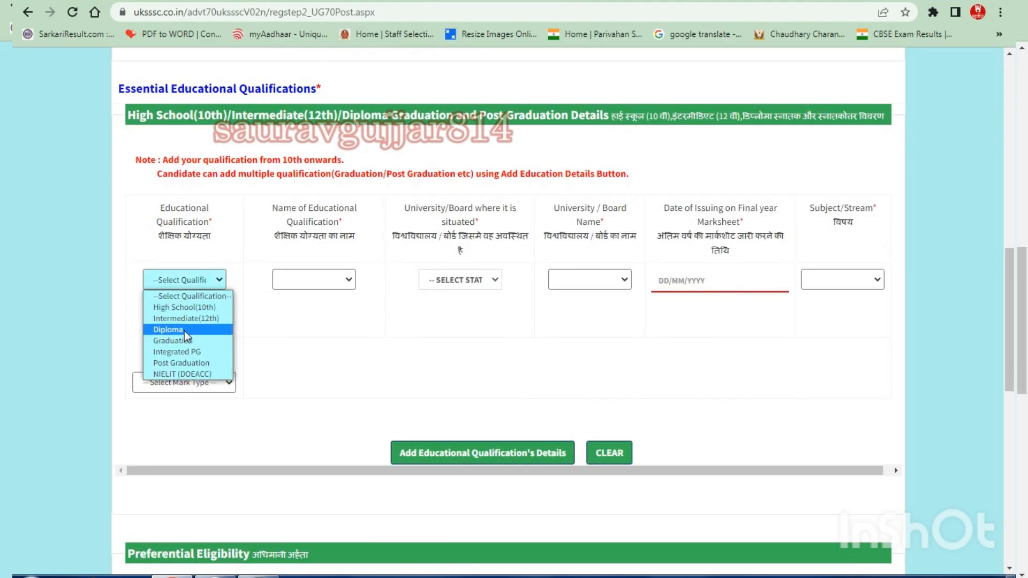
{"action": "left_click", "coordinate": [219, 341]}
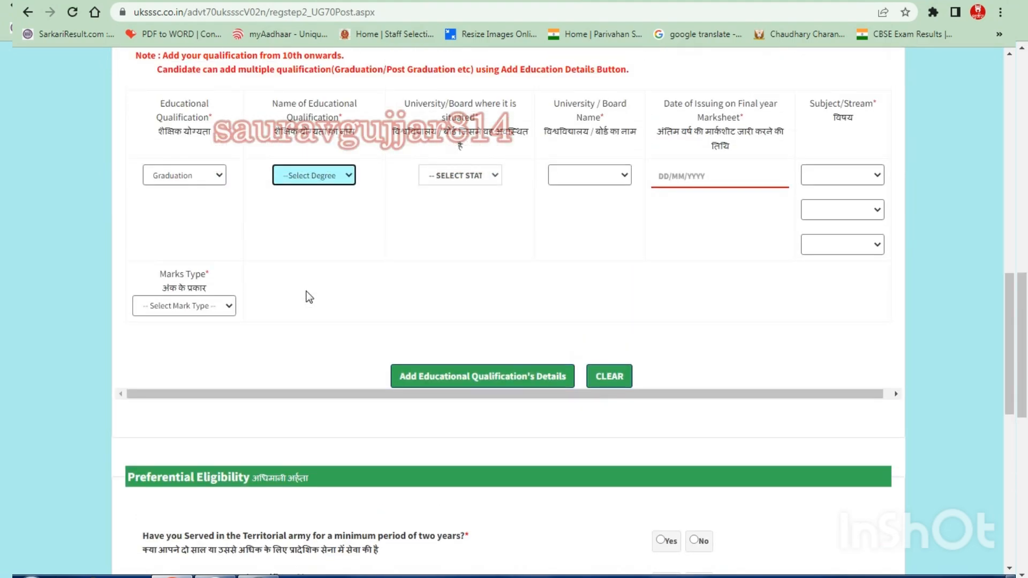
{"action": "scroll", "coordinate": [305, 297], "scroll_direction": "up", "scroll_amount": 1}
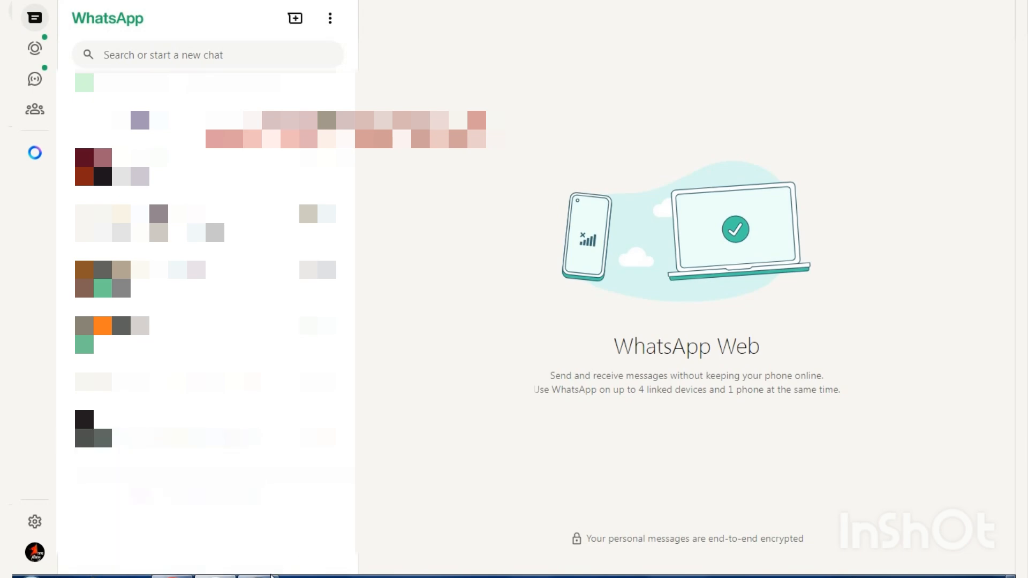
Step: Switch from WhatsApp Web back to the UKSSSC portal
{"action": "left_click", "coordinate": [259, 575]}
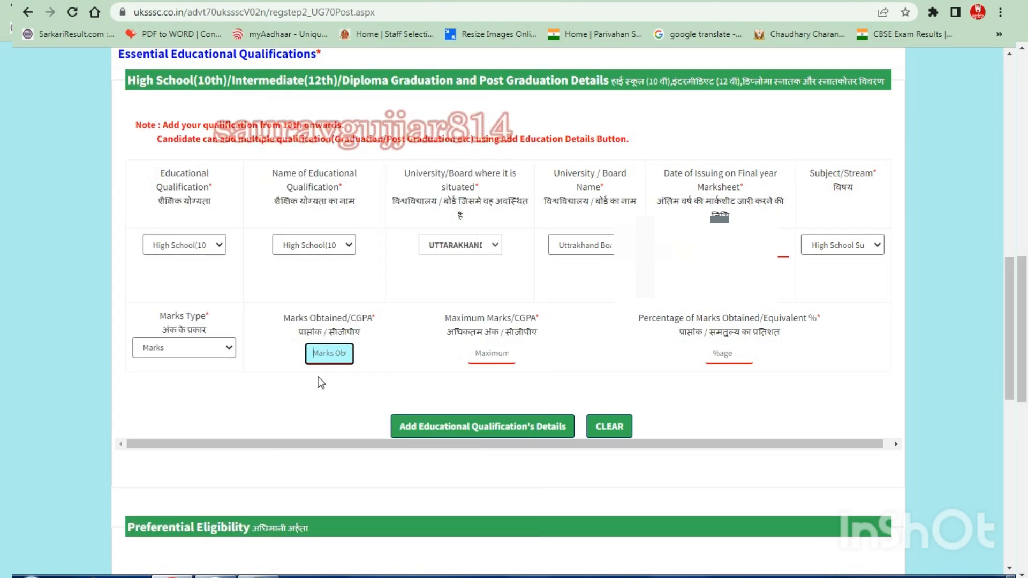
{"action": "scroll", "coordinate": [318, 377], "scroll_direction": "down", "scroll_amount": 1}
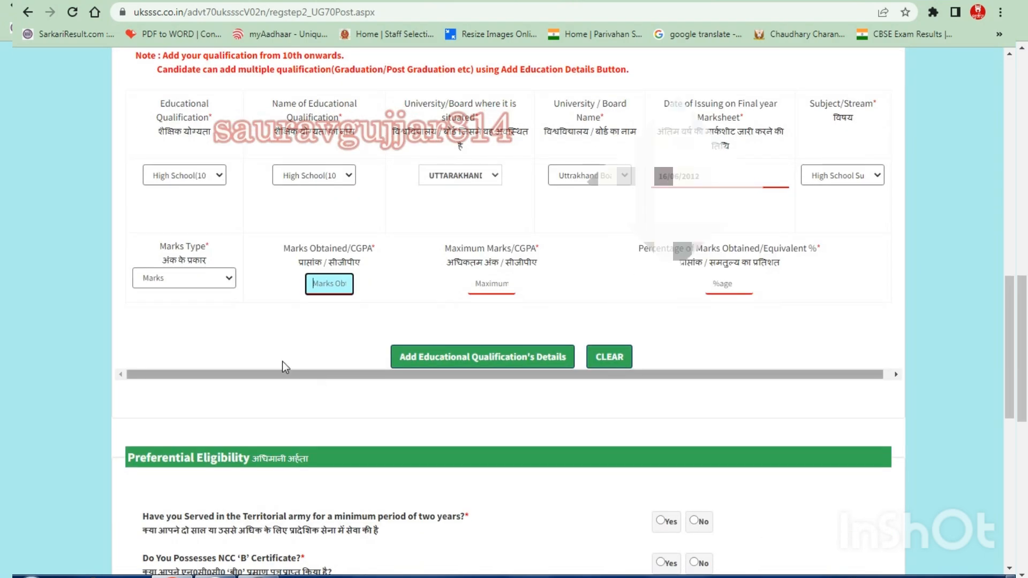
{"action": "left_click", "coordinate": [31, 576]}
Step: Enter 324 of 500 marks and add the High School (10th) row at 64.80%
{"action": "left_click", "coordinate": [342, 285]}
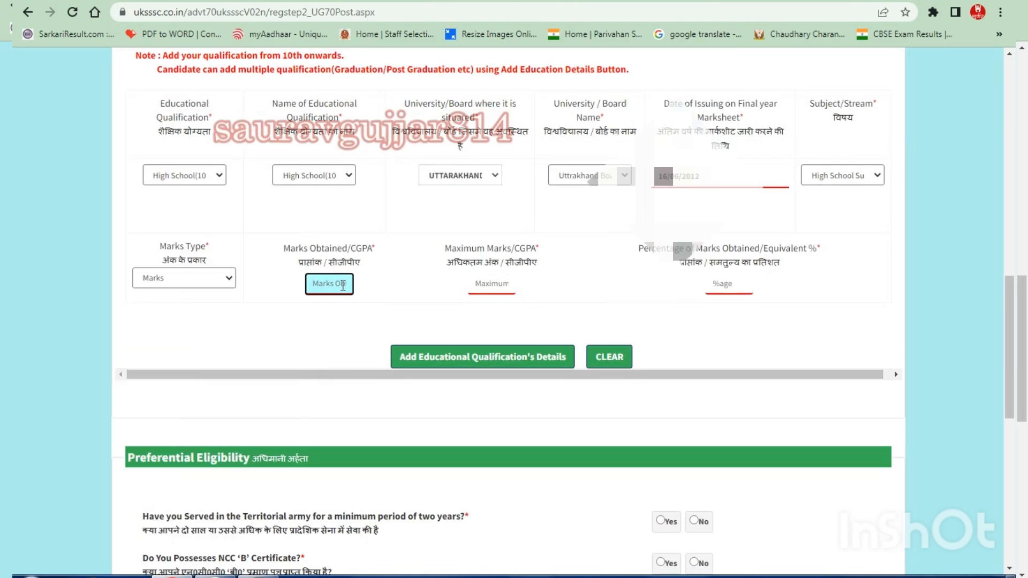
{"action": "type", "text": "324"}
{"action": "left_click", "coordinate": [484, 286]}
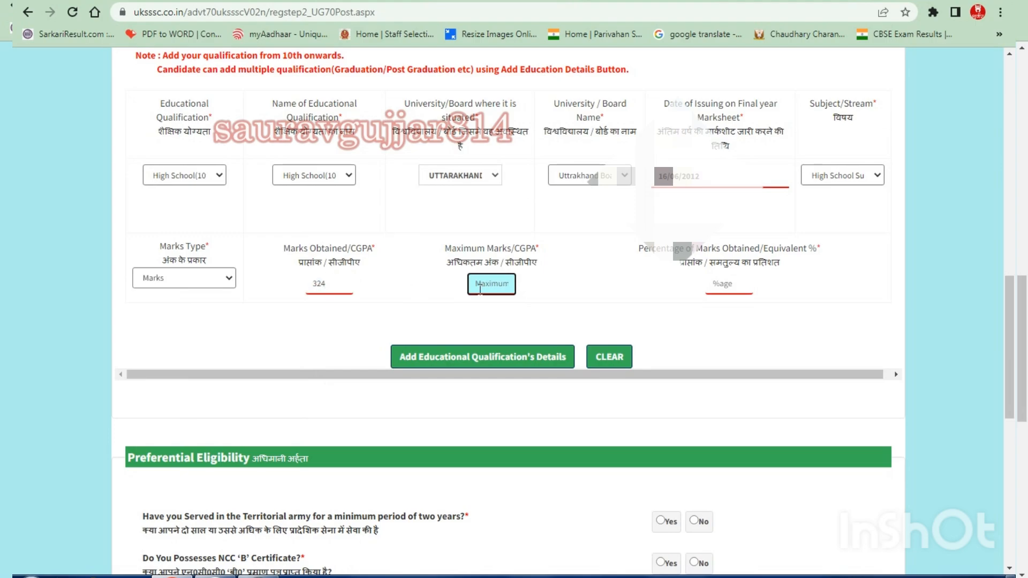
{"action": "type", "text": "500"}
{"action": "left_click", "coordinate": [742, 279]}
{"action": "left_click", "coordinate": [653, 285]}
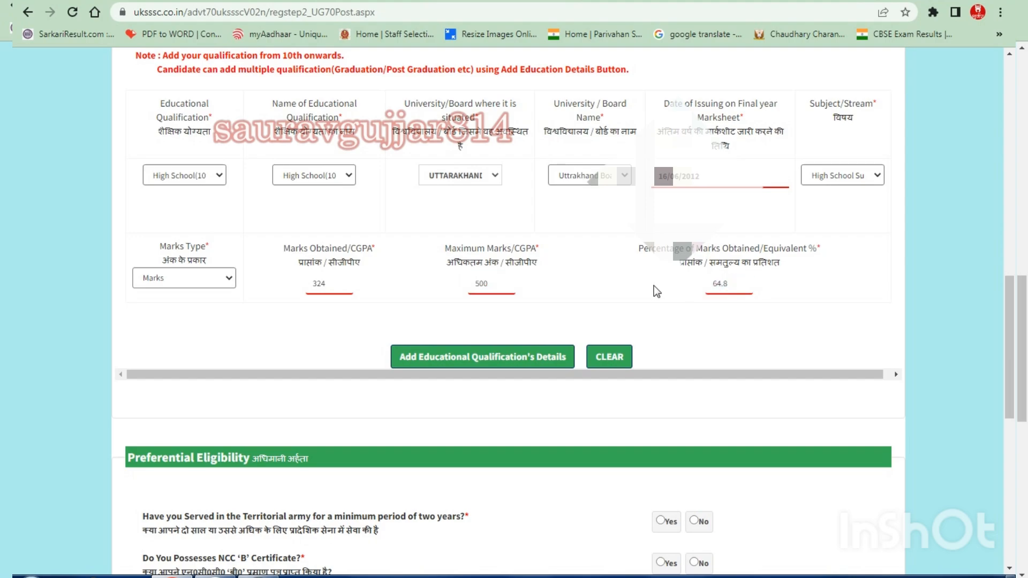
{"action": "left_click", "coordinate": [457, 360]}
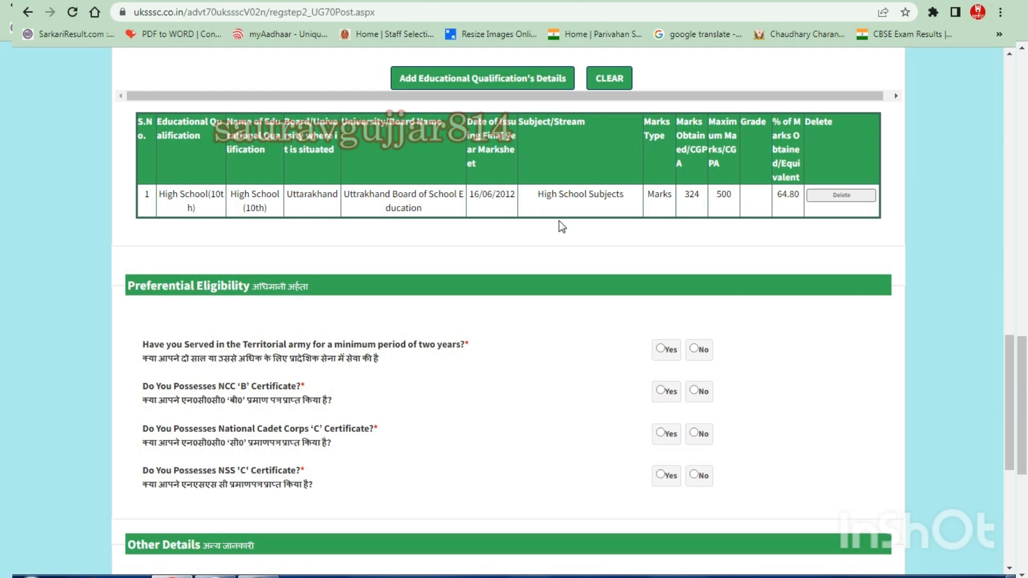
{"action": "scroll", "coordinate": [546, 218], "scroll_direction": "up", "scroll_amount": 4}
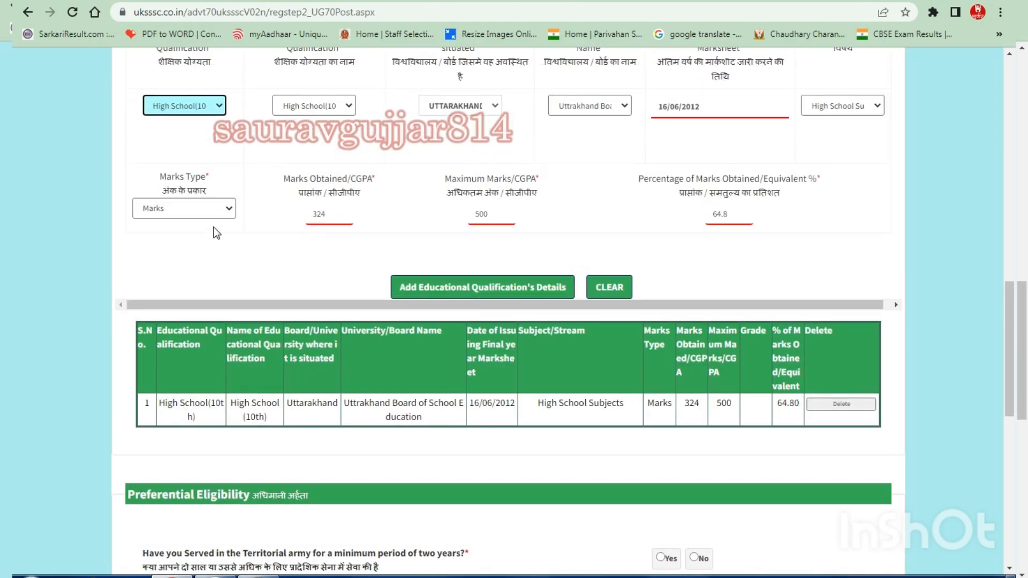
Step: Start a new qualification entry for Intermediate (12th) with the Intermediate qualification name
{"action": "scroll", "coordinate": [213, 231], "scroll_direction": "up", "scroll_amount": 3}
{"action": "left_click", "coordinate": [216, 247]}
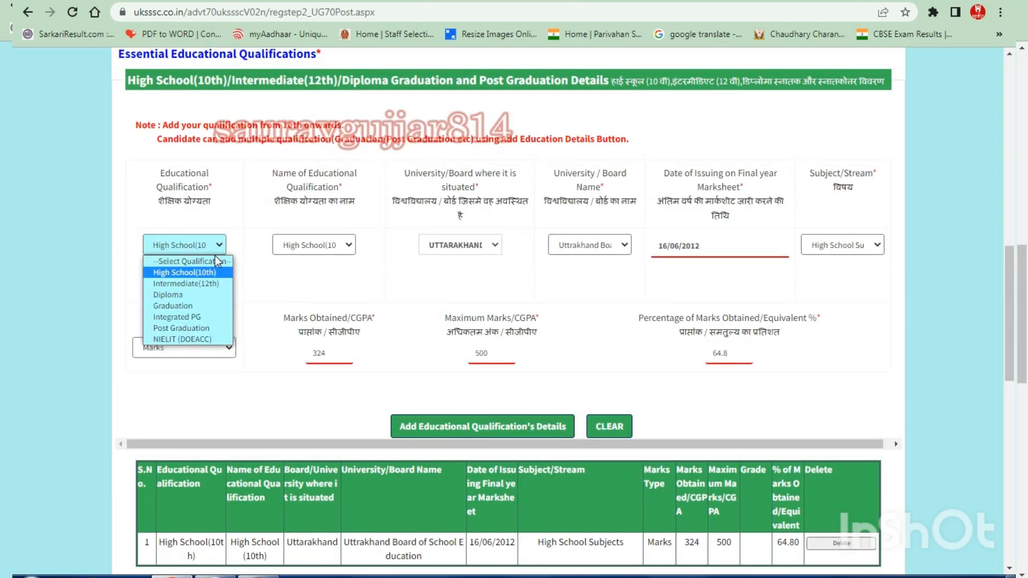
{"action": "left_click", "coordinate": [200, 283]}
{"action": "scroll", "coordinate": [326, 267], "scroll_direction": "down", "scroll_amount": 7}
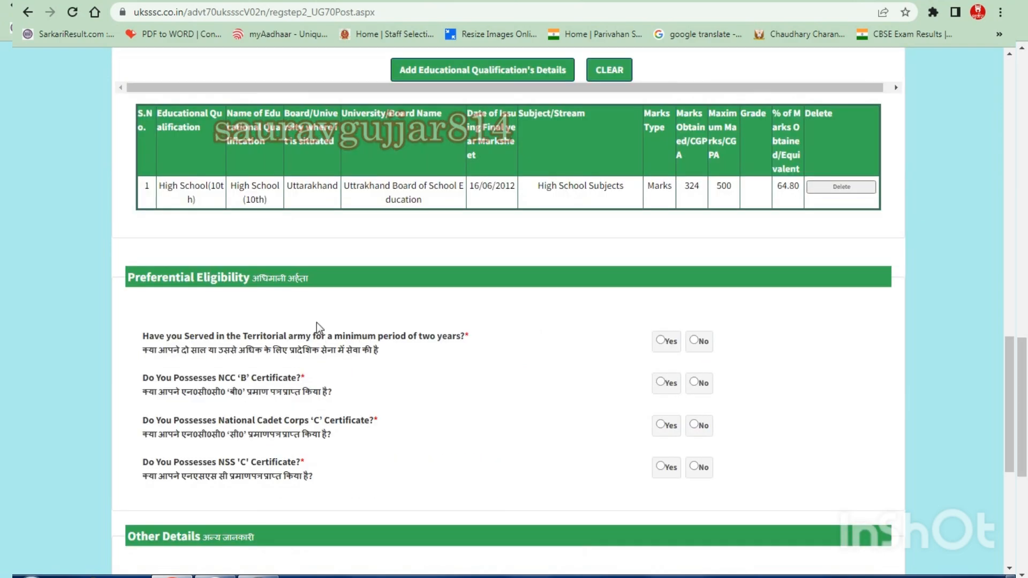
{"action": "scroll", "coordinate": [316, 322], "scroll_direction": "up", "scroll_amount": 5}
{"action": "left_click", "coordinate": [317, 184]}
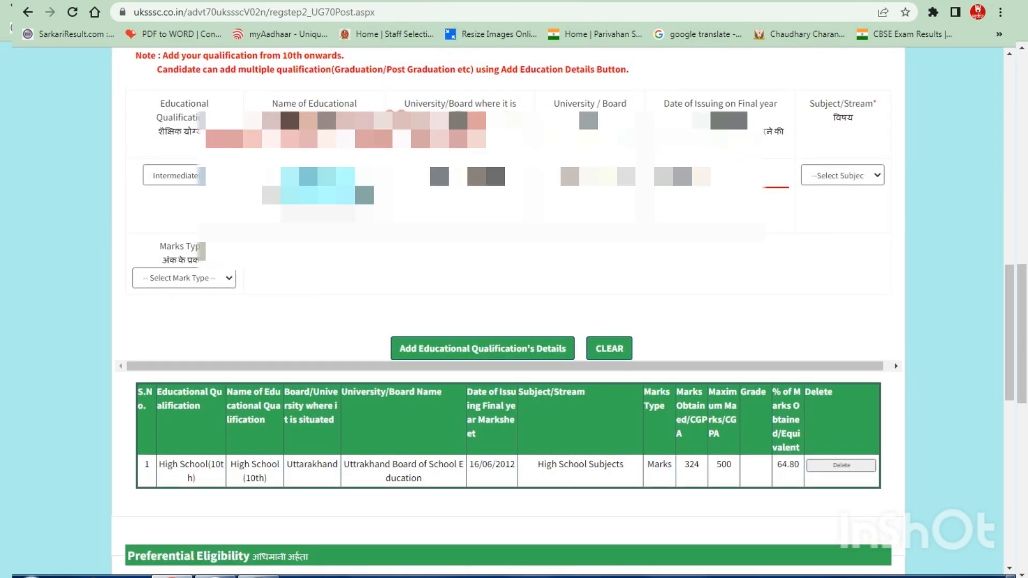
{"action": "left_click", "coordinate": [319, 205]}
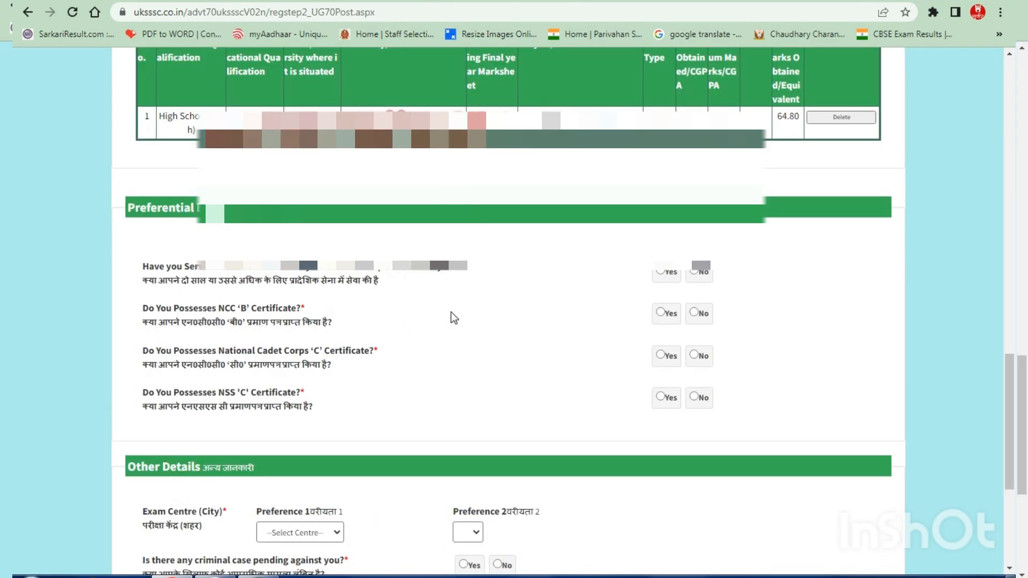
Step: Set the board's state to UTTARAKHAND and choose the Uttrakhand board
{"action": "scroll", "coordinate": [449, 294], "scroll_direction": "up", "scroll_amount": 6}
{"action": "left_click", "coordinate": [453, 174]}
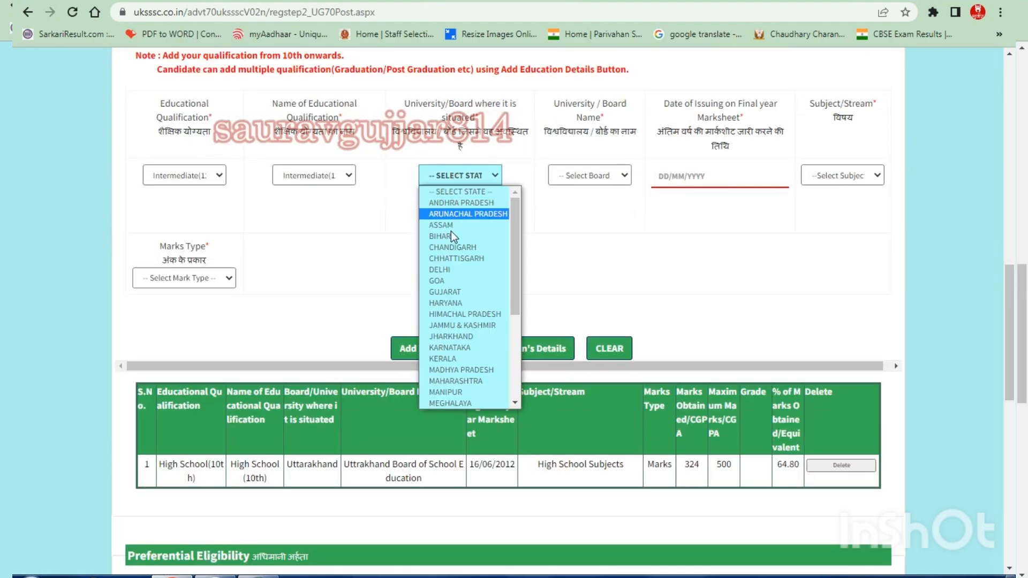
{"action": "key", "text": "u"}
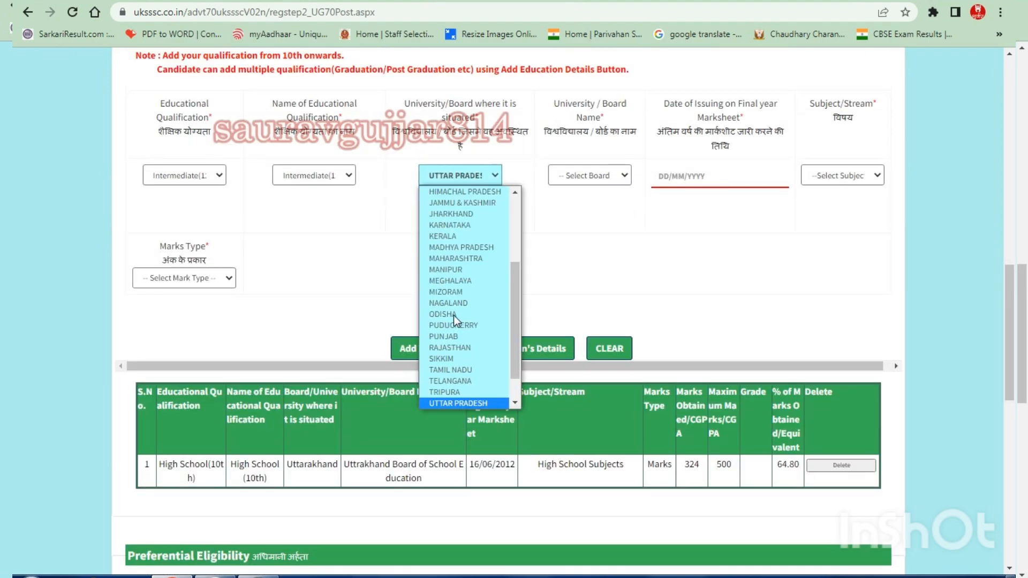
{"action": "key", "text": "u"}
{"action": "key", "text": "Return"}
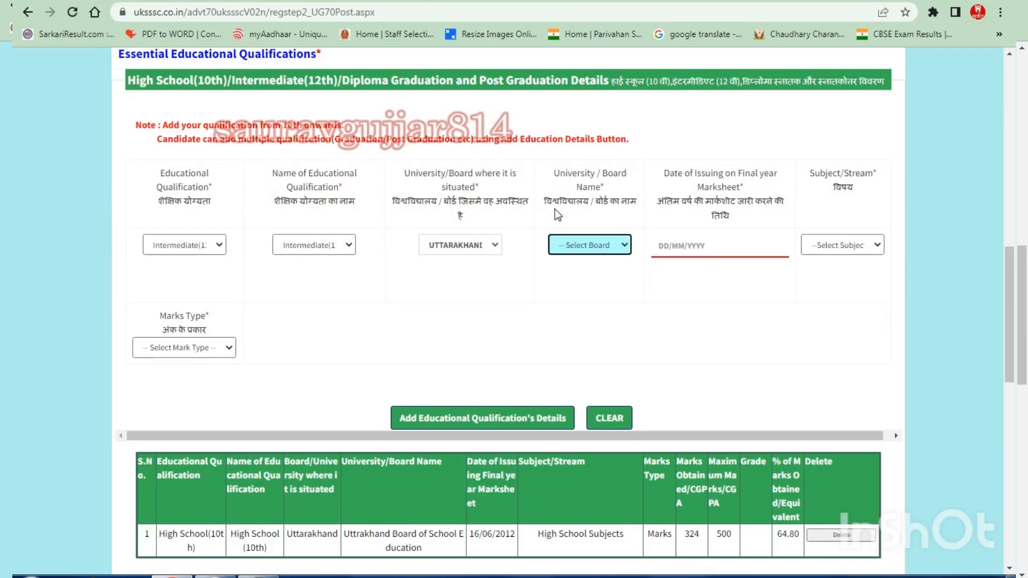
{"action": "left_click", "coordinate": [571, 244]}
{"action": "key", "text": "u"}
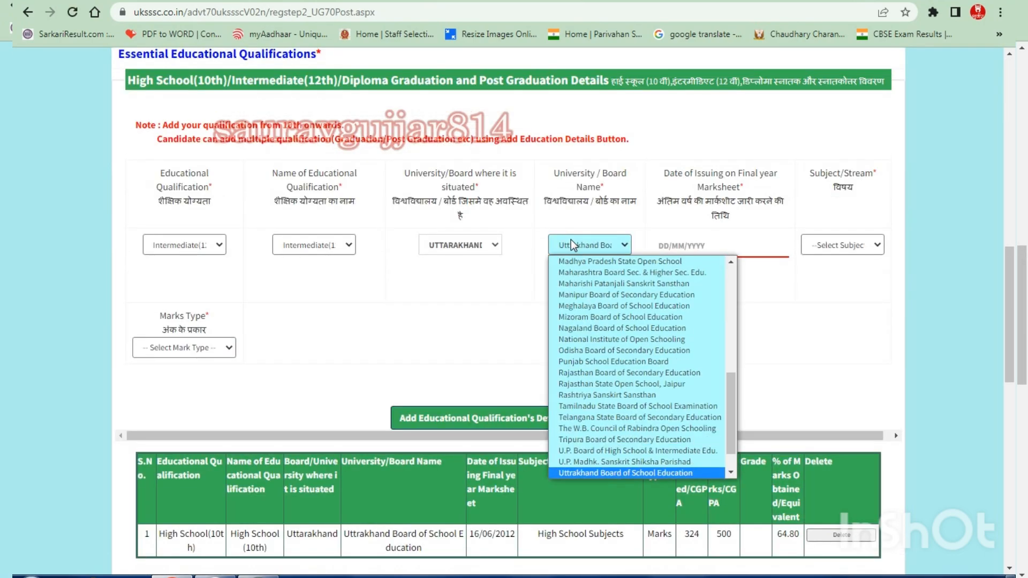
{"action": "key", "text": "Return"}
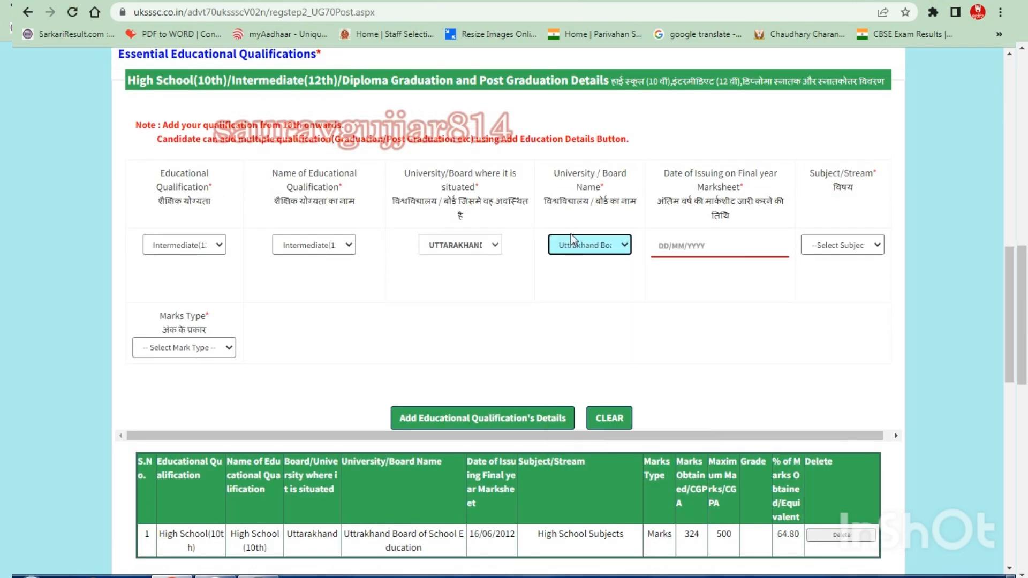
Step: Set the Intermediate final marksheet date to 13/06/2014
{"action": "left_click", "coordinate": [669, 249]}
{"action": "left_click", "coordinate": [713, 274]}
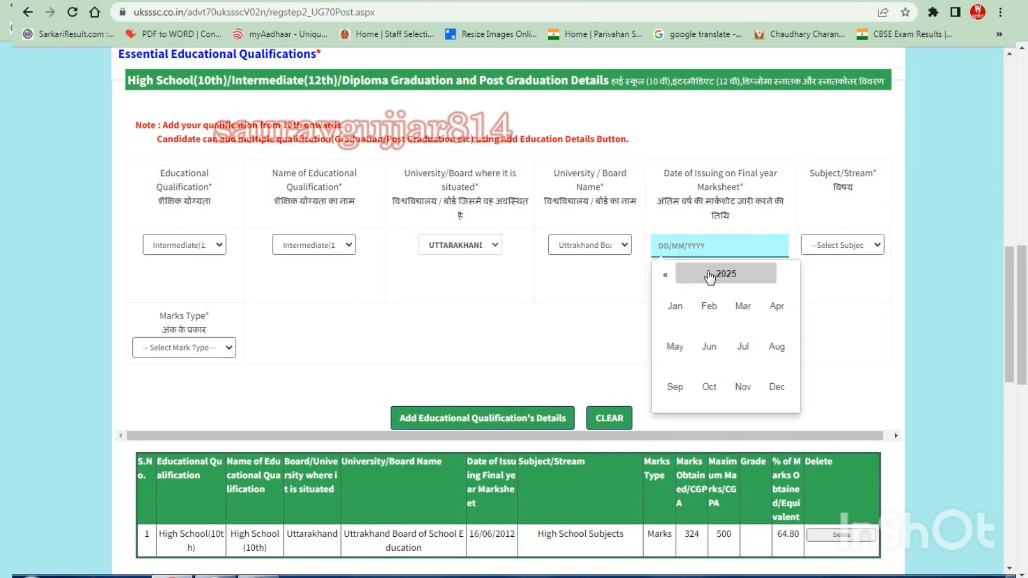
{"action": "left_click", "coordinate": [702, 275]}
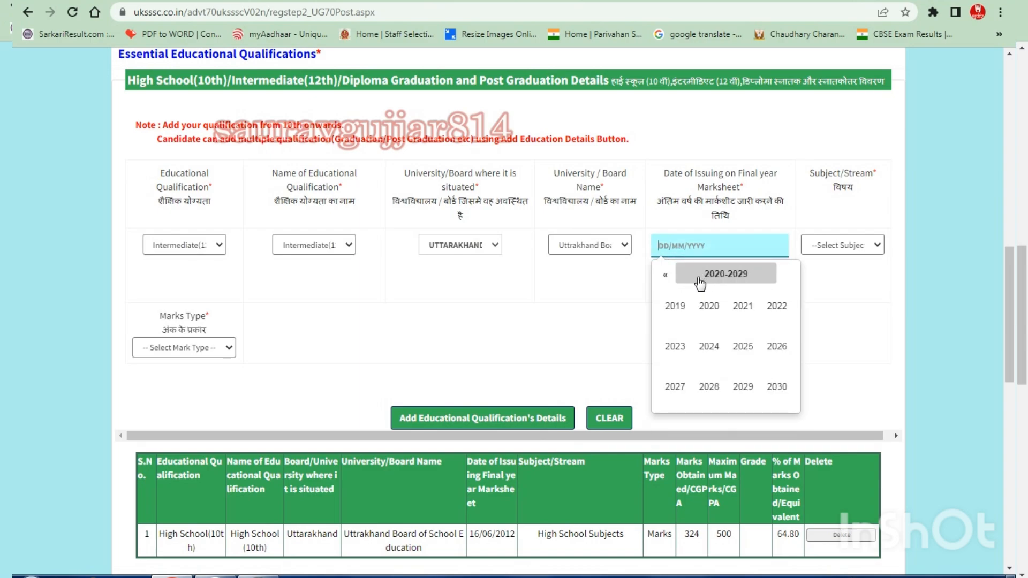
{"action": "left_click", "coordinate": [665, 276]}
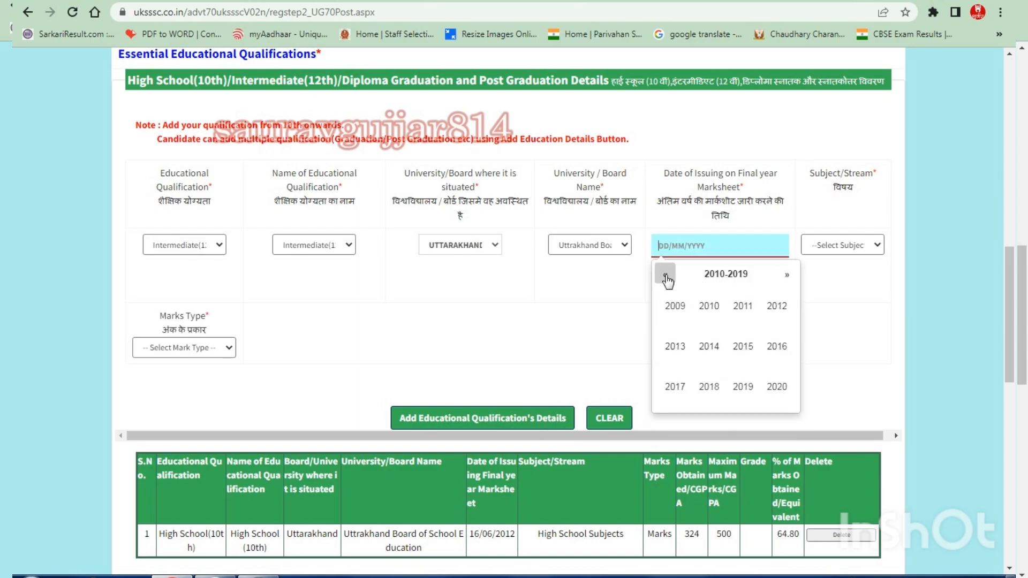
{"action": "left_click", "coordinate": [709, 346]}
{"action": "left_click", "coordinate": [709, 346]}
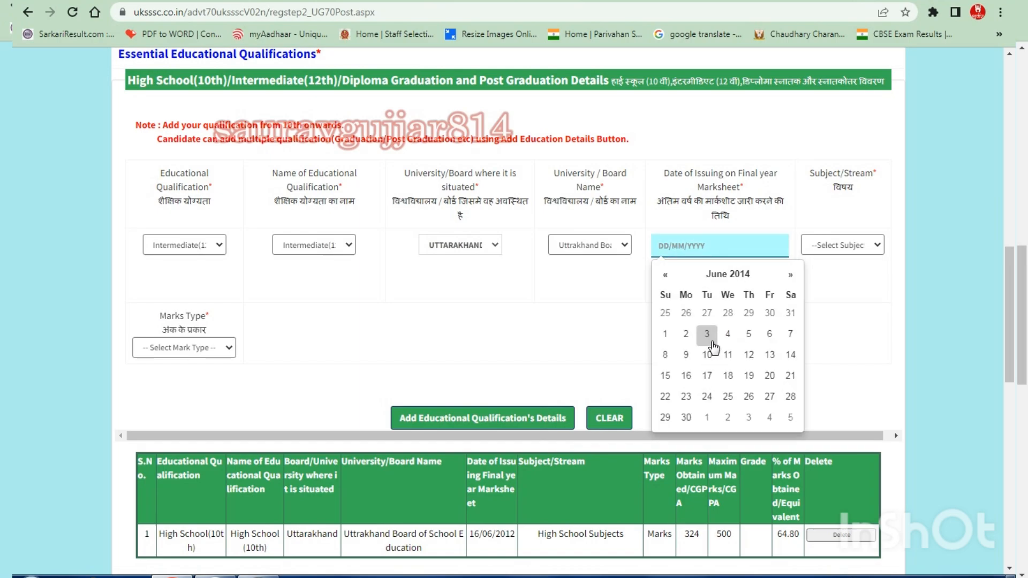
{"action": "left_click", "coordinate": [769, 355]}
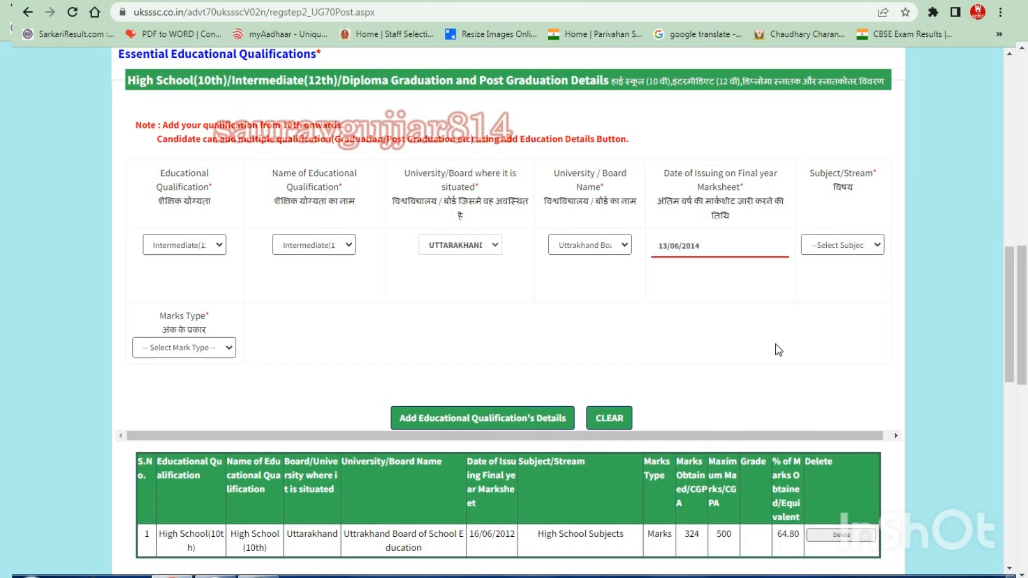
Step: Choose Arts as the subject stream and Marks as the marks type
{"action": "left_click", "coordinate": [813, 250]}
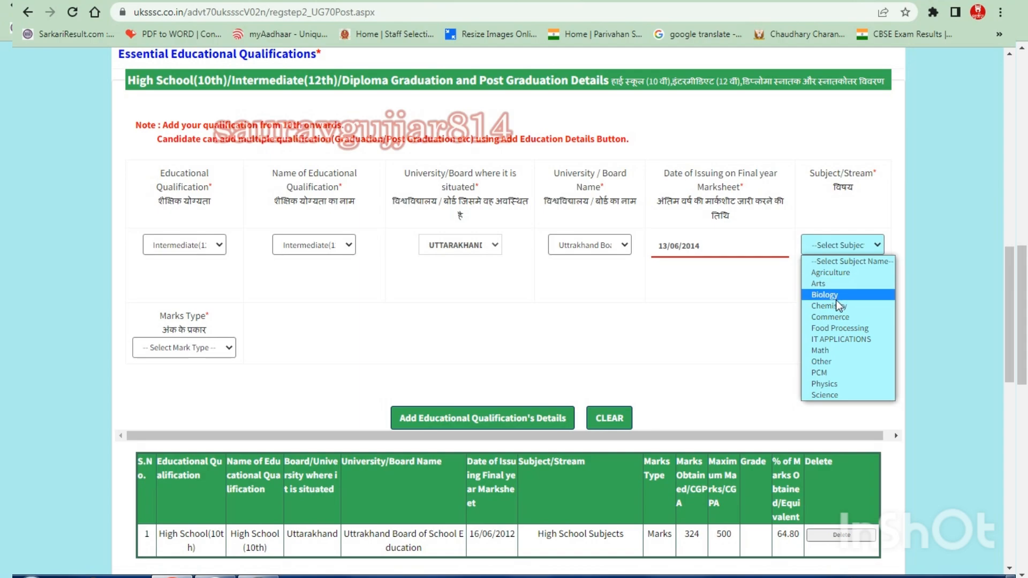
{"action": "left_click", "coordinate": [840, 285]}
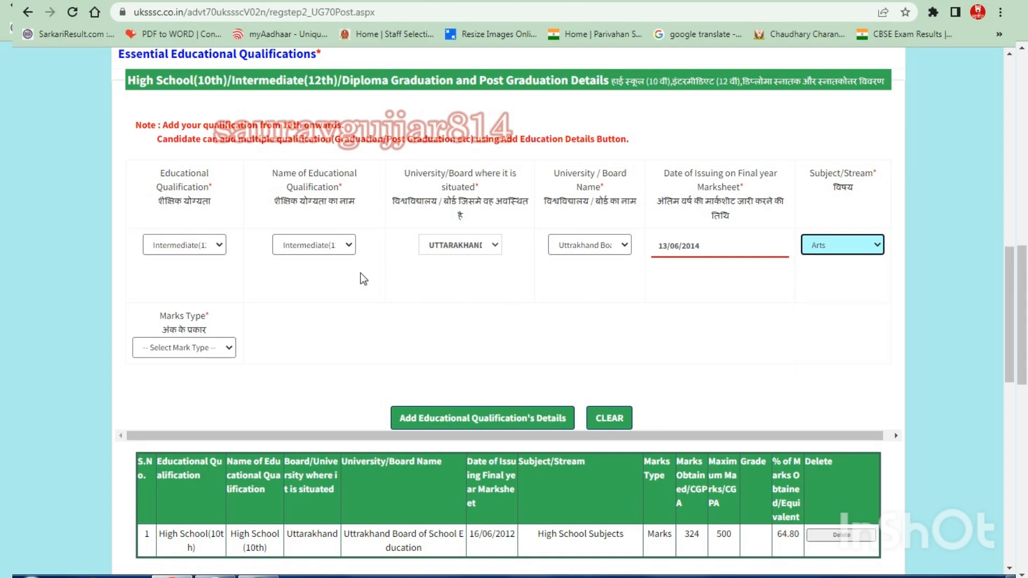
{"action": "left_click", "coordinate": [221, 349]}
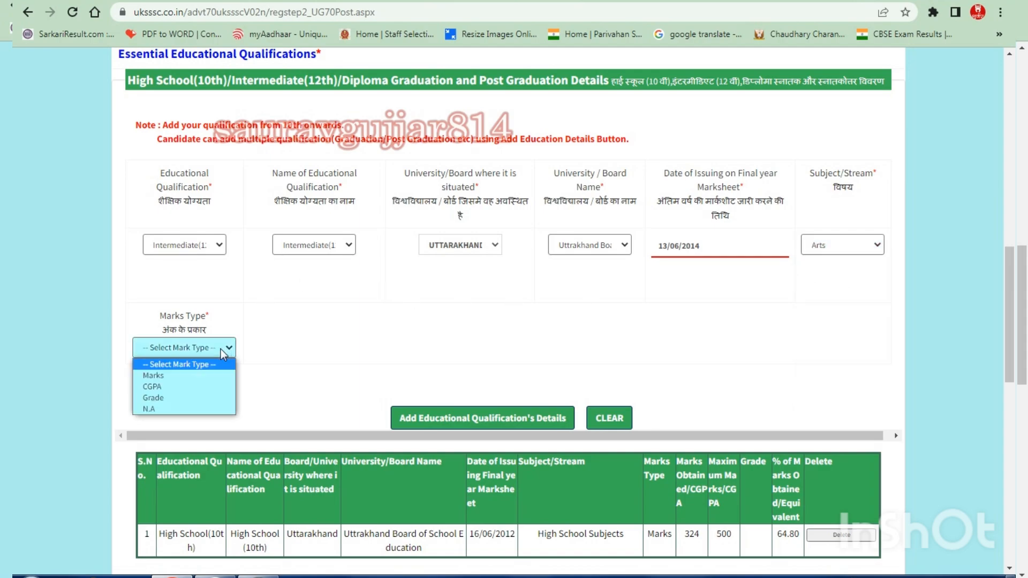
{"action": "left_click", "coordinate": [204, 374]}
Step: Enter 325 out of 500 marks and add the Intermediate row to the table
{"action": "left_click", "coordinate": [339, 353]}
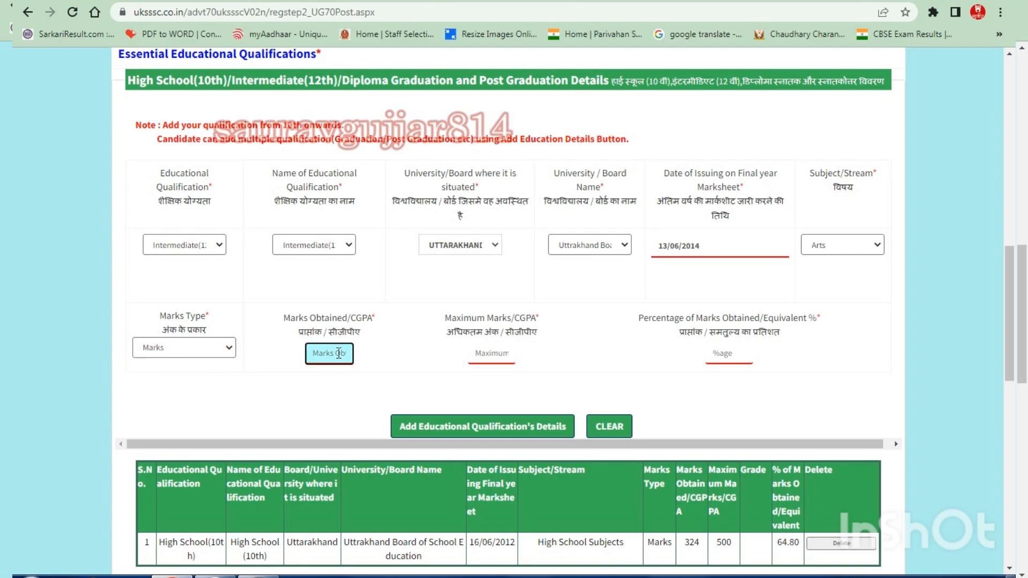
{"action": "type", "text": "325"}
{"action": "left_click", "coordinate": [493, 352]}
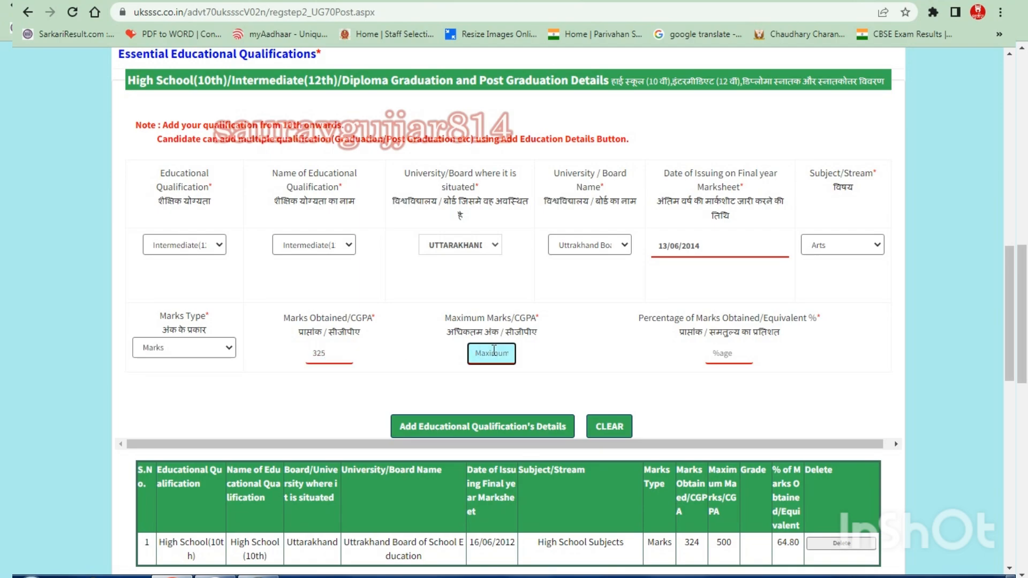
{"action": "type", "text": "500"}
{"action": "left_click", "coordinate": [713, 357]}
{"action": "scroll", "coordinate": [608, 354], "scroll_direction": "down", "scroll_amount": 1}
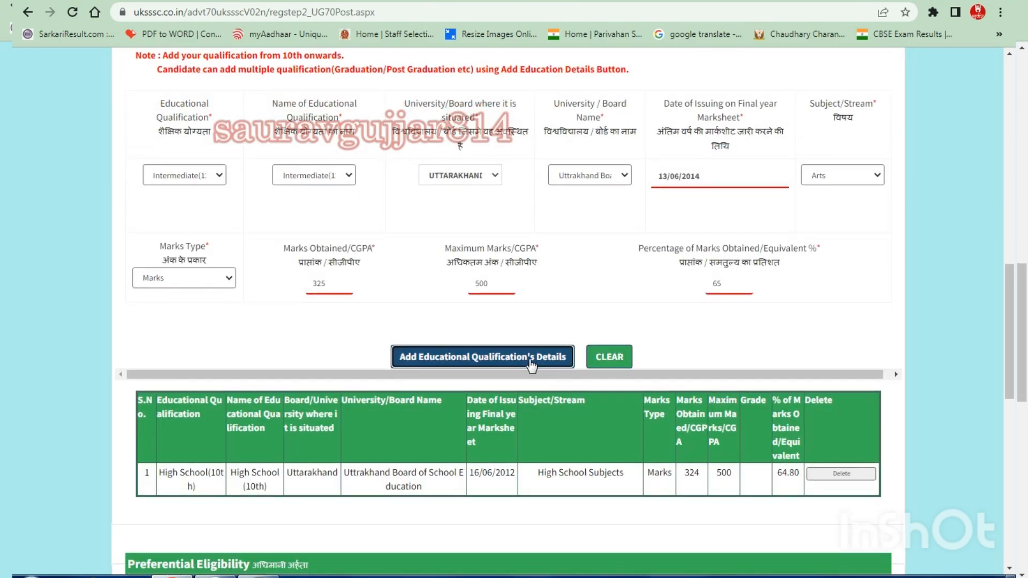
{"action": "left_click", "coordinate": [531, 363]}
Step: Choose Graduation with the degree Bachelor of Arts(B.A.)
{"action": "scroll", "coordinate": [471, 342], "scroll_direction": "up", "scroll_amount": 2}
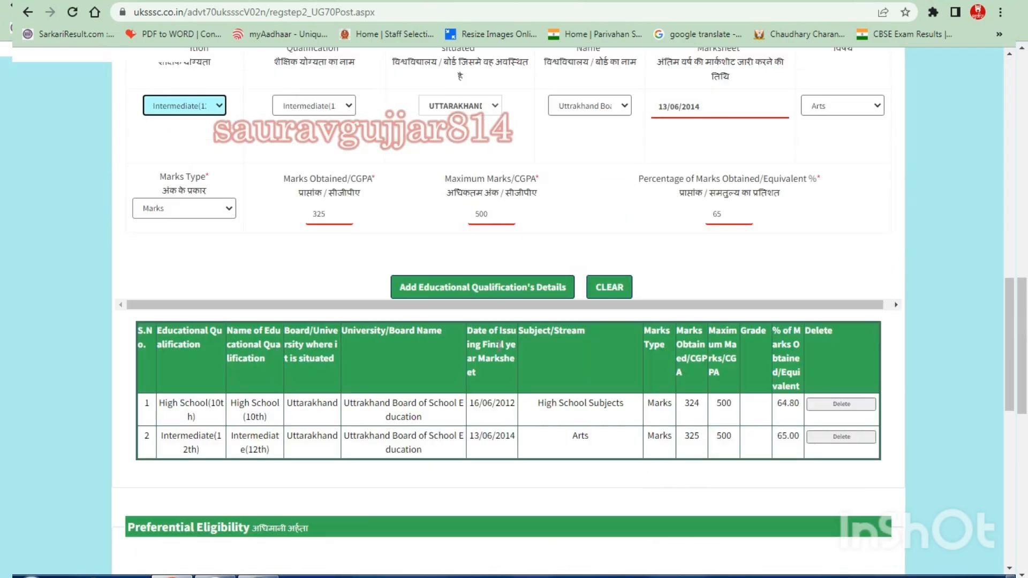
{"action": "left_click", "coordinate": [189, 249]}
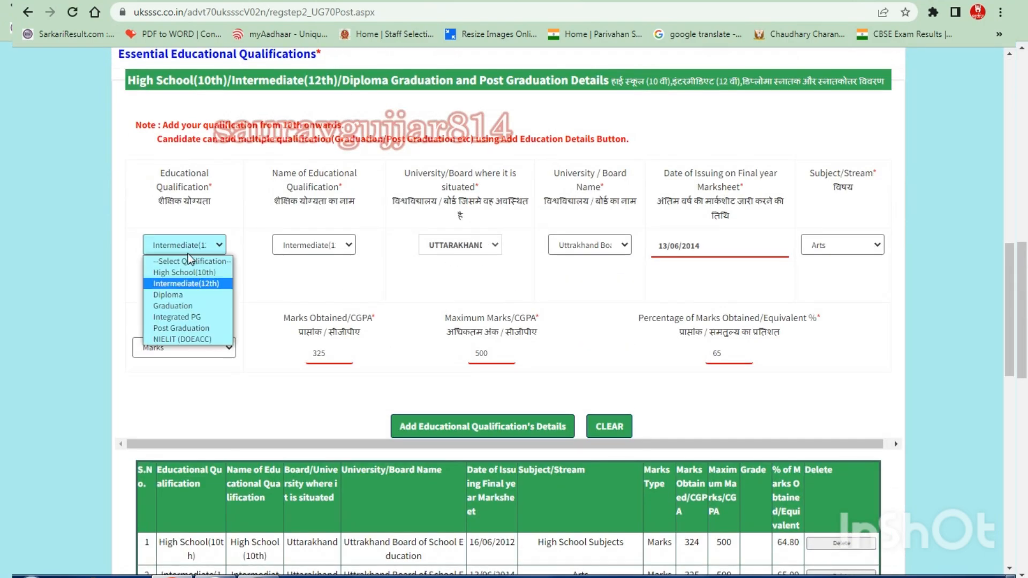
{"action": "left_click", "coordinate": [194, 305]}
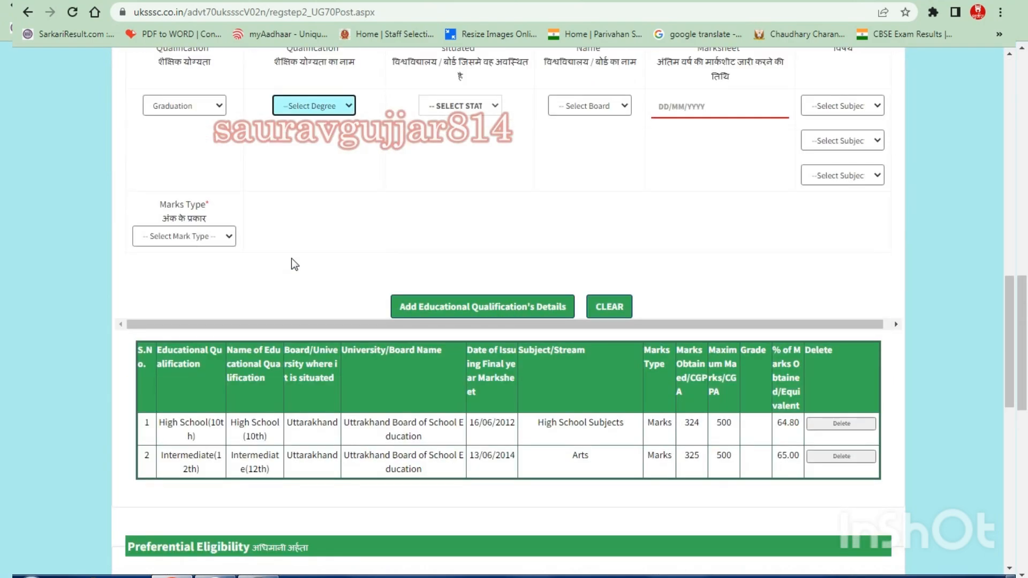
{"action": "scroll", "coordinate": [294, 264], "scroll_direction": "up", "scroll_amount": 3}
{"action": "left_click", "coordinate": [295, 252]}
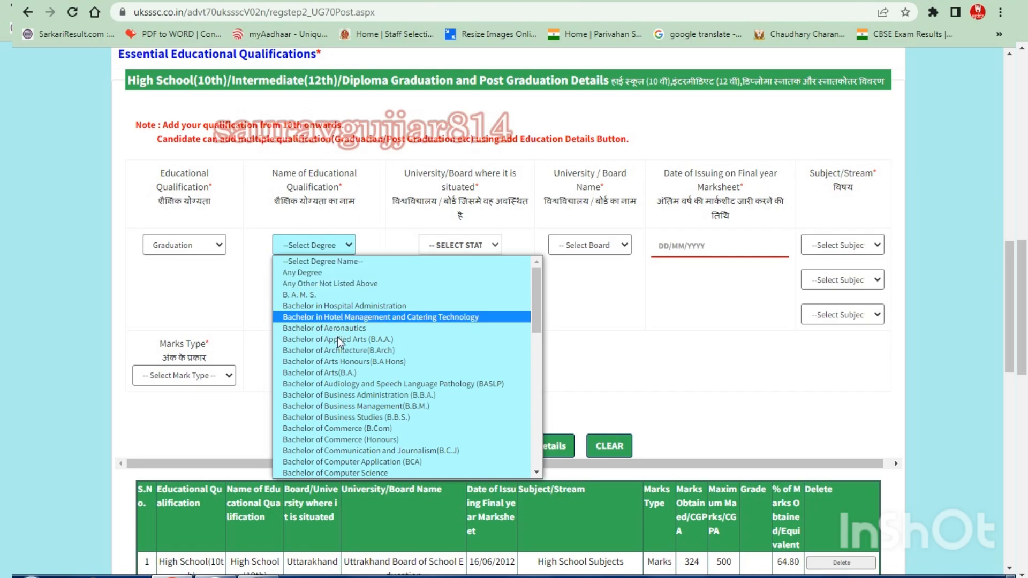
{"action": "left_click", "coordinate": [328, 373]}
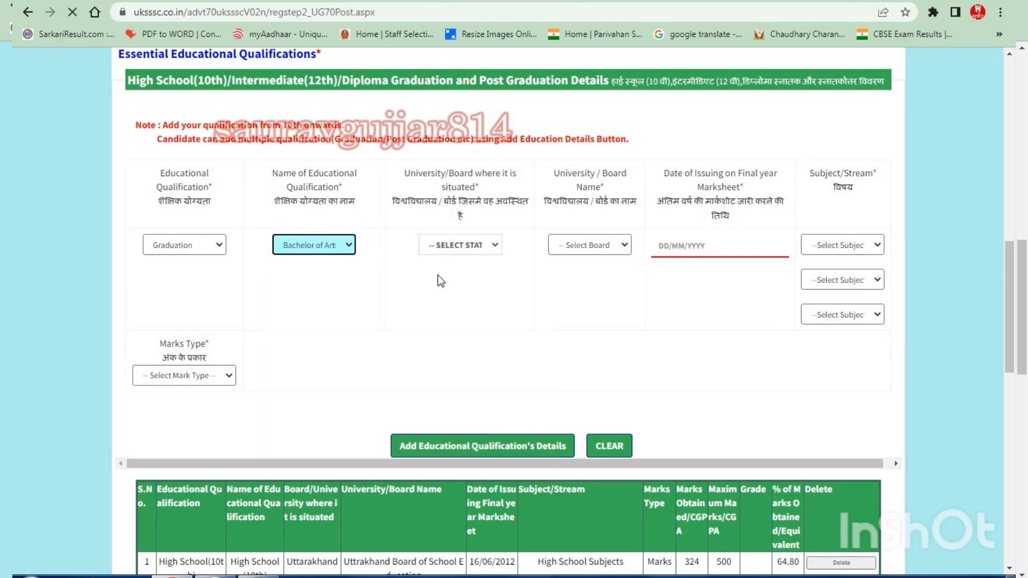
Step: Set the university's state to UTTARAKHAND
{"action": "scroll", "coordinate": [453, 267], "scroll_direction": "down", "scroll_amount": 8}
{"action": "scroll", "coordinate": [443, 292], "scroll_direction": "up", "scroll_amount": 8}
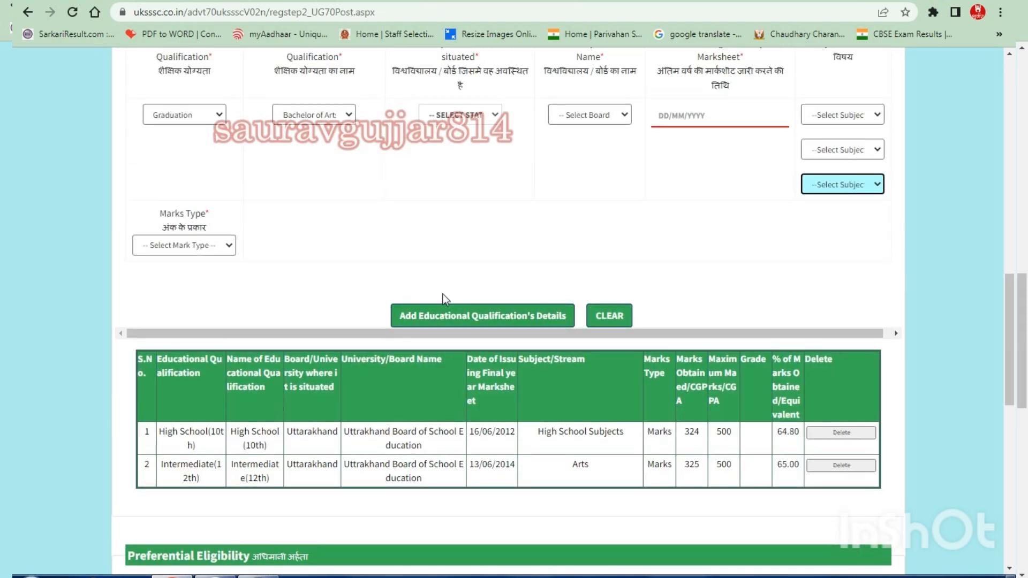
{"action": "left_click", "coordinate": [451, 248]}
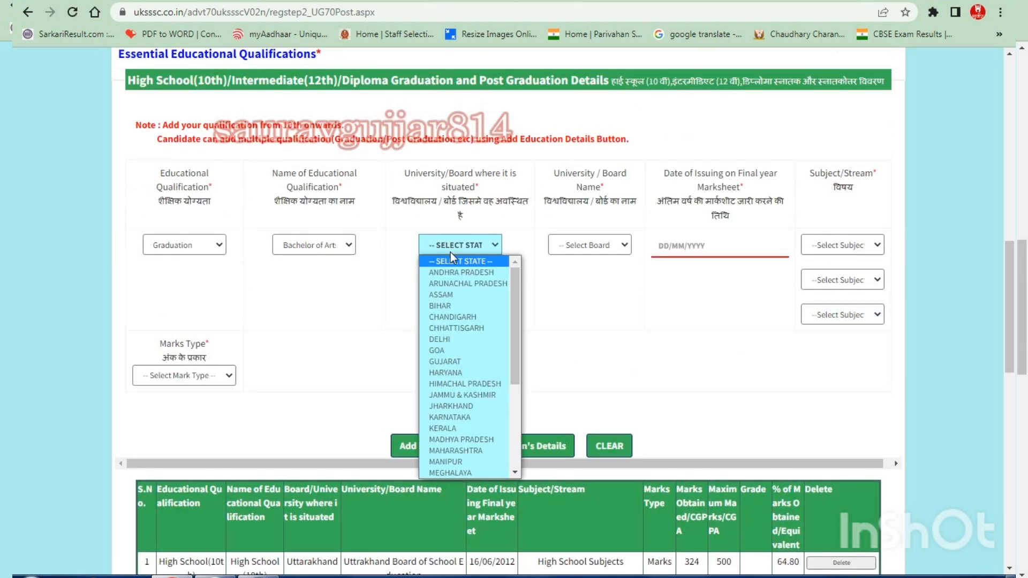
{"action": "key", "text": "u"}
{"action": "key", "text": "u"}
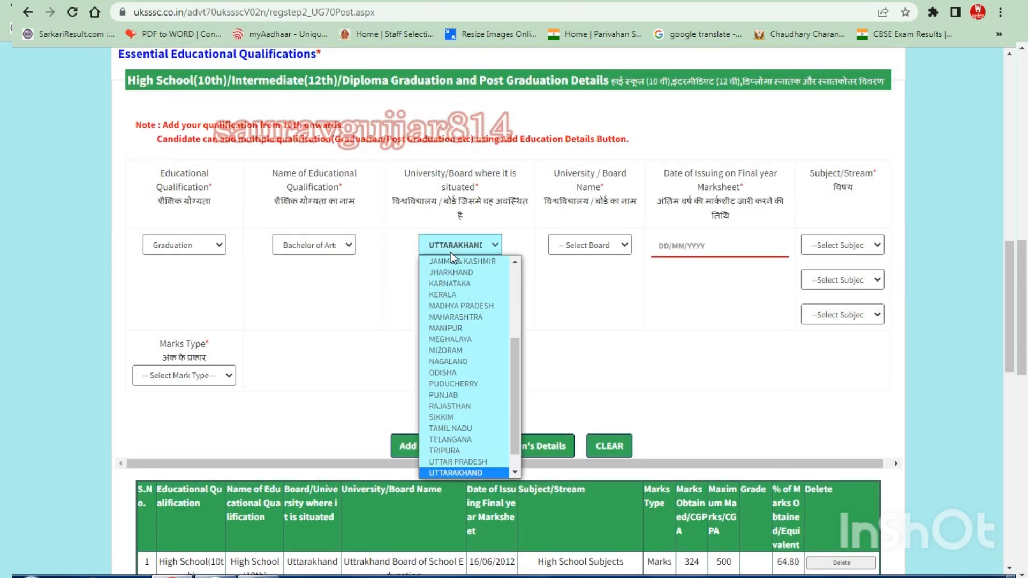
{"action": "key", "text": "Return"}
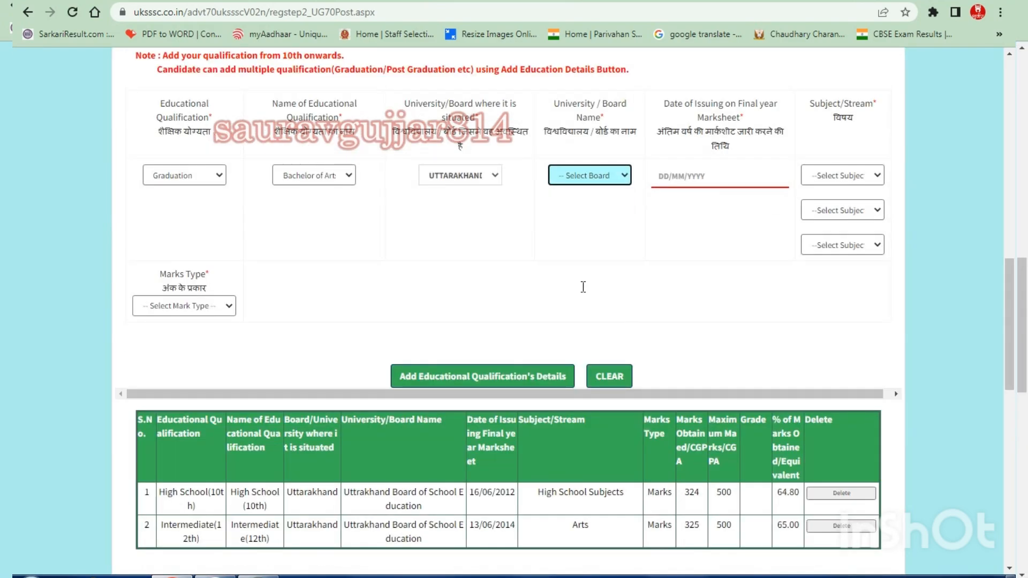
Step: Choose Kumaun University and set the graduation marksheet date to 03/05/2017
{"action": "left_click", "coordinate": [576, 181]}
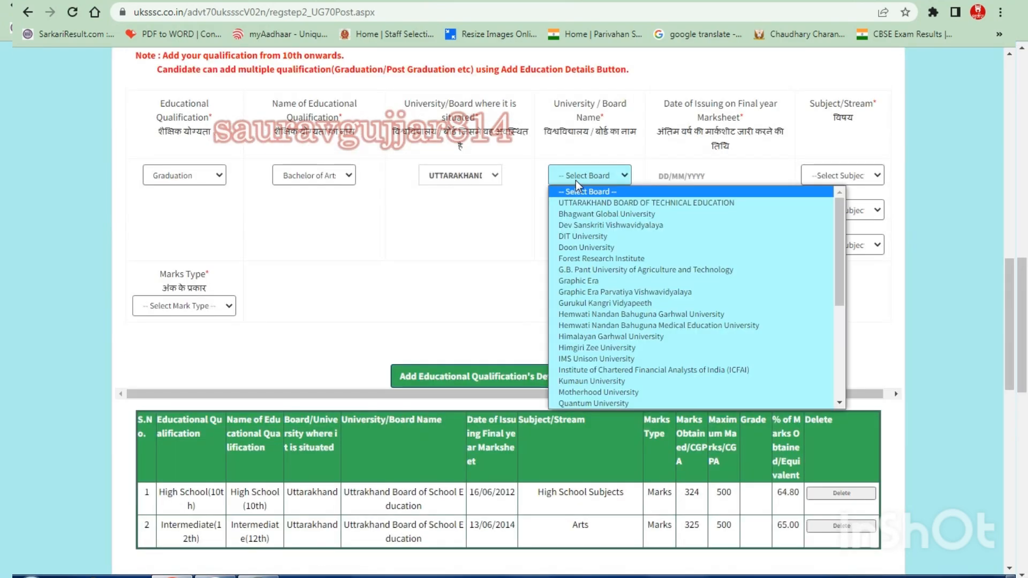
{"action": "left_click", "coordinate": [581, 381]}
{"action": "left_click", "coordinate": [707, 174]}
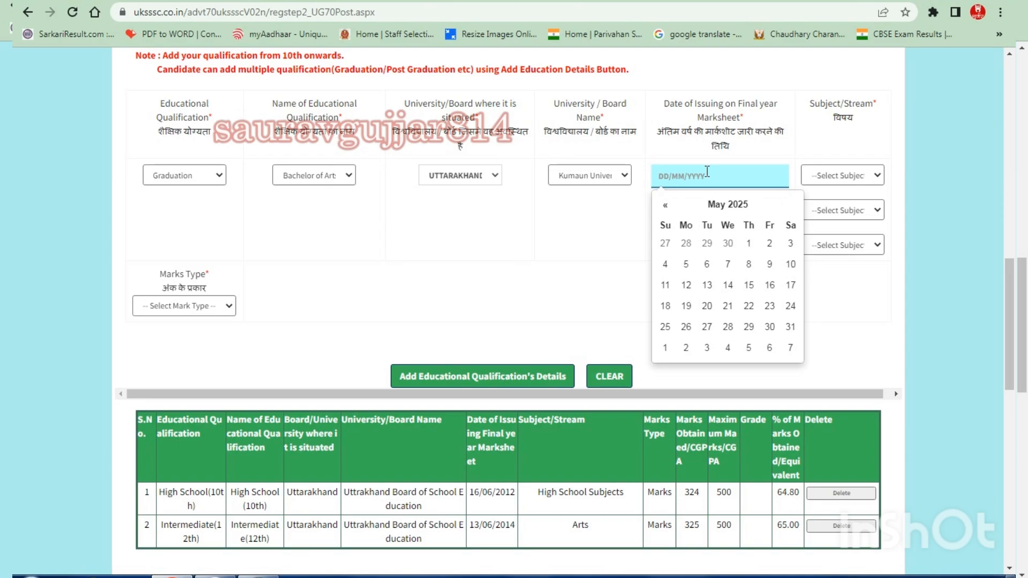
{"action": "left_click", "coordinate": [723, 206]}
{"action": "left_click", "coordinate": [665, 205]}
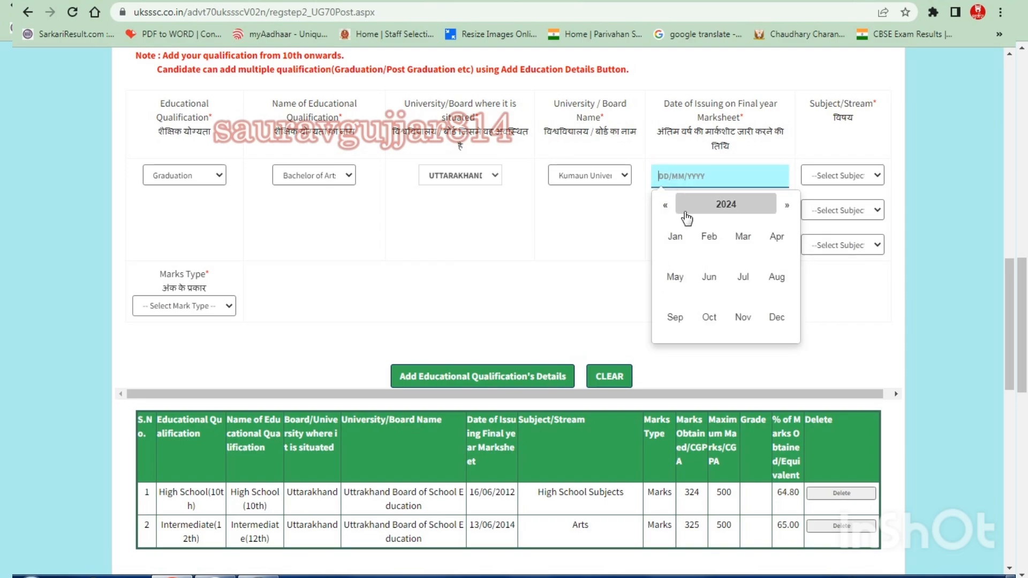
{"action": "left_click", "coordinate": [687, 212]}
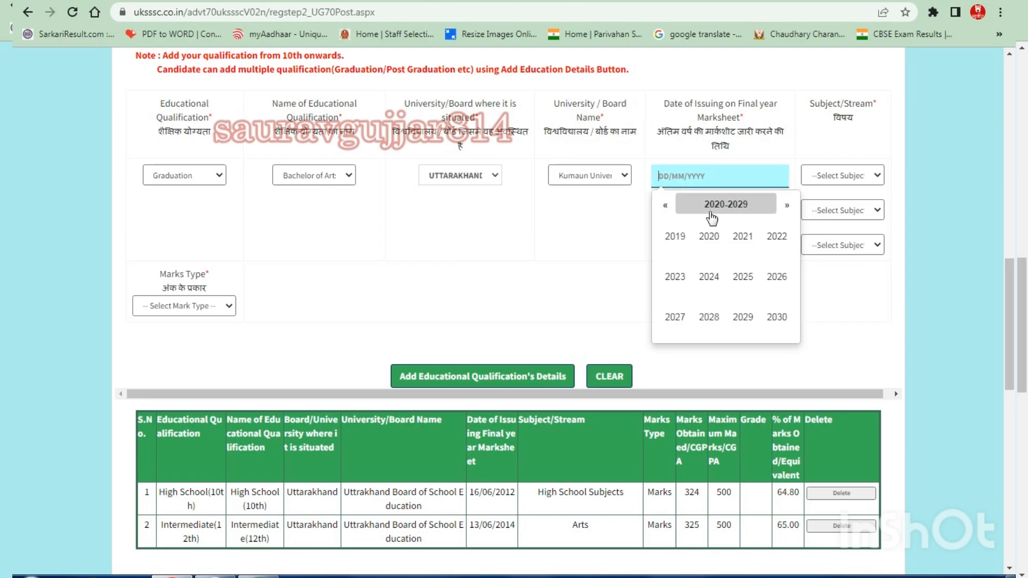
{"action": "left_click", "coordinate": [664, 205]}
{"action": "left_click", "coordinate": [675, 316]}
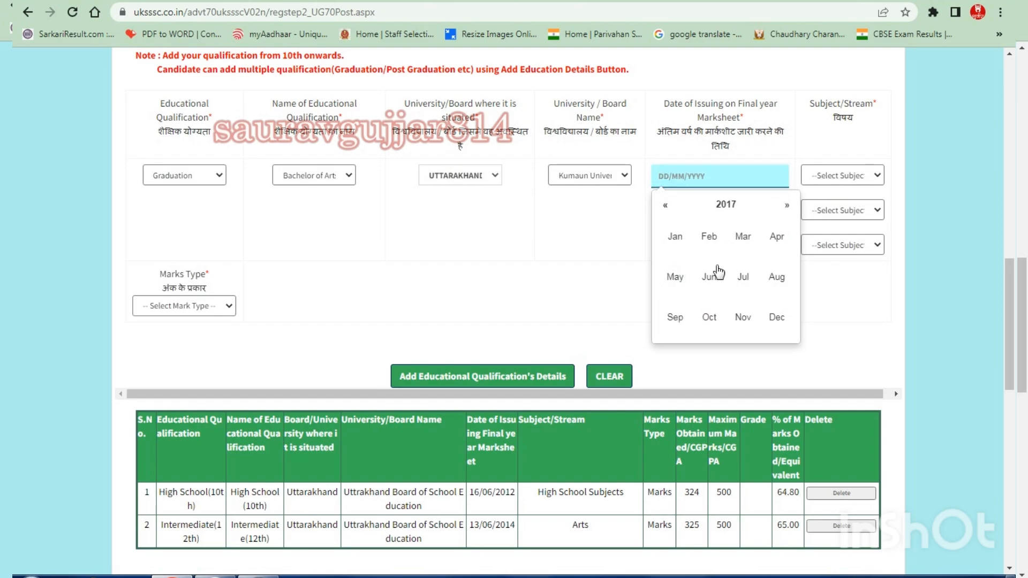
{"action": "left_click", "coordinate": [688, 278]}
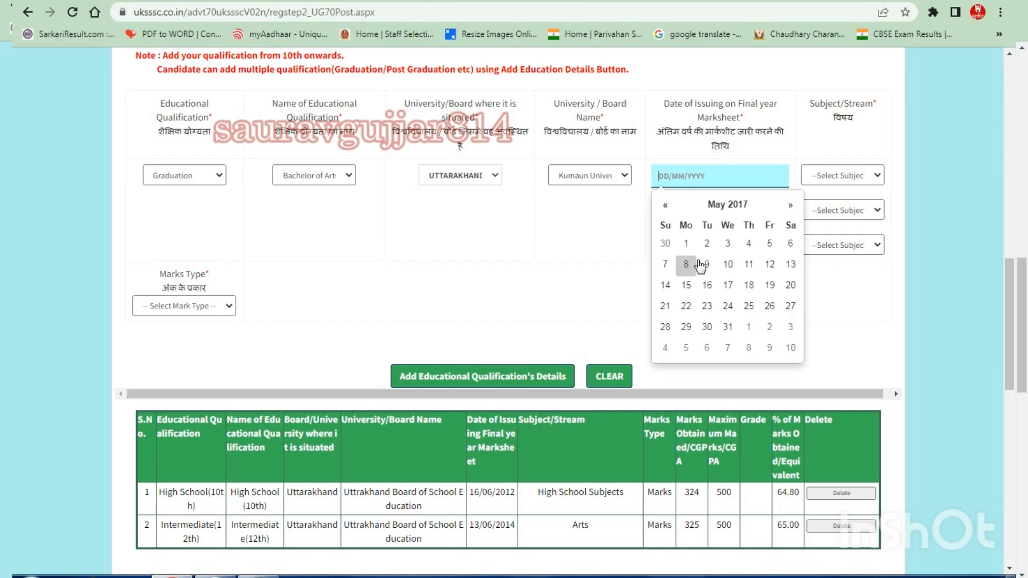
{"action": "left_click", "coordinate": [725, 243]}
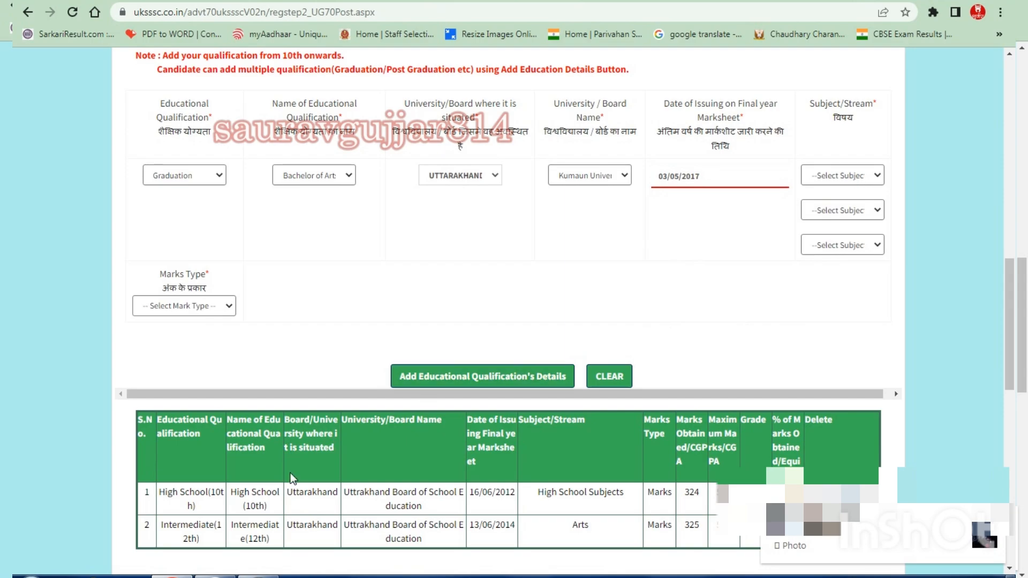
{"action": "left_click", "coordinate": [258, 577]}
{"action": "left_click", "coordinate": [258, 576]}
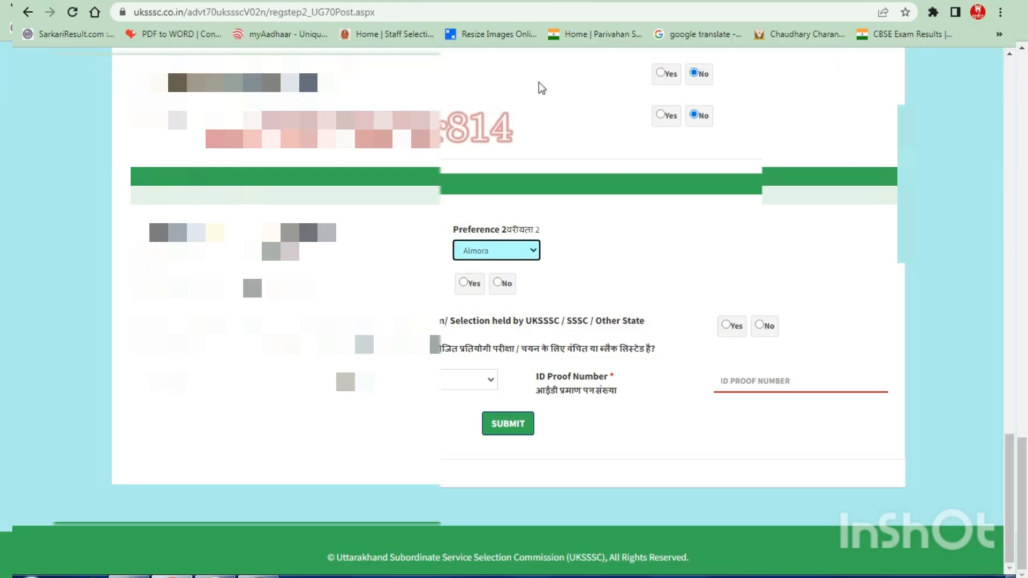
Step: Answer No to pending criminal cases and to being debarred or blacklisted
{"action": "scroll", "coordinate": [564, 236], "scroll_direction": "up", "scroll_amount": 4}
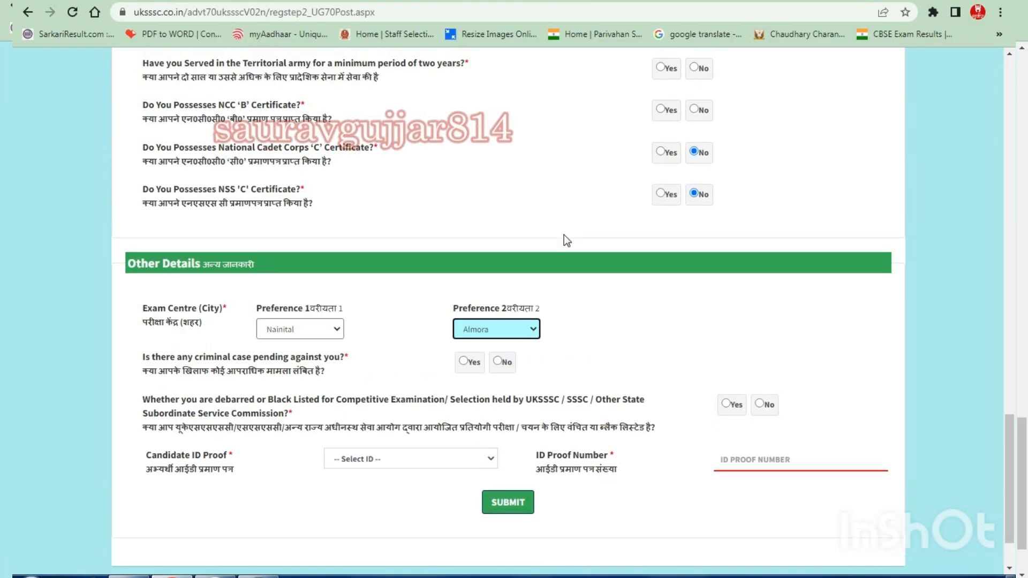
{"action": "scroll", "coordinate": [564, 235], "scroll_direction": "up", "scroll_amount": 5}
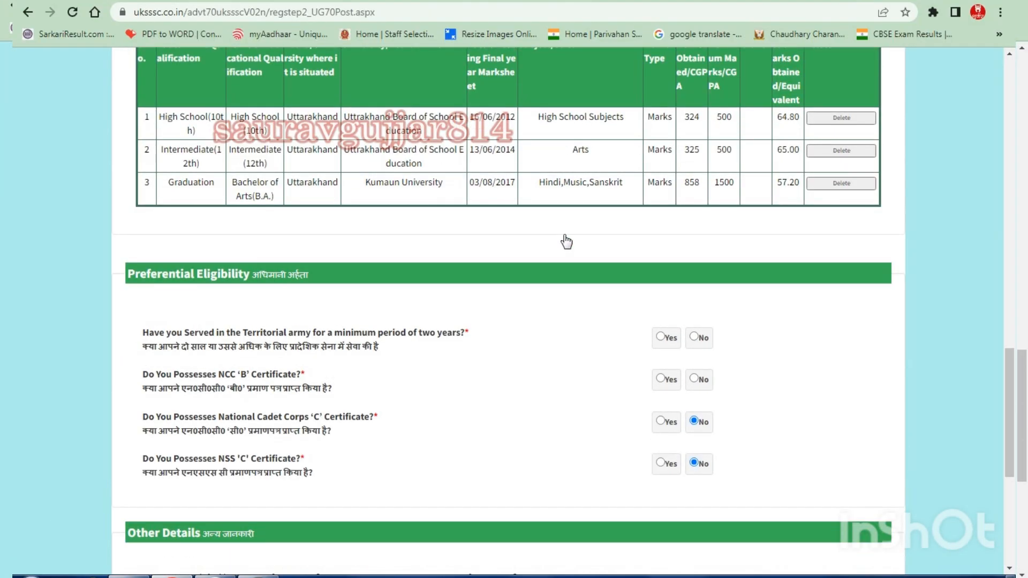
{"action": "scroll", "coordinate": [565, 235], "scroll_direction": "down", "scroll_amount": 5}
{"action": "scroll", "coordinate": [565, 240], "scroll_direction": "down", "scroll_amount": 4}
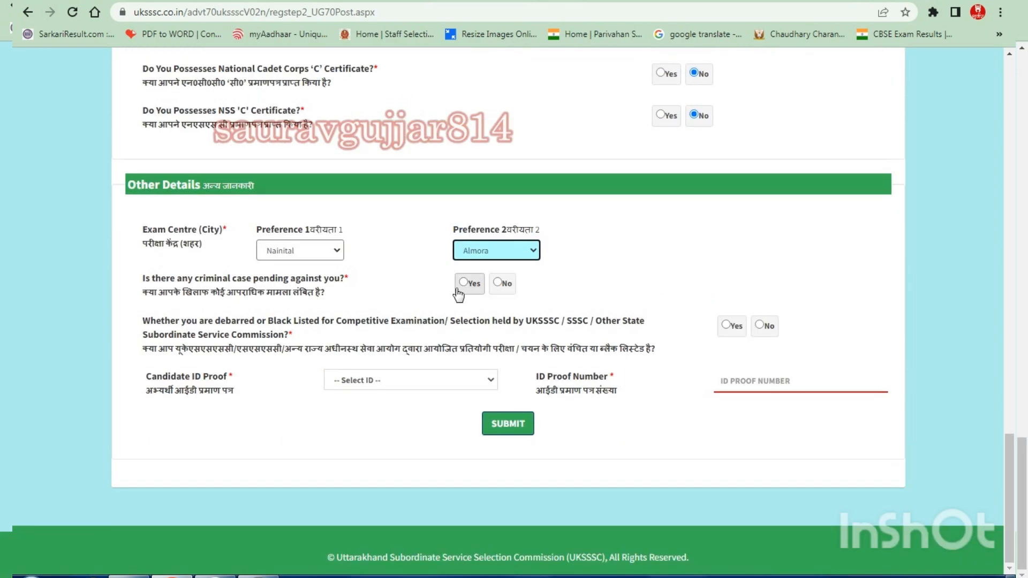
{"action": "left_click", "coordinate": [497, 296]}
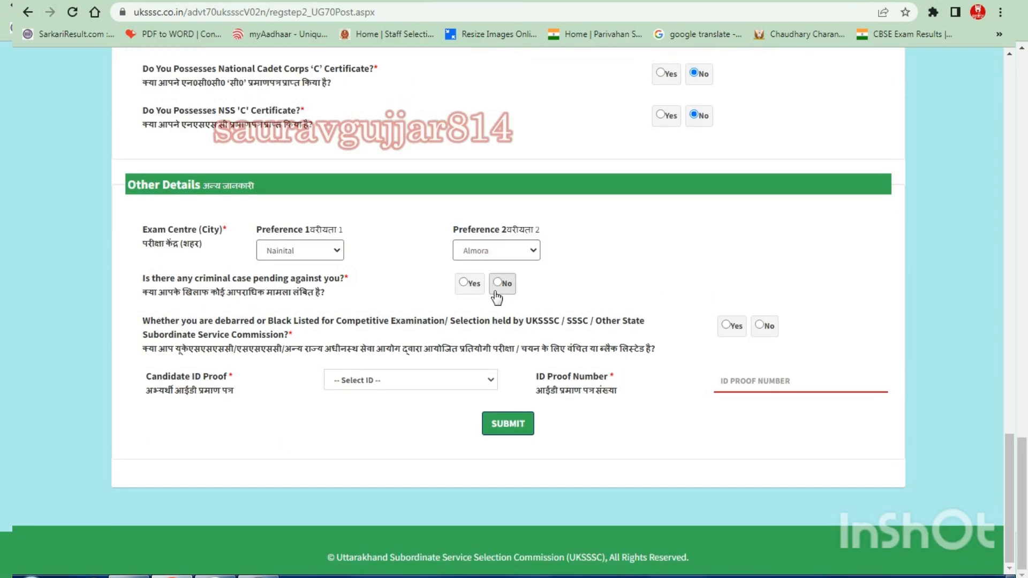
{"action": "left_click", "coordinate": [495, 284]}
{"action": "left_click", "coordinate": [759, 326]}
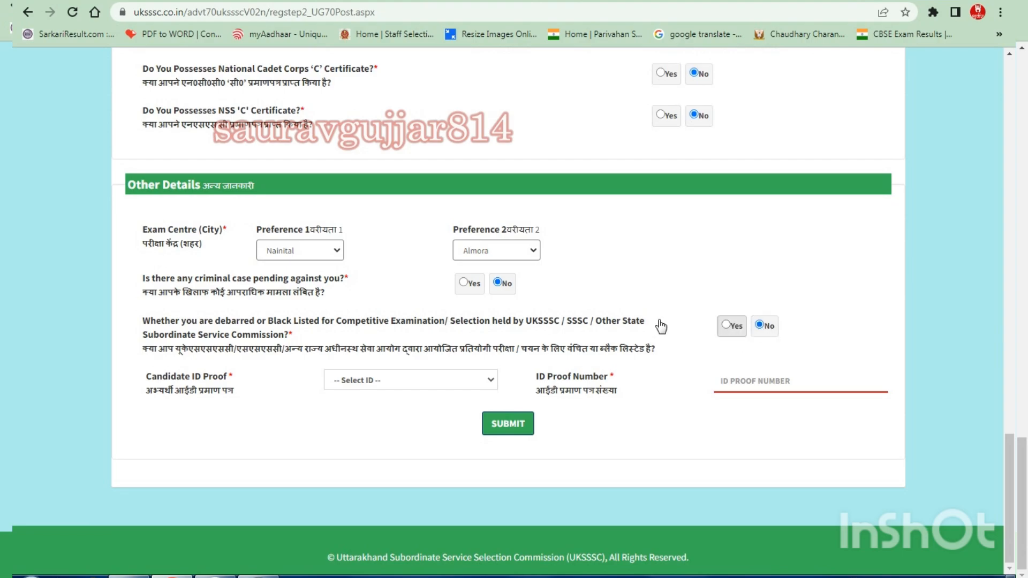
{"action": "left_click", "coordinate": [392, 379]}
Step: Select Aadhaar Card as ID proof, enter its number, and submit
{"action": "left_click", "coordinate": [391, 410]}
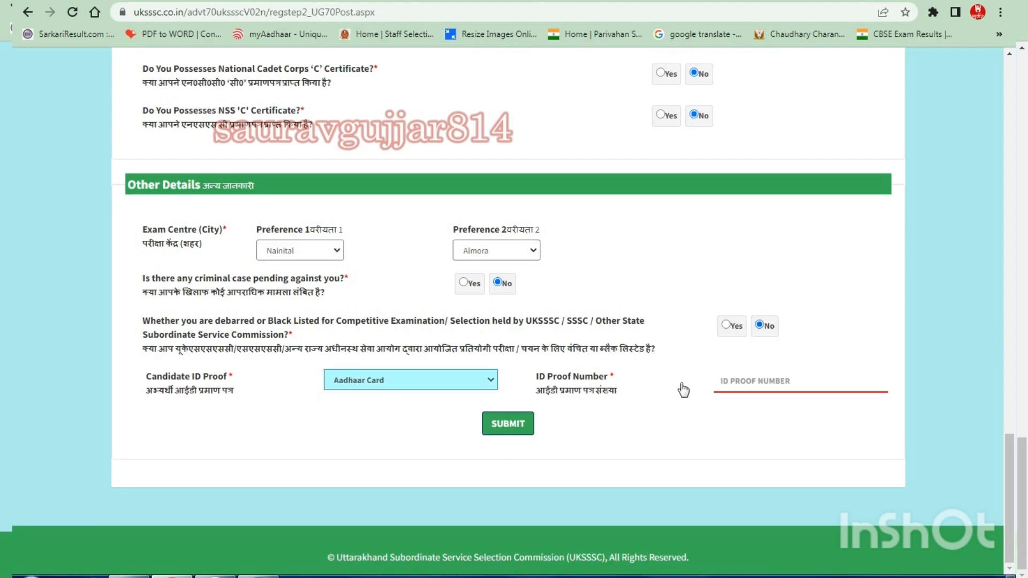
{"action": "left_click", "coordinate": [730, 380]}
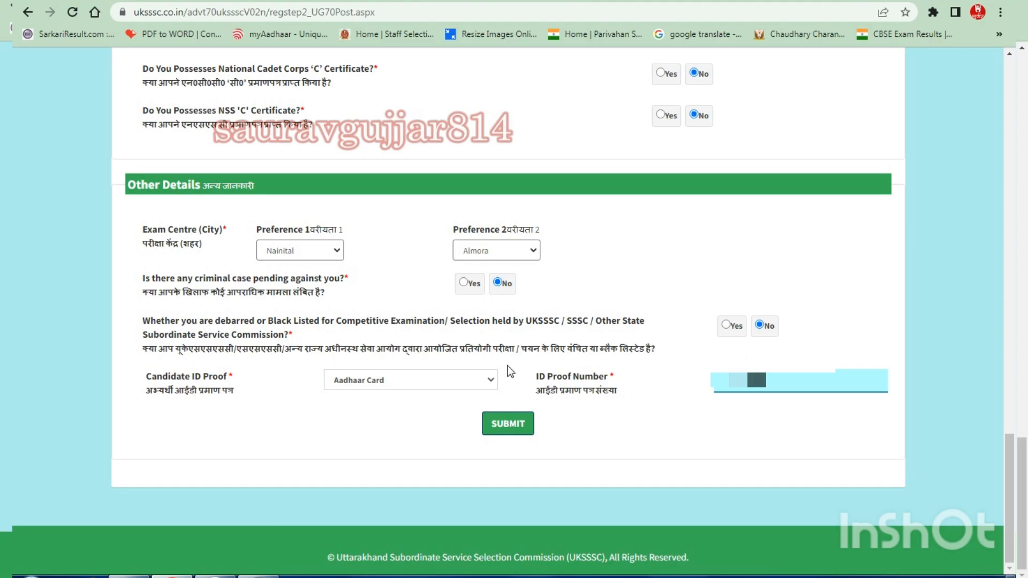
{"action": "left_click", "coordinate": [500, 423]}
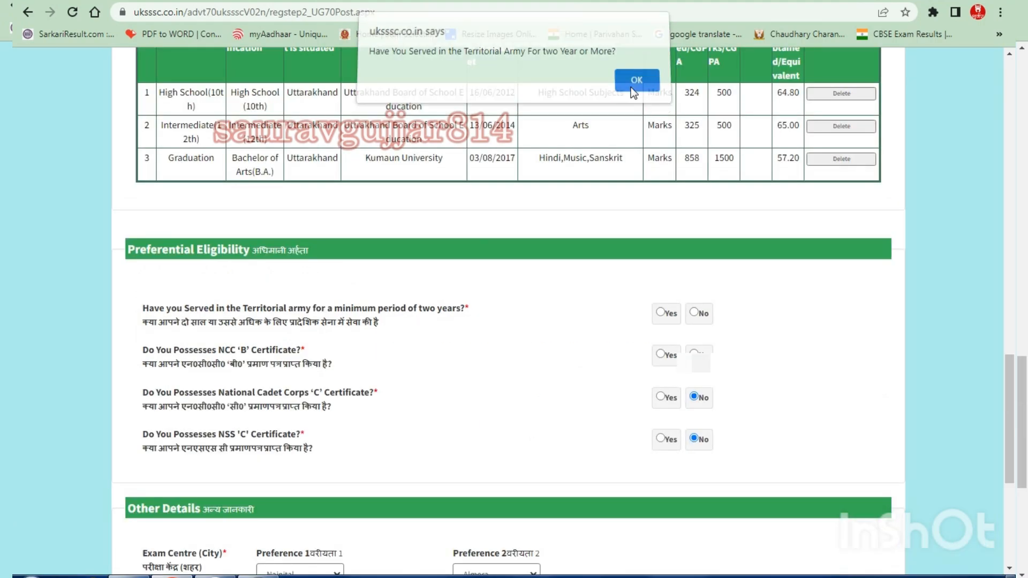
Step: Answer No on NCC 'B' Certificate and Territorial Army service, then resubmit and confirm
{"action": "left_click", "coordinate": [636, 91]}
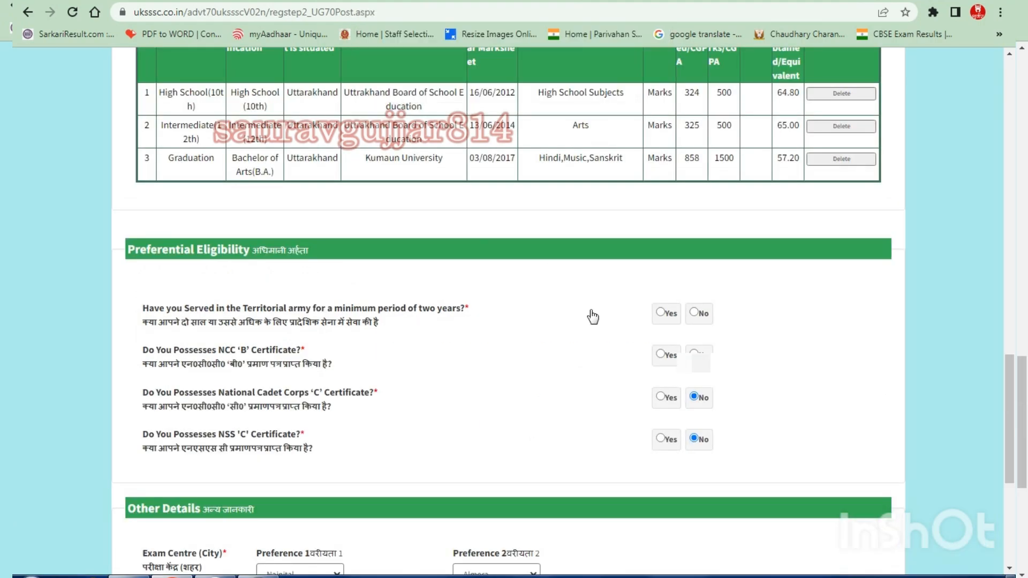
{"action": "left_click", "coordinate": [694, 354]}
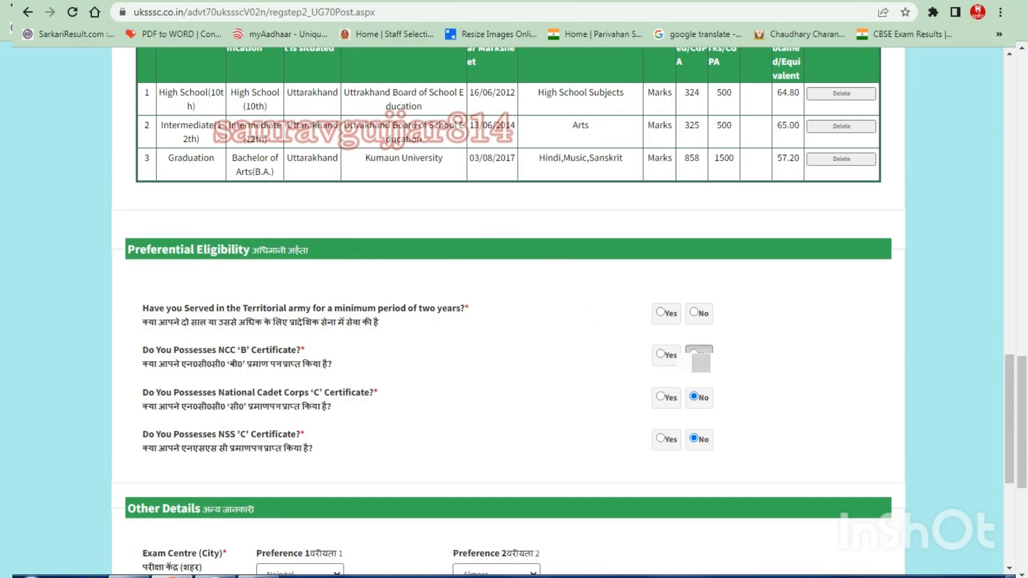
{"action": "left_click", "coordinate": [693, 312]}
{"action": "scroll", "coordinate": [434, 332], "scroll_direction": "down", "scroll_amount": 5}
{"action": "scroll", "coordinate": [435, 332], "scroll_direction": "down", "scroll_amount": 1}
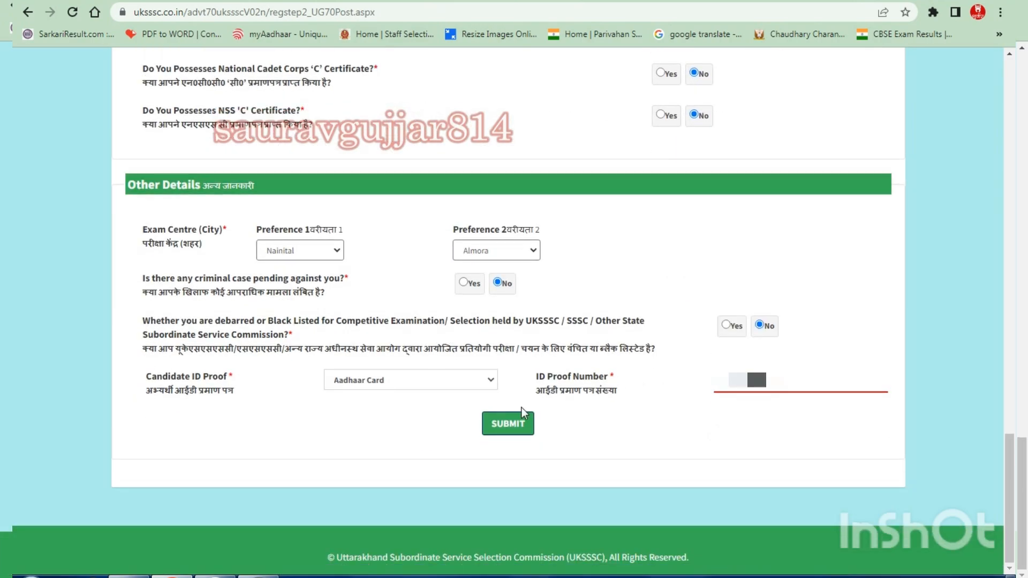
{"action": "left_click", "coordinate": [522, 424]}
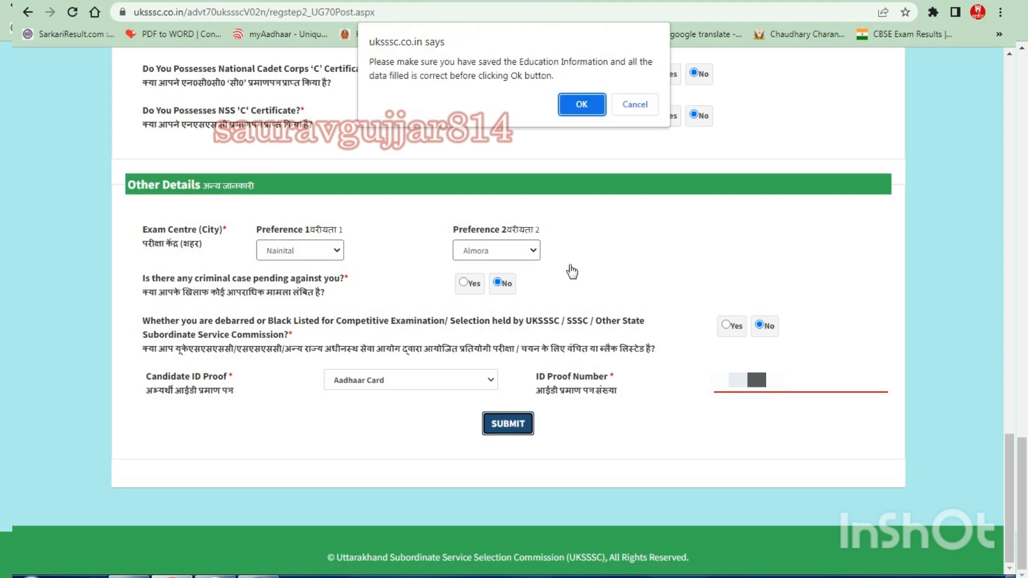
{"action": "left_click", "coordinate": [580, 105]}
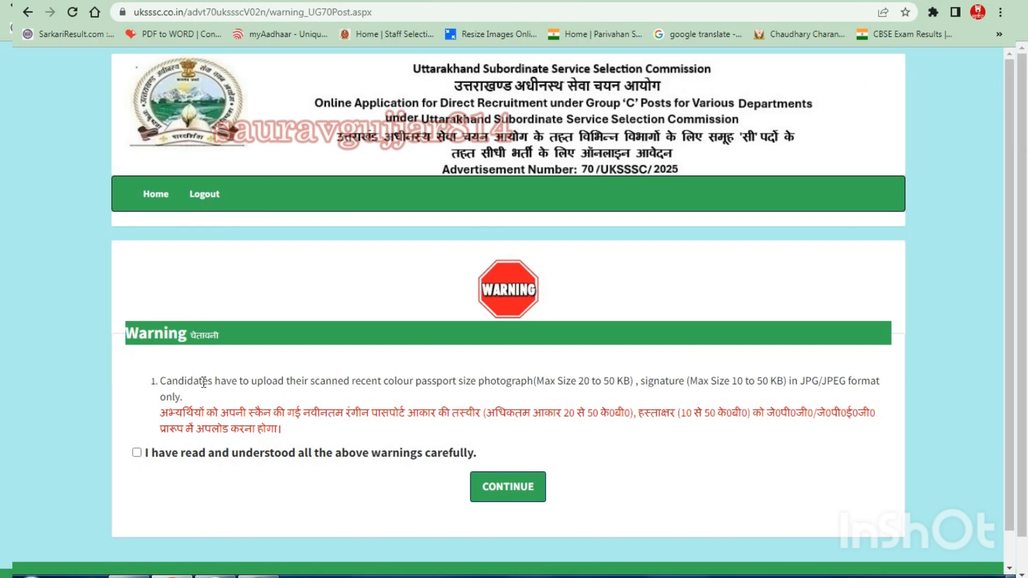
Step: Acknowledge the upload warnings and upload photo 3.jpg and signature SIN G.jpg
{"action": "left_click", "coordinate": [137, 452]}
{"action": "left_click", "coordinate": [530, 477]}
{"action": "scroll", "coordinate": [447, 420], "scroll_direction": "down", "scroll_amount": 4}
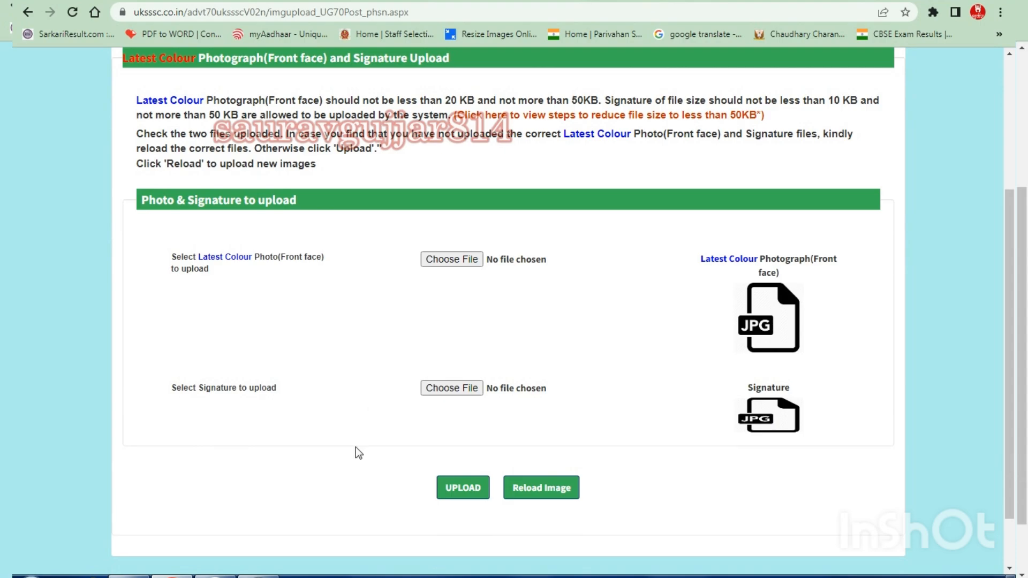
{"action": "left_click", "coordinate": [259, 576]}
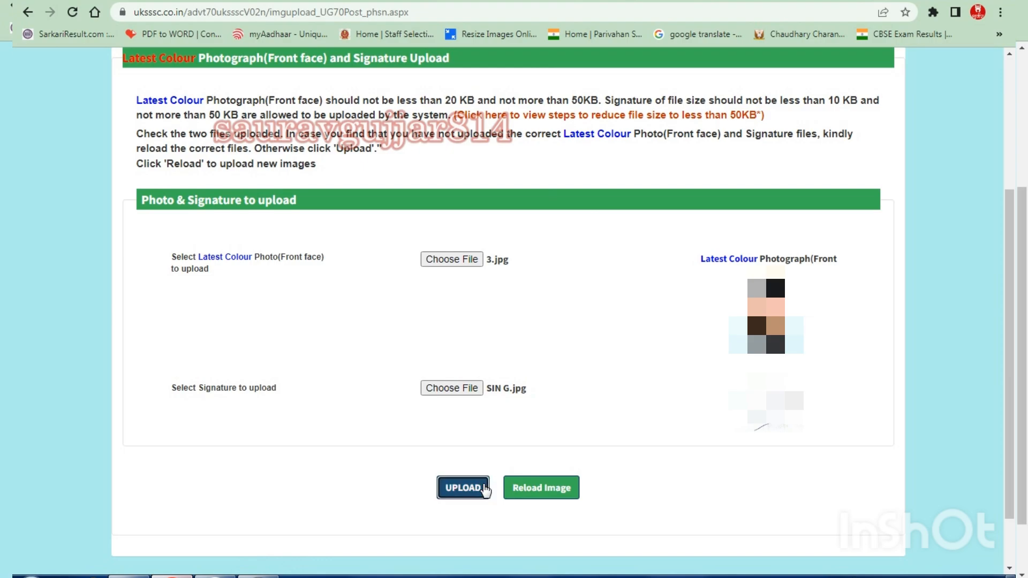
{"action": "left_click", "coordinate": [462, 488]}
{"action": "left_click", "coordinate": [582, 100]}
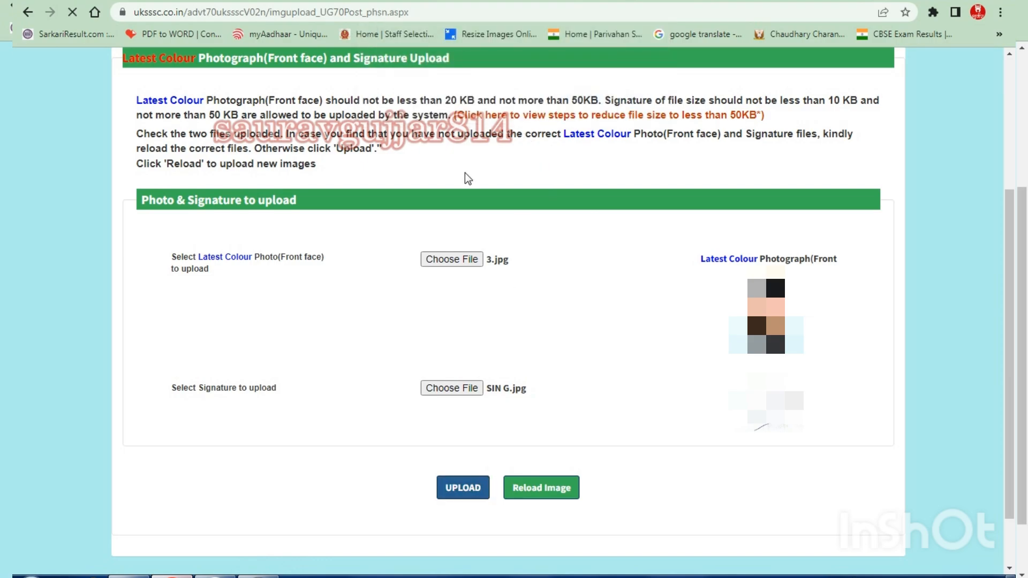
Step: Review the application summary with its ₹310.00 fee and proceed to payment
{"action": "scroll", "coordinate": [465, 173], "scroll_direction": "down", "scroll_amount": 3}
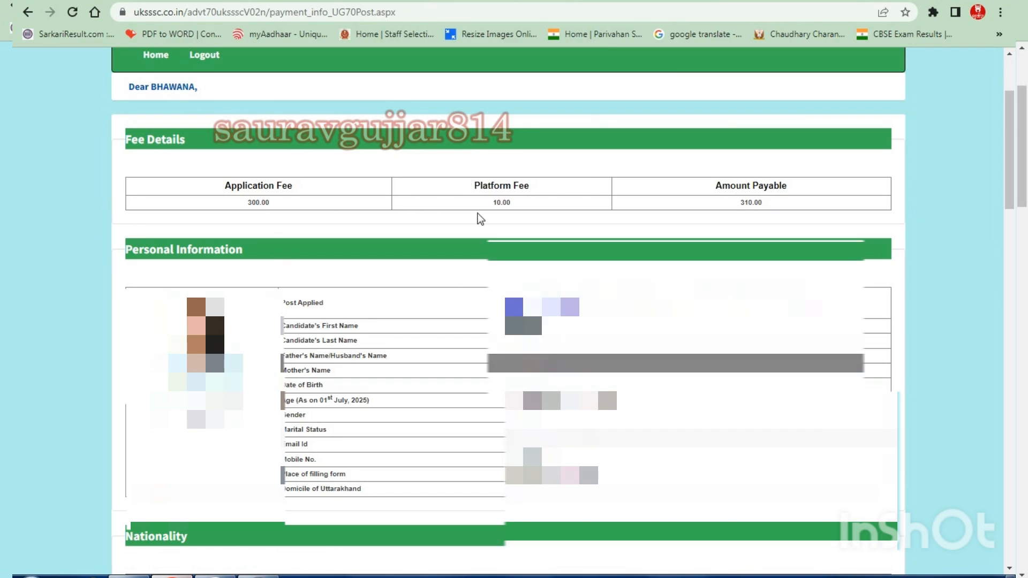
{"action": "scroll", "coordinate": [630, 208], "scroll_direction": "down", "scroll_amount": 1}
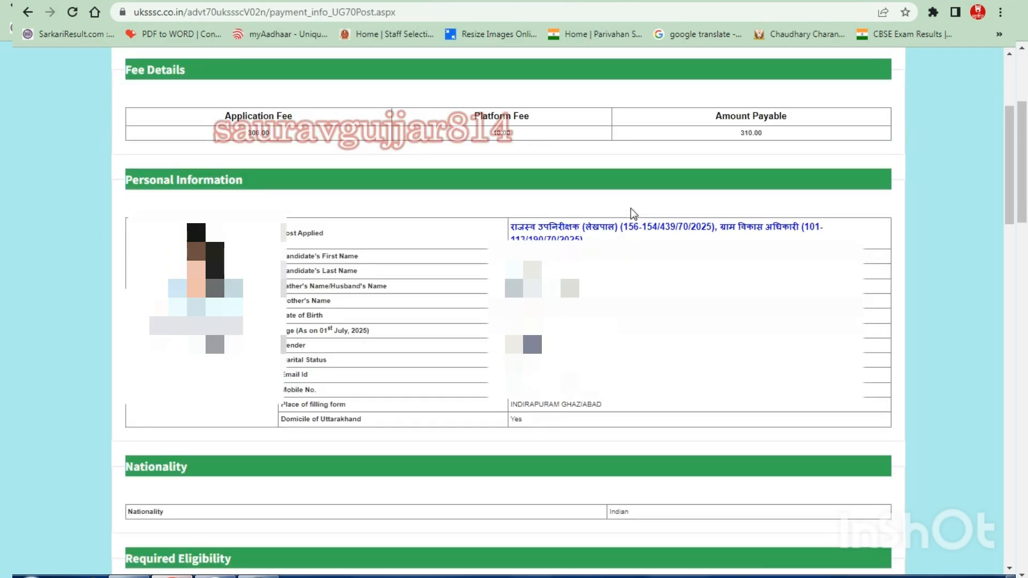
{"action": "scroll", "coordinate": [630, 208], "scroll_direction": "down", "scroll_amount": 1}
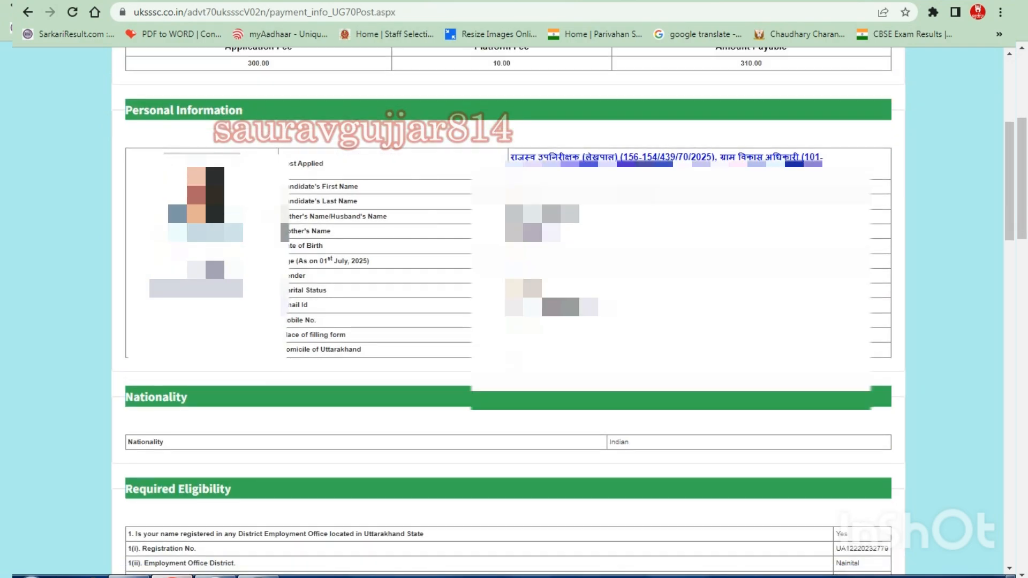
{"action": "scroll", "coordinate": [630, 208], "scroll_direction": "down", "scroll_amount": 1}
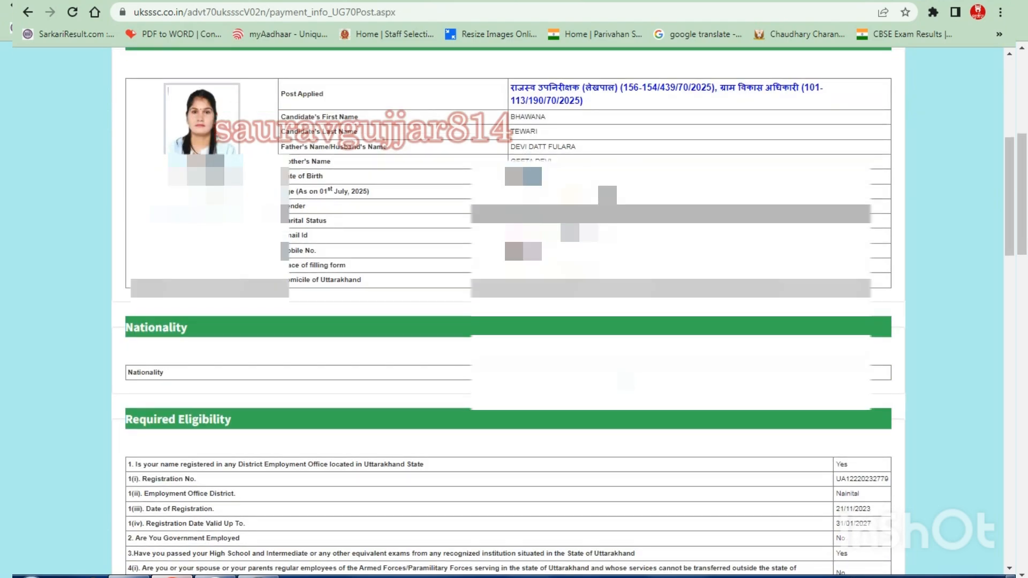
{"action": "scroll", "coordinate": [631, 207], "scroll_direction": "up", "scroll_amount": 1}
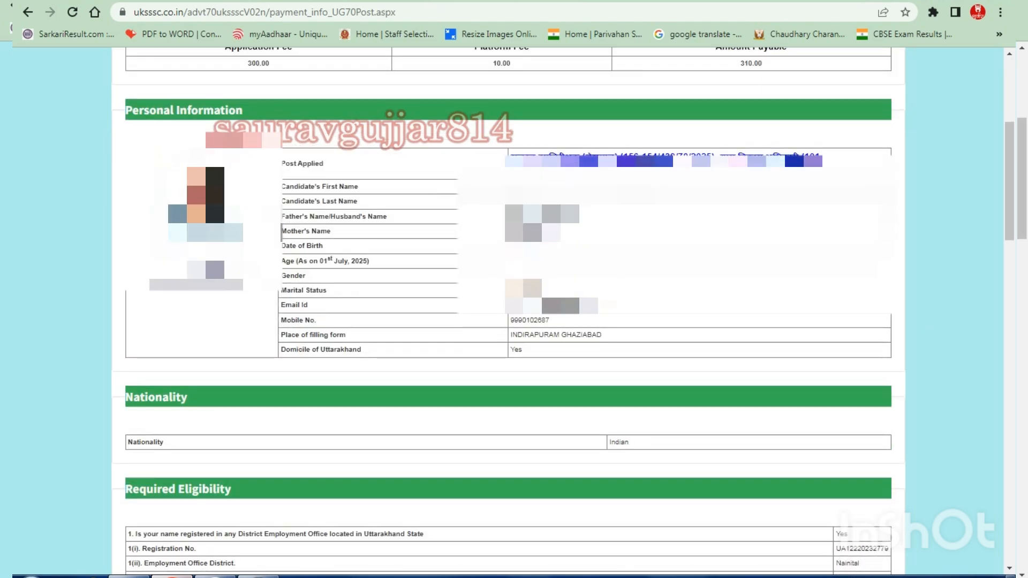
{"action": "scroll", "coordinate": [432, 316], "scroll_direction": "down", "scroll_amount": 1}
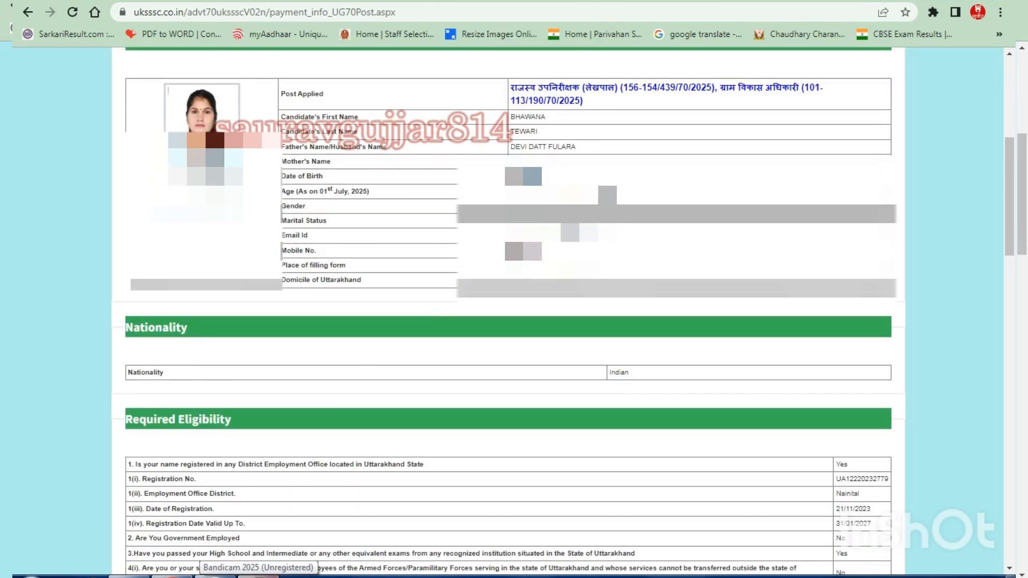
{"action": "scroll", "coordinate": [532, 371], "scroll_direction": "down", "scroll_amount": 15}
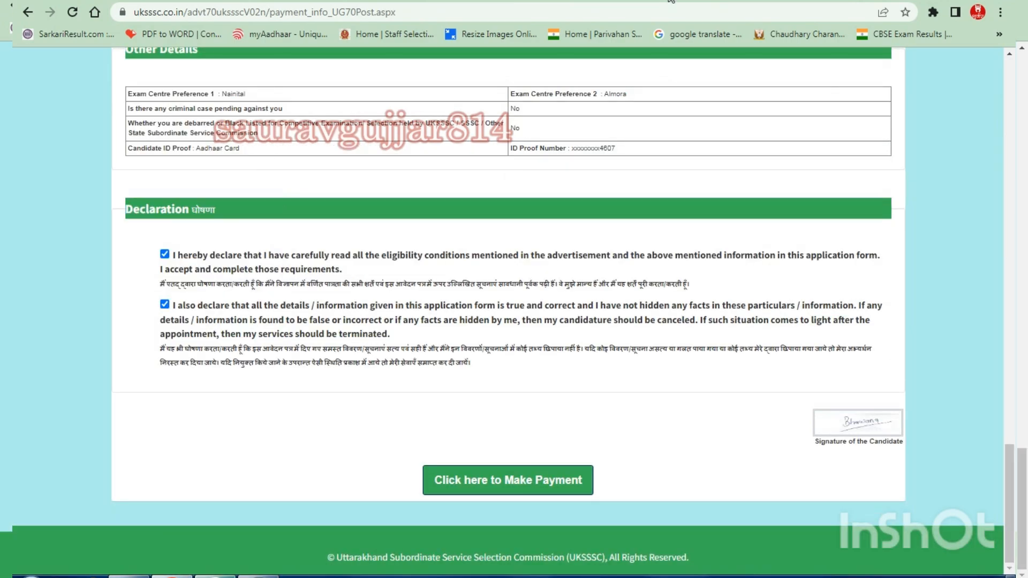
{"action": "left_click", "coordinate": [515, 483]}
Step: Confirm the ₹310.00 payment information and go on to the CCAvenue gateway
{"action": "left_click", "coordinate": [584, 103]}
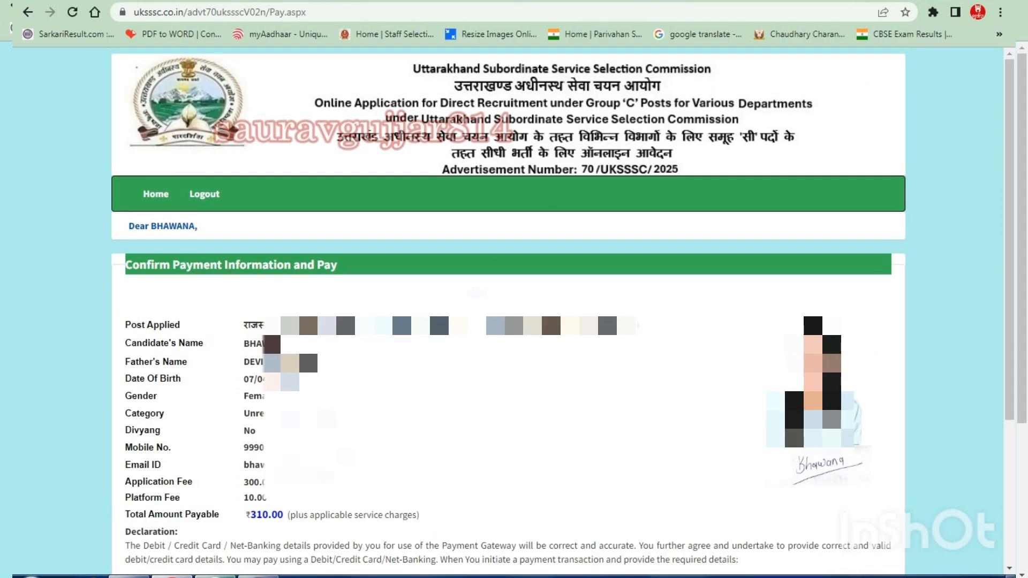
{"action": "scroll", "coordinate": [519, 192], "scroll_direction": "down", "scroll_amount": 4}
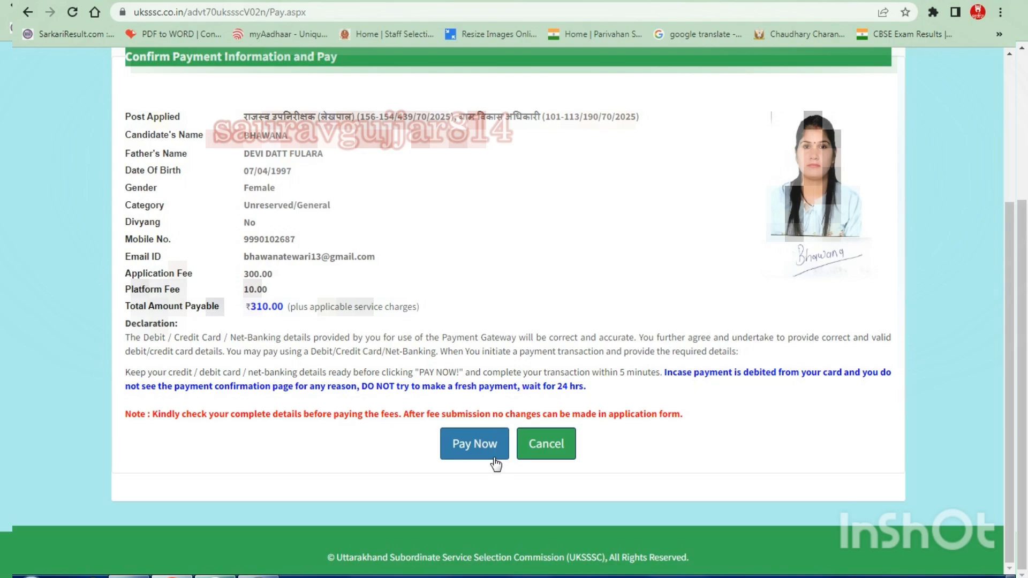
{"action": "left_click", "coordinate": [495, 459]}
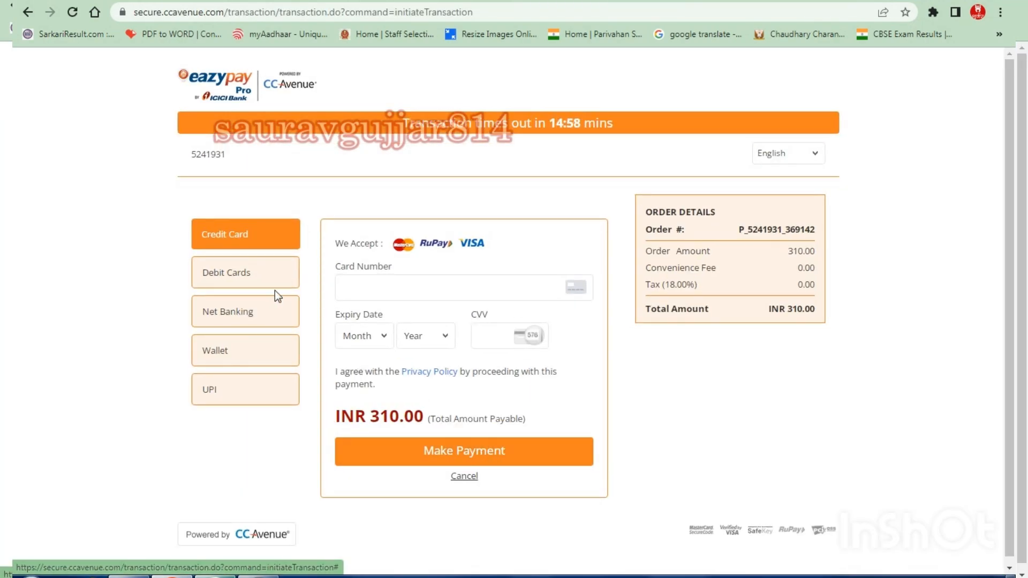
Step: Pay the INR 310.00 order by UPI using a generated QR code
{"action": "left_click", "coordinate": [242, 383]}
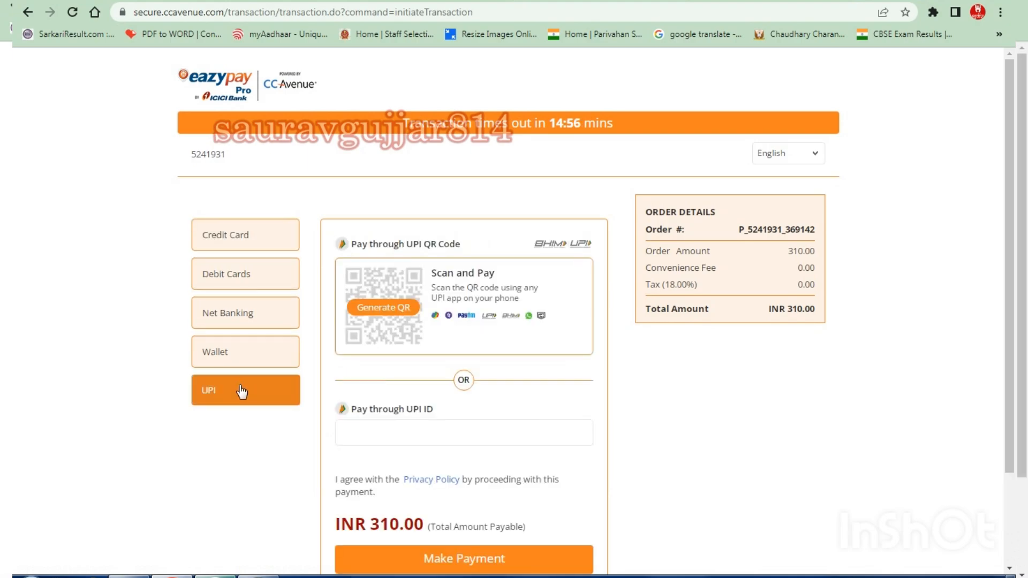
{"action": "scroll", "coordinate": [419, 347], "scroll_direction": "down", "scroll_amount": 2}
{"action": "left_click", "coordinate": [371, 192]}
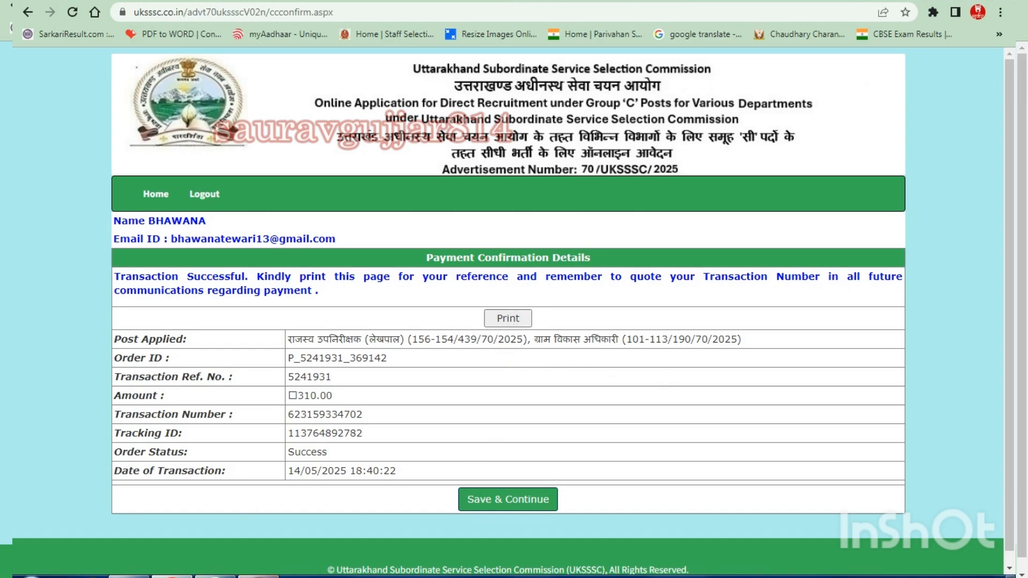
{"action": "left_click", "coordinate": [258, 576]}
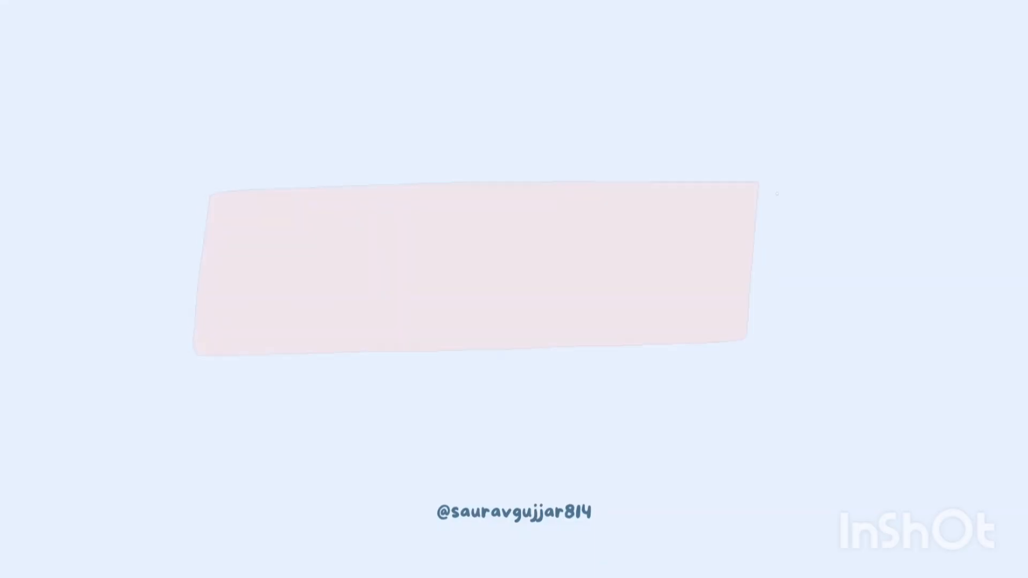